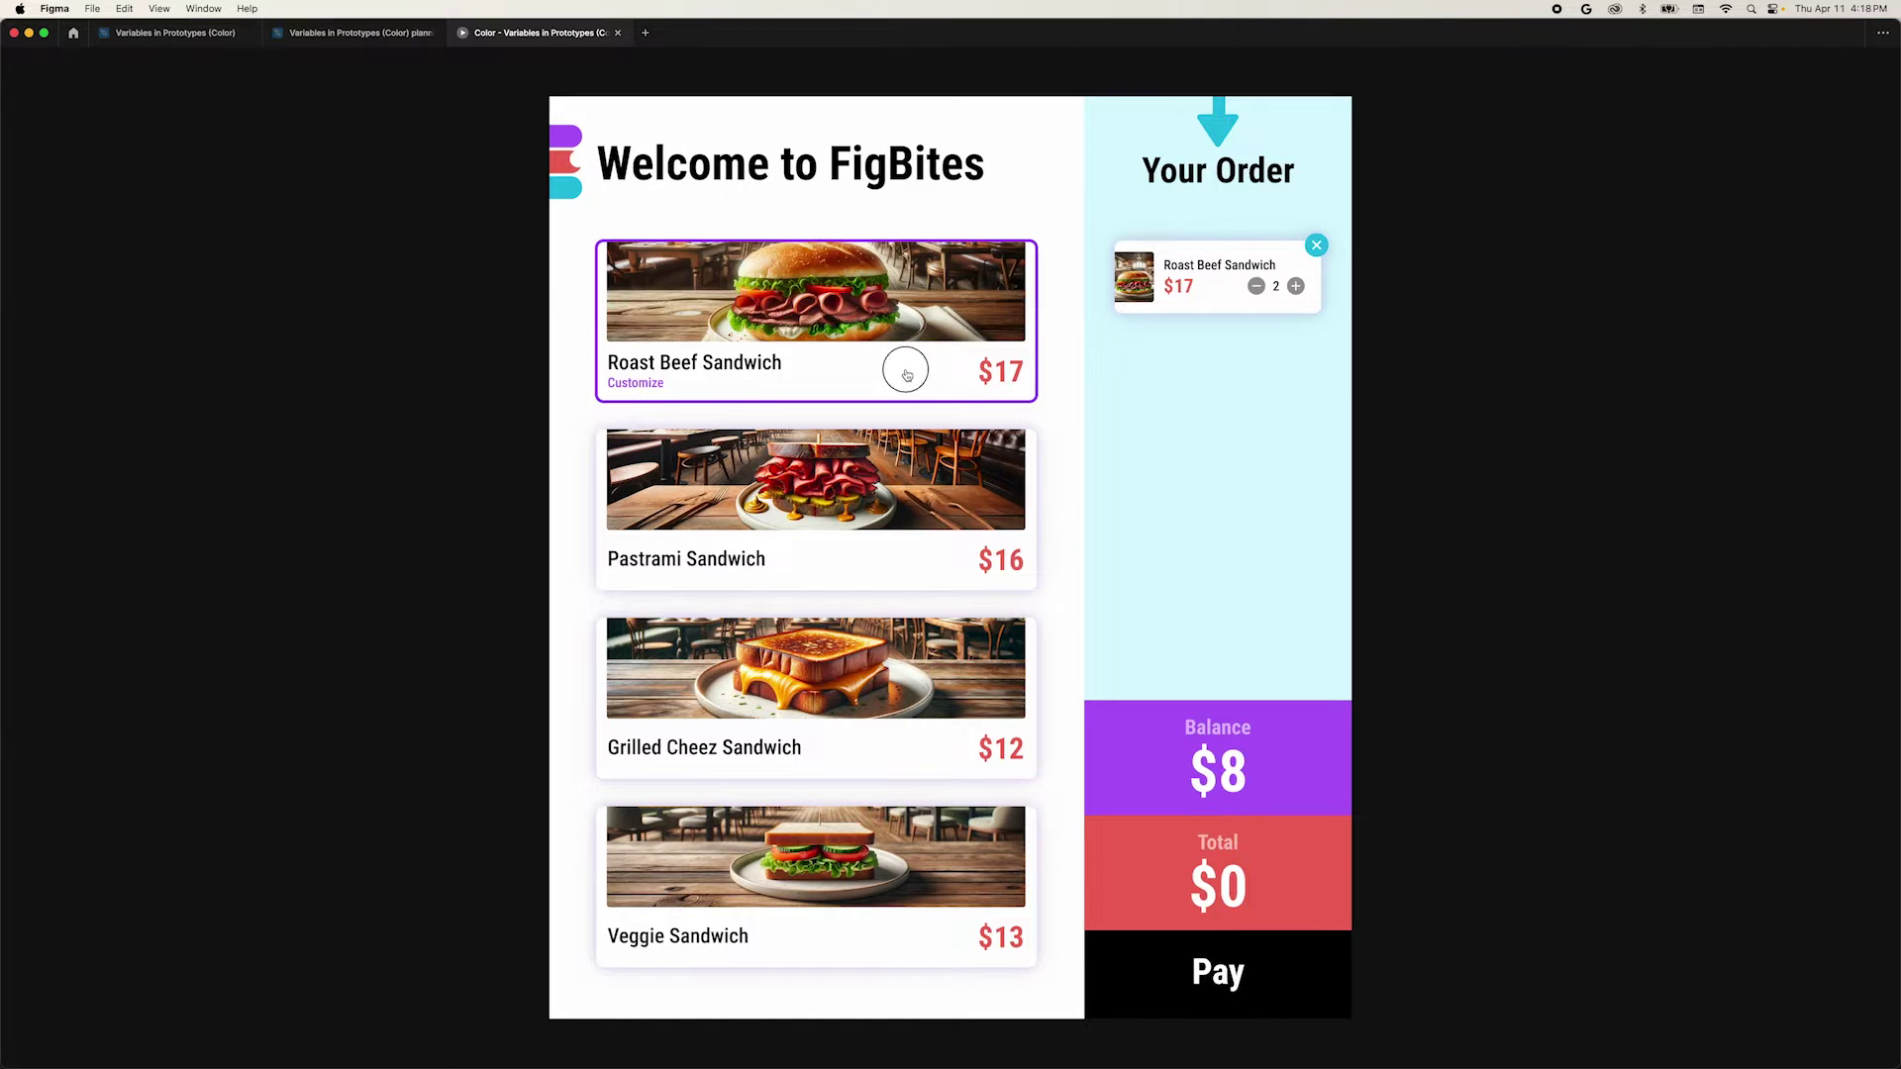
pyautogui.click(906, 373)
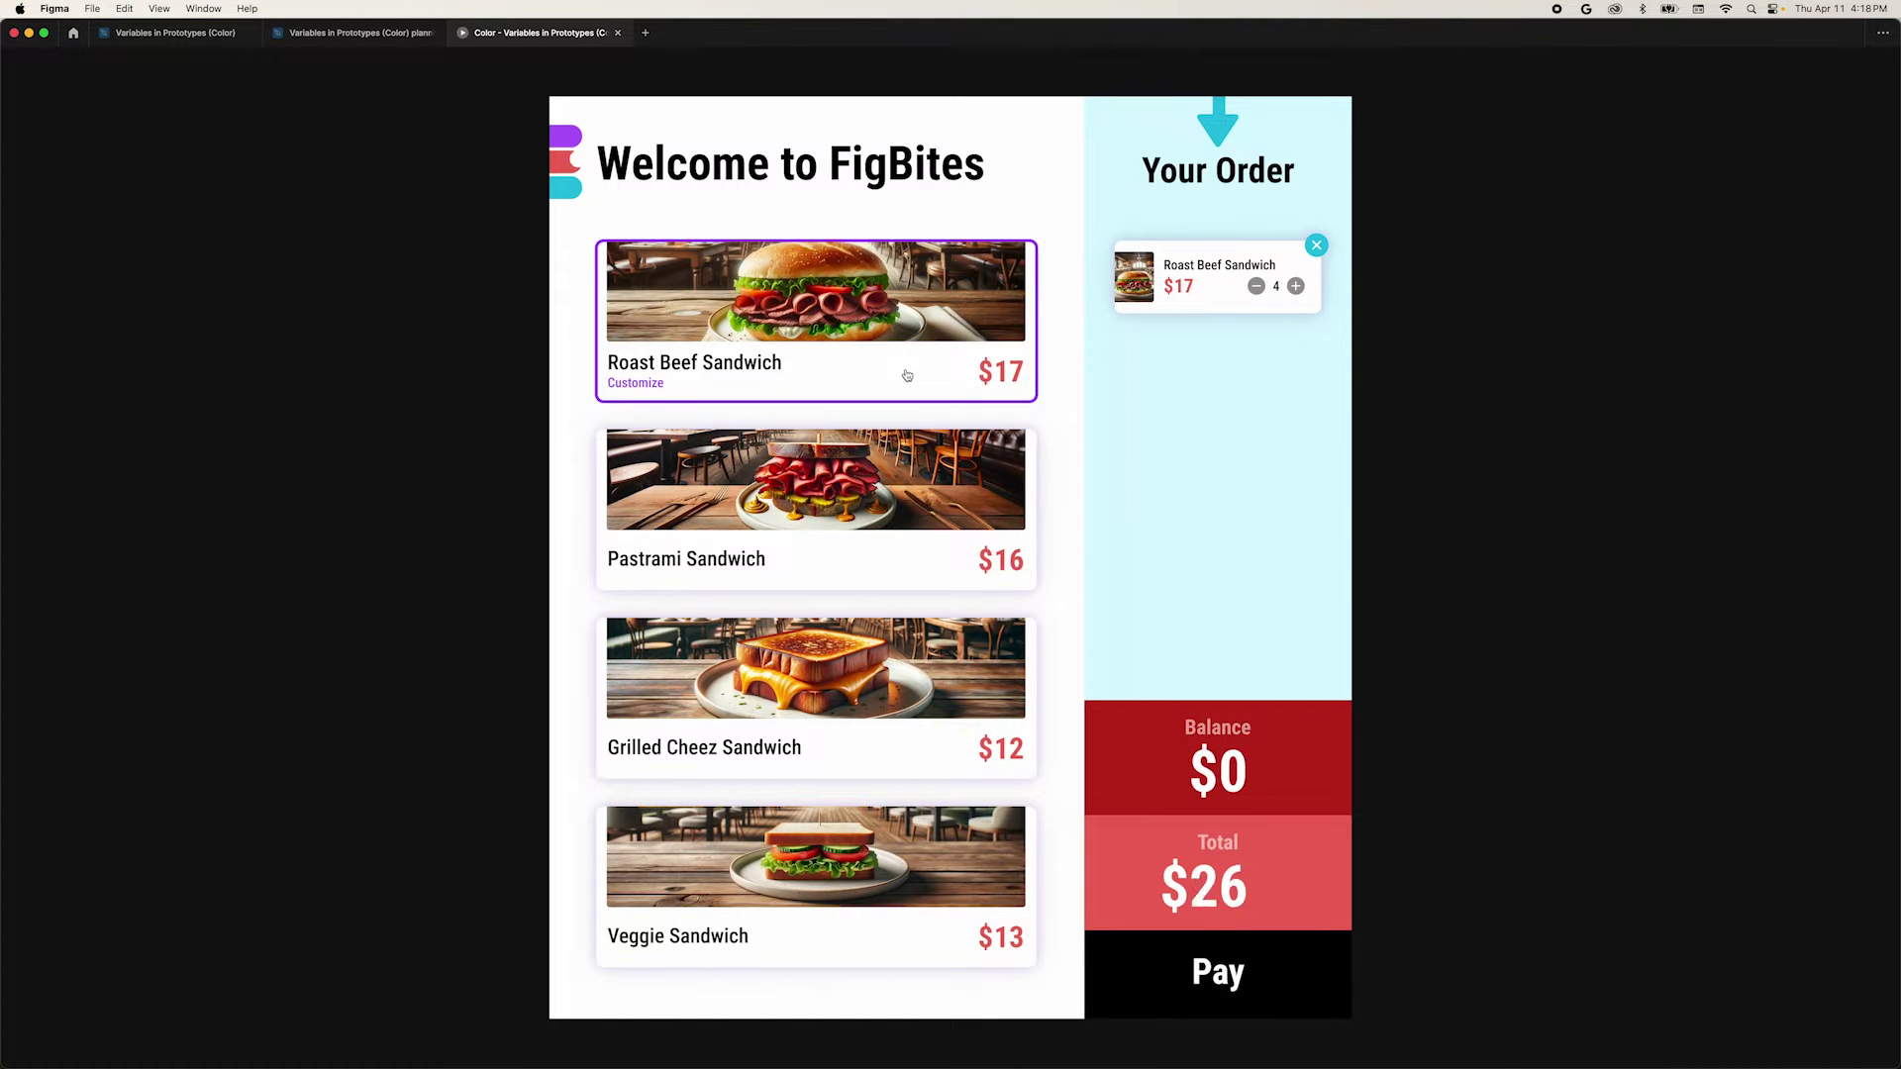
# Order three Roast Beef Sandwiches in the prototype so Balance reaches $0 and turns red.
pyautogui.click(907, 375)
pyautogui.click(907, 376)
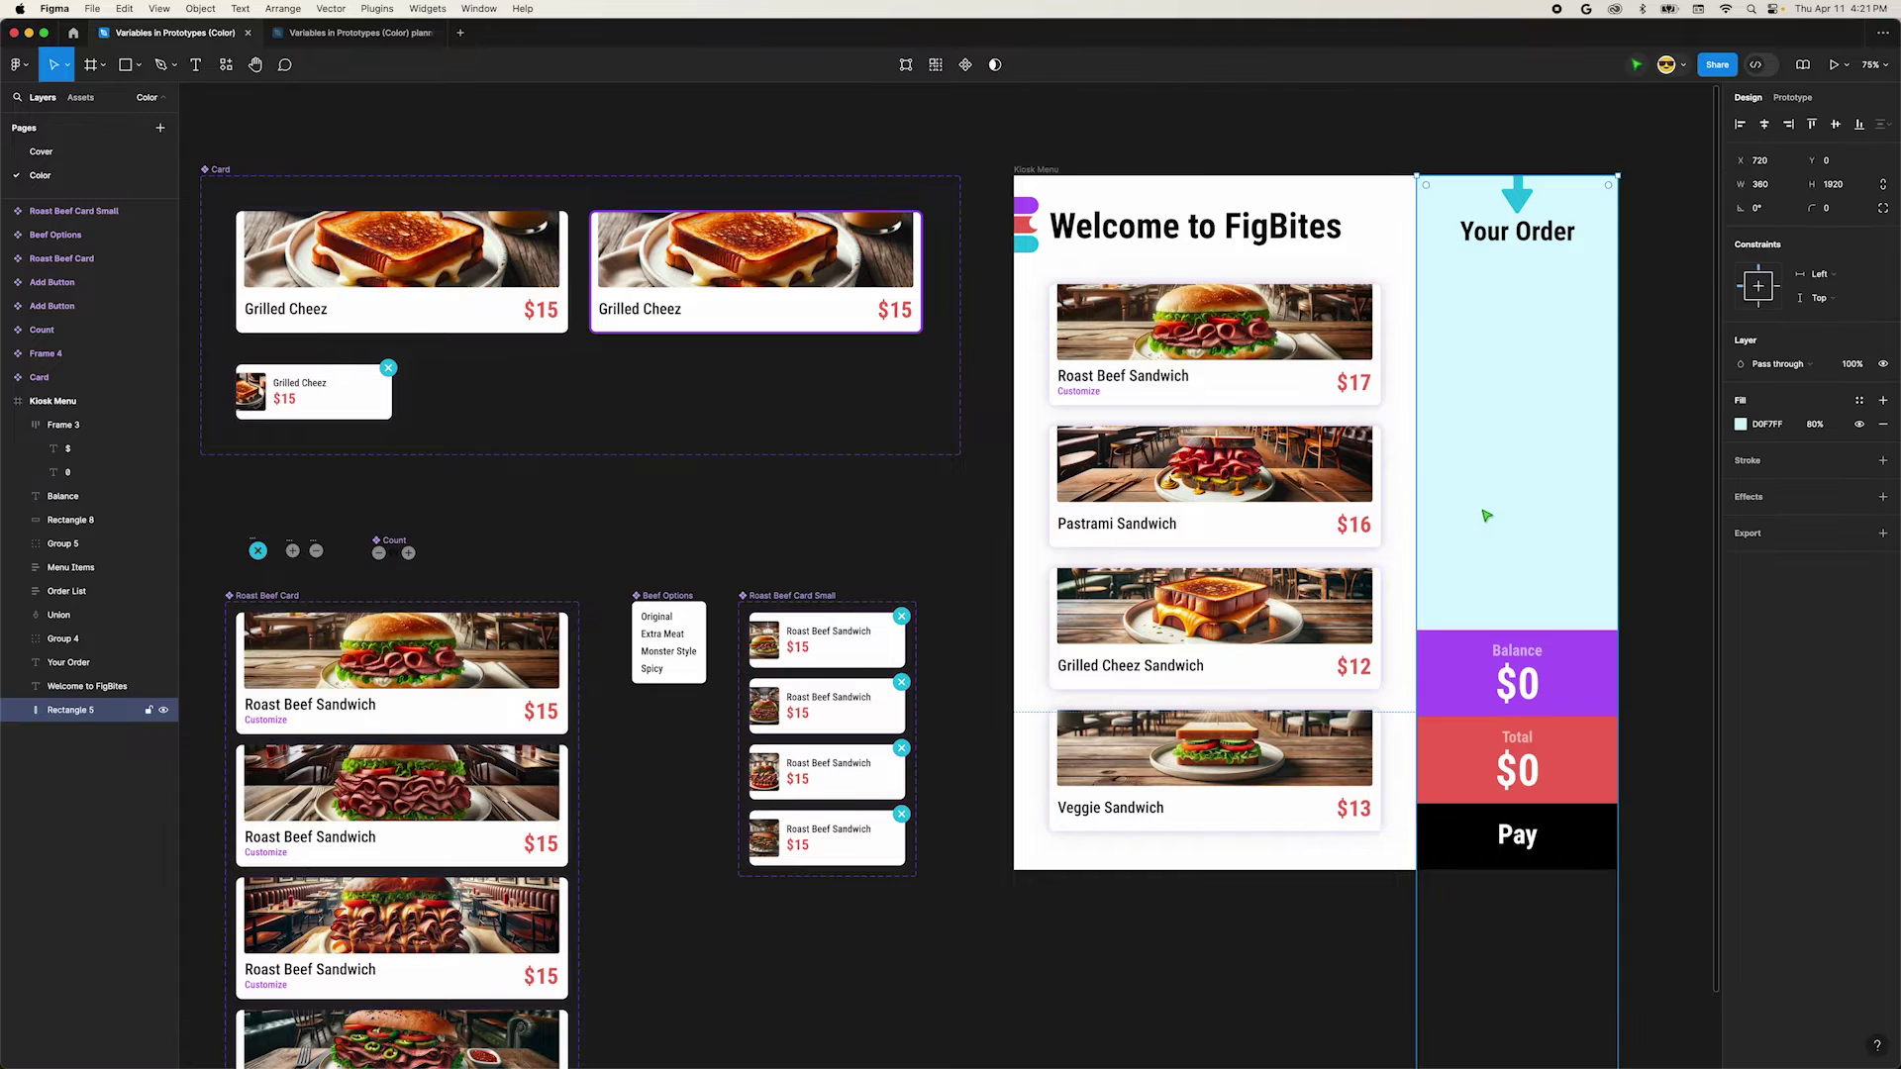
# Create a new variable collection named Gift Card in Local variables.
pyautogui.hscroll(2, 1463, 512)
pyautogui.hscroll(5, 1463, 512)
pyautogui.hscroll(-1, 1184, 522)
pyautogui.click(1307, 479)
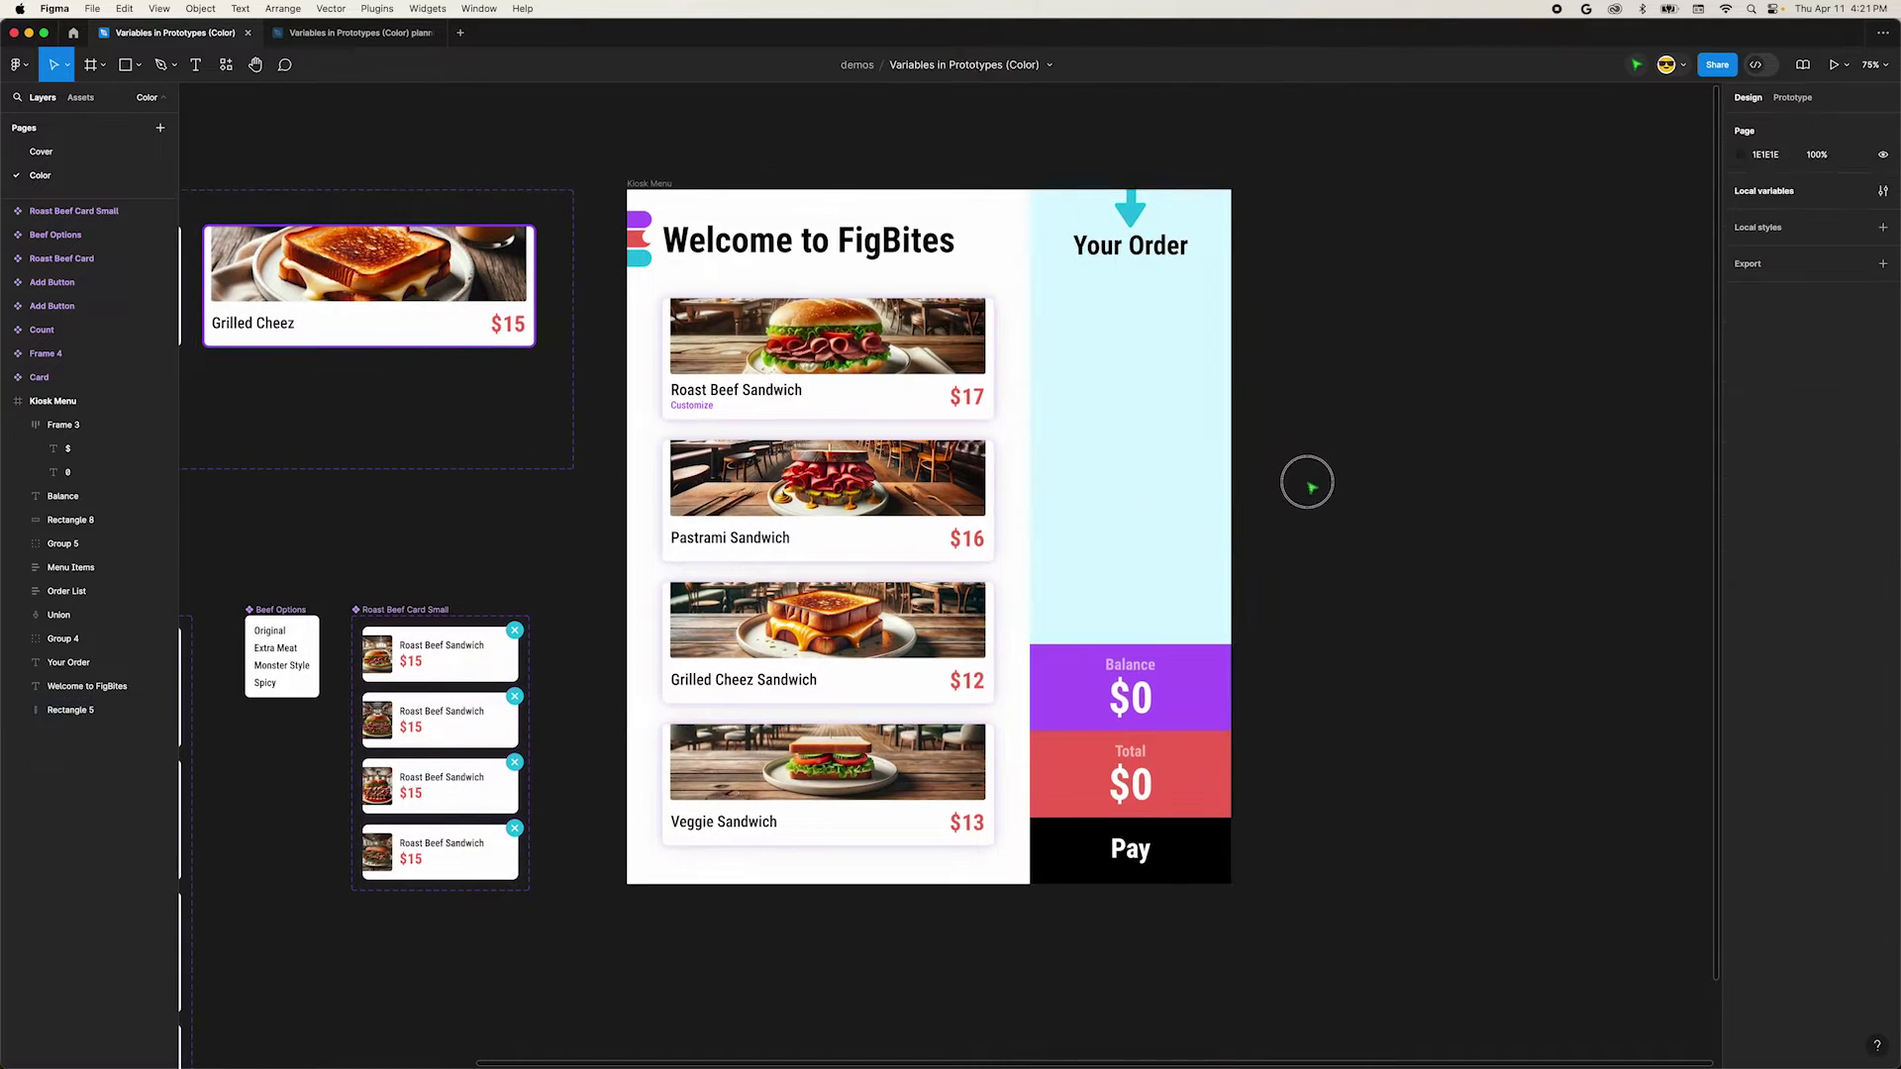
pyautogui.click(1763, 193)
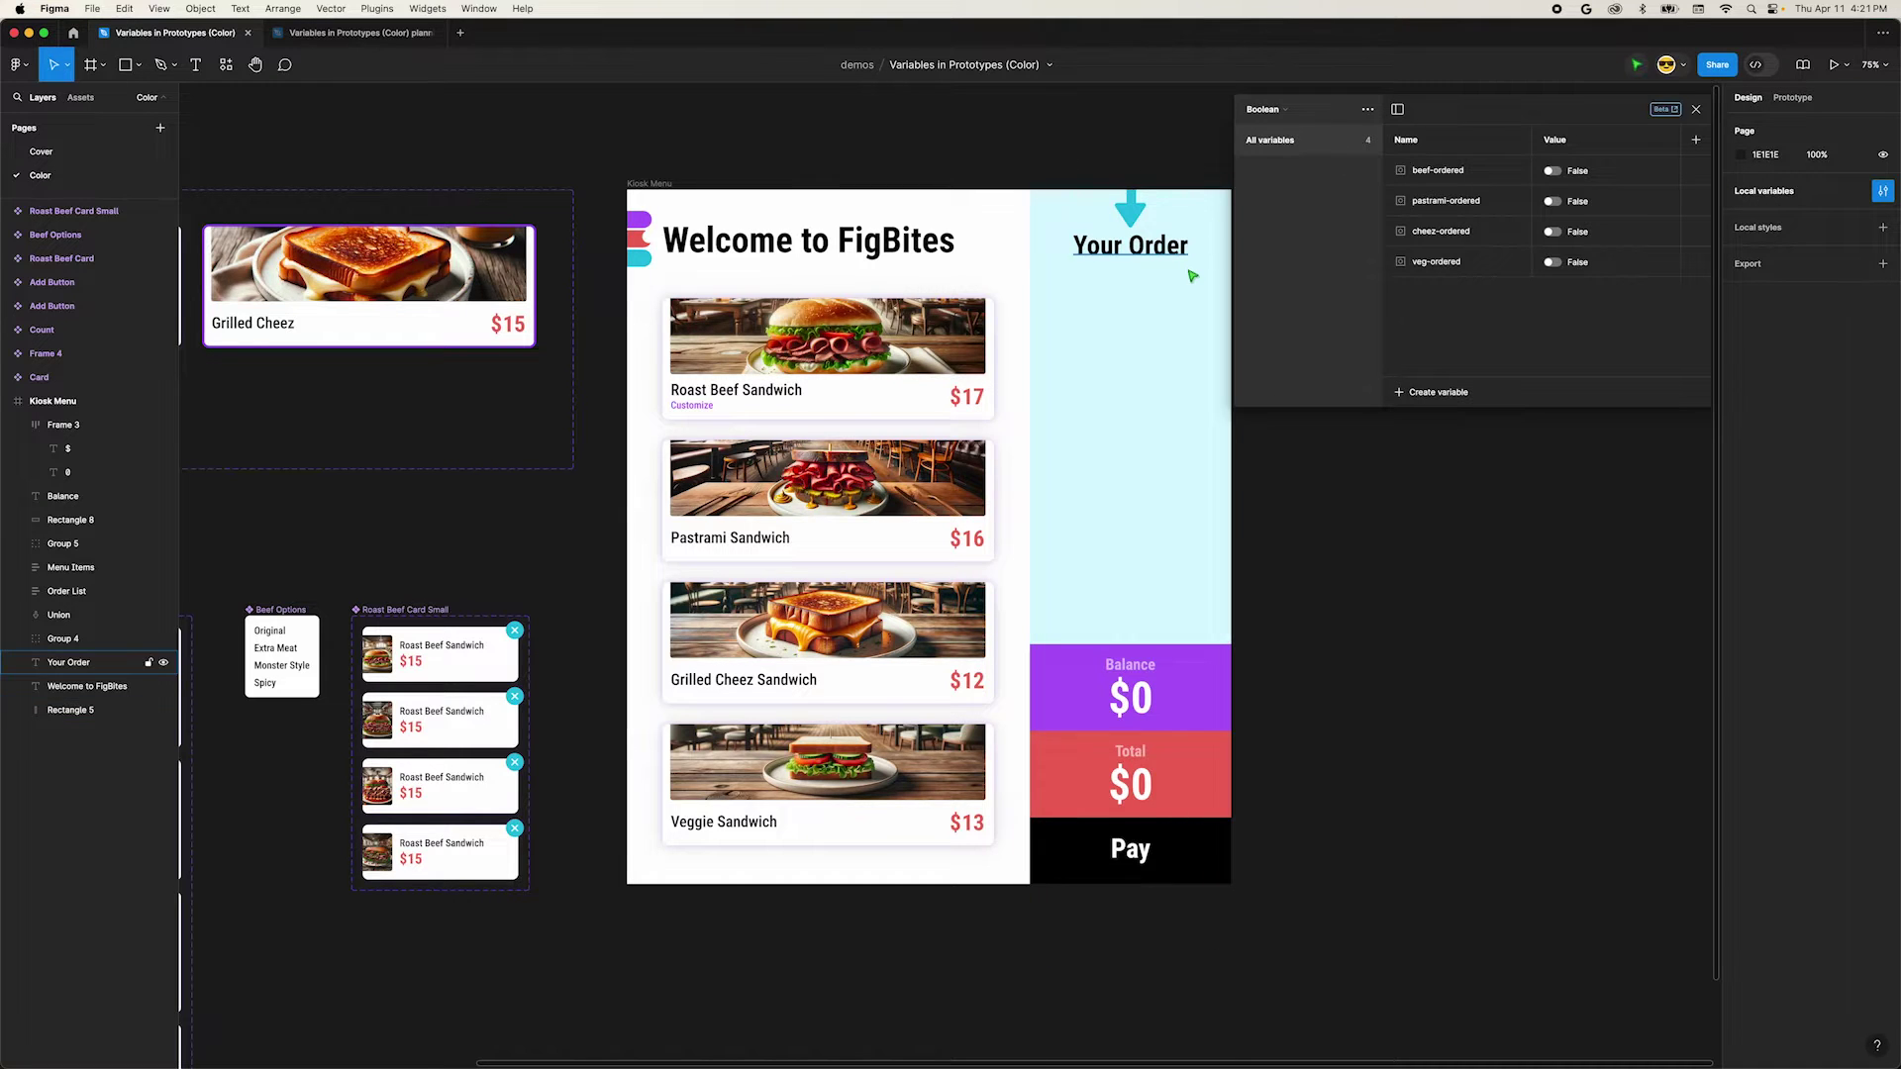
pyautogui.click(1368, 110)
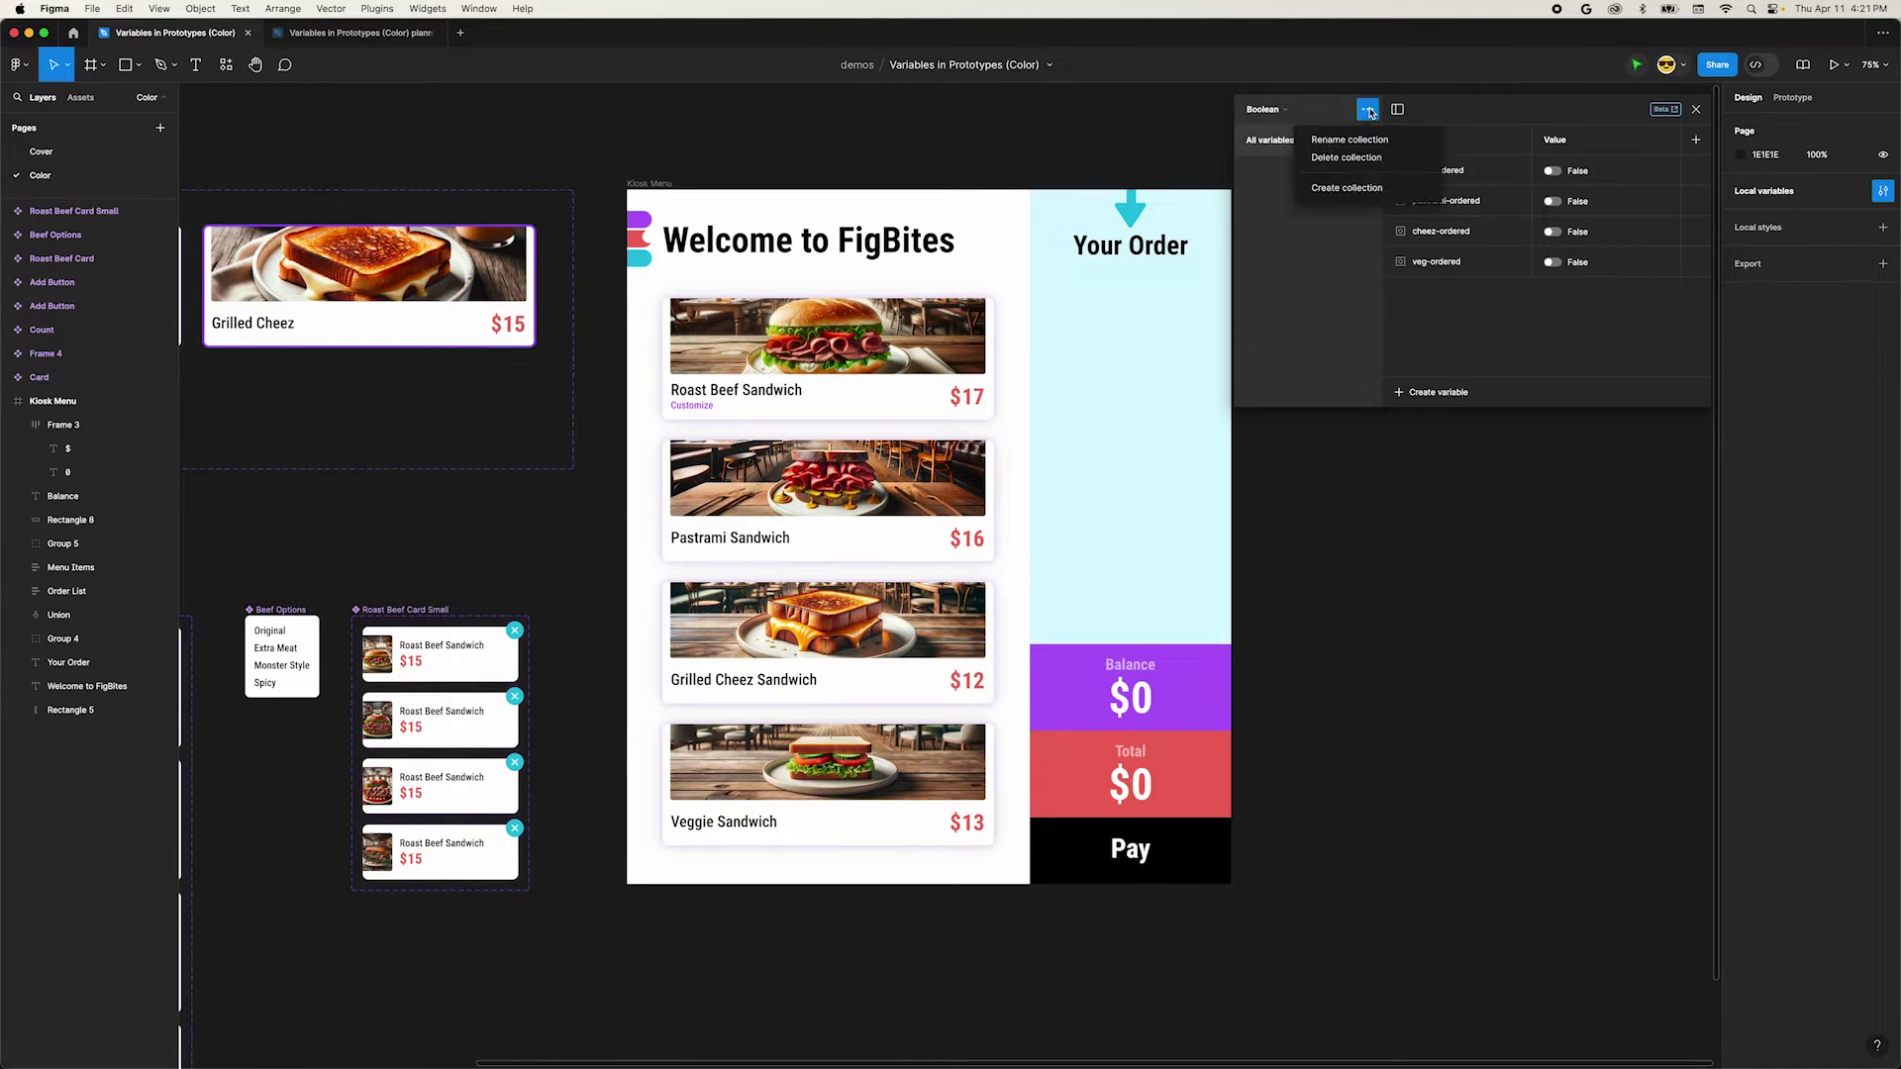
pyautogui.click(1330, 188)
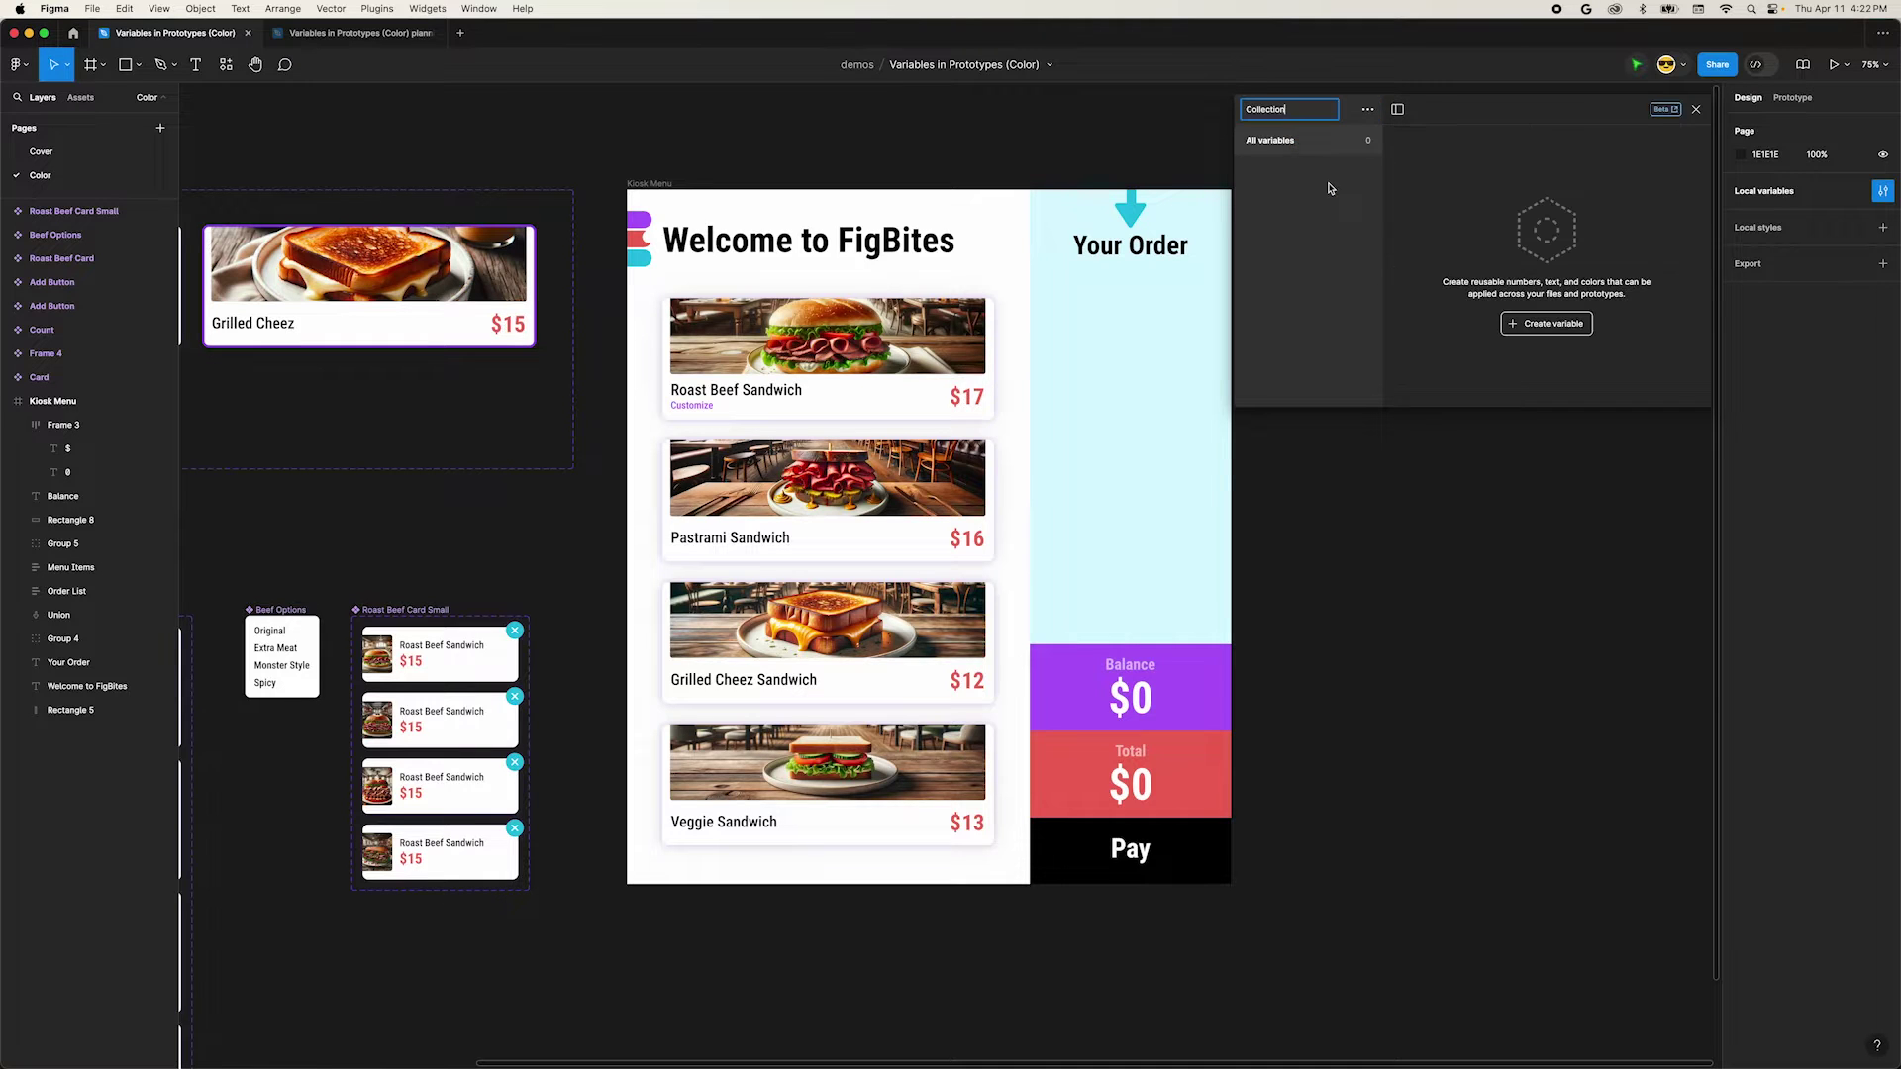
pyautogui.write('Gift Card')
pyautogui.press('Return')
# Add a colour variable balance-bg, eyedropped from the purple Balance box as AF5CF7.
pyautogui.click(1530, 325)
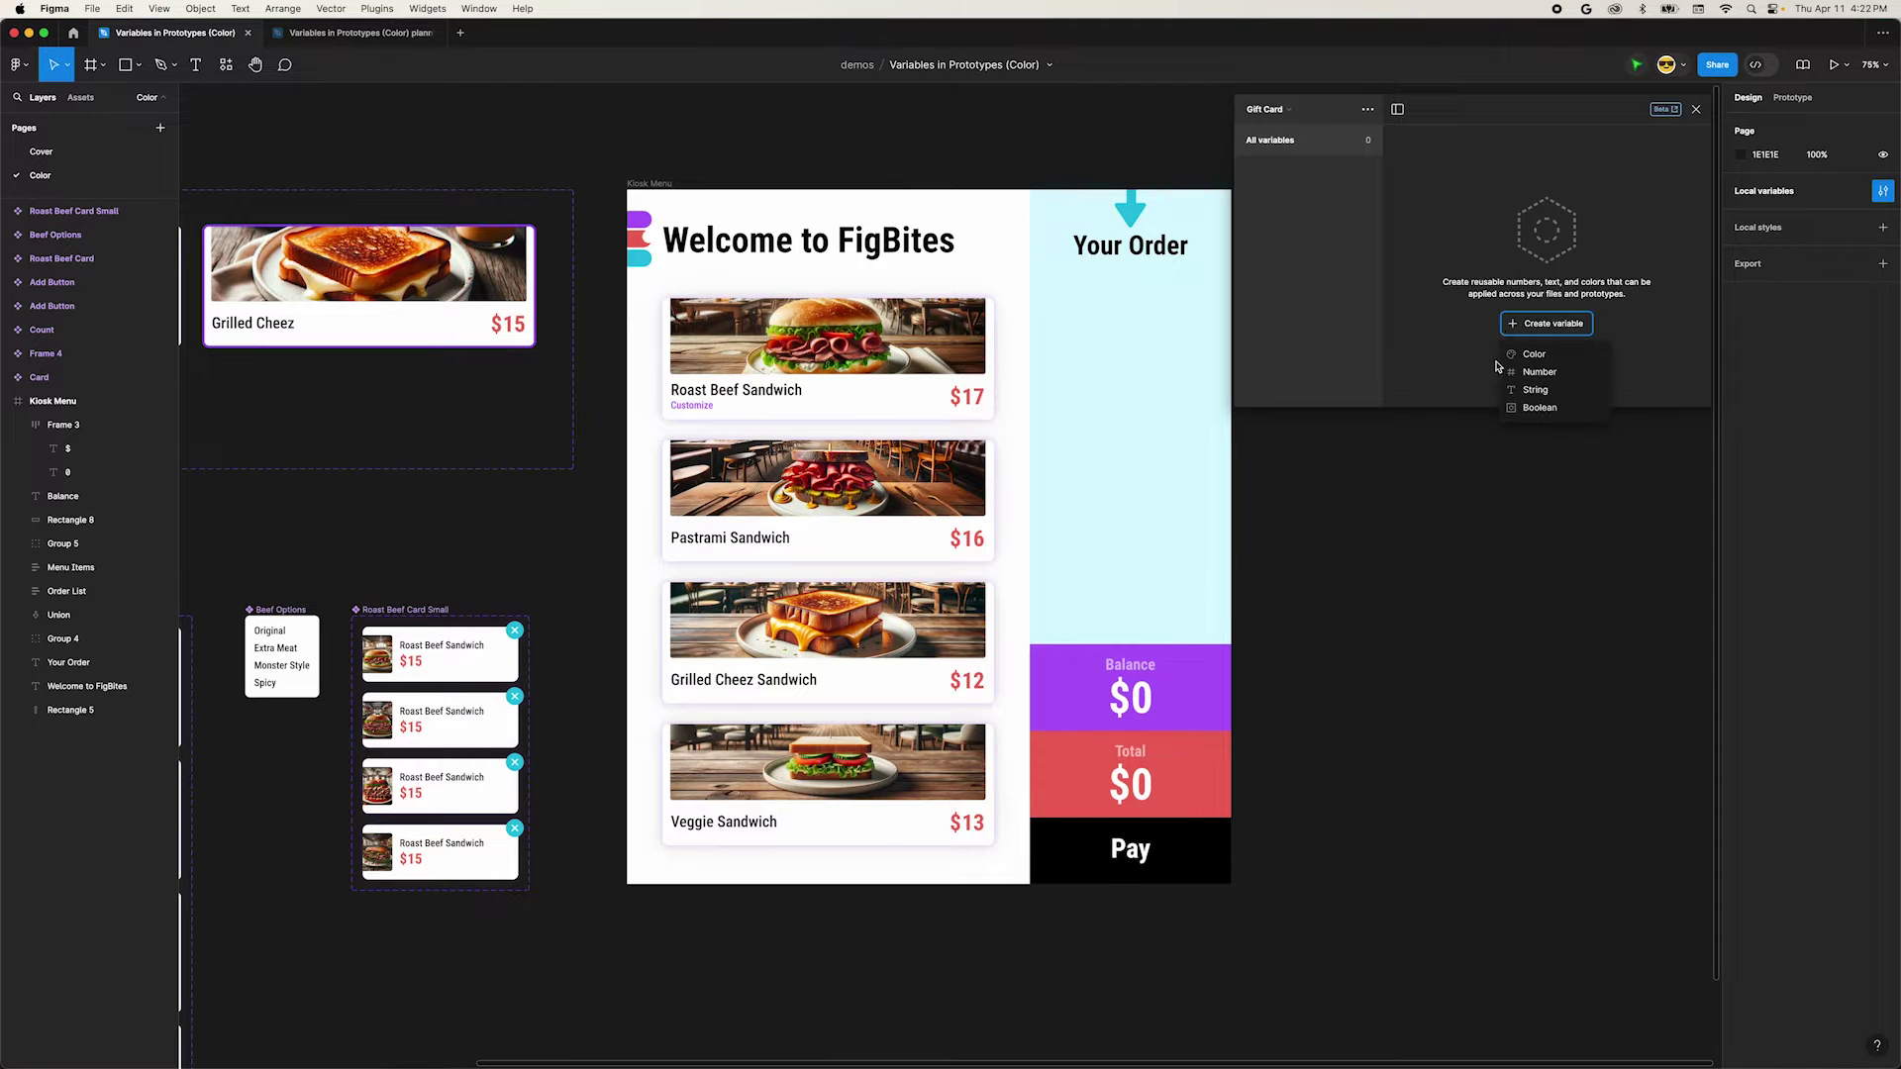
pyautogui.click(1533, 354)
pyautogui.write('balance-bg')
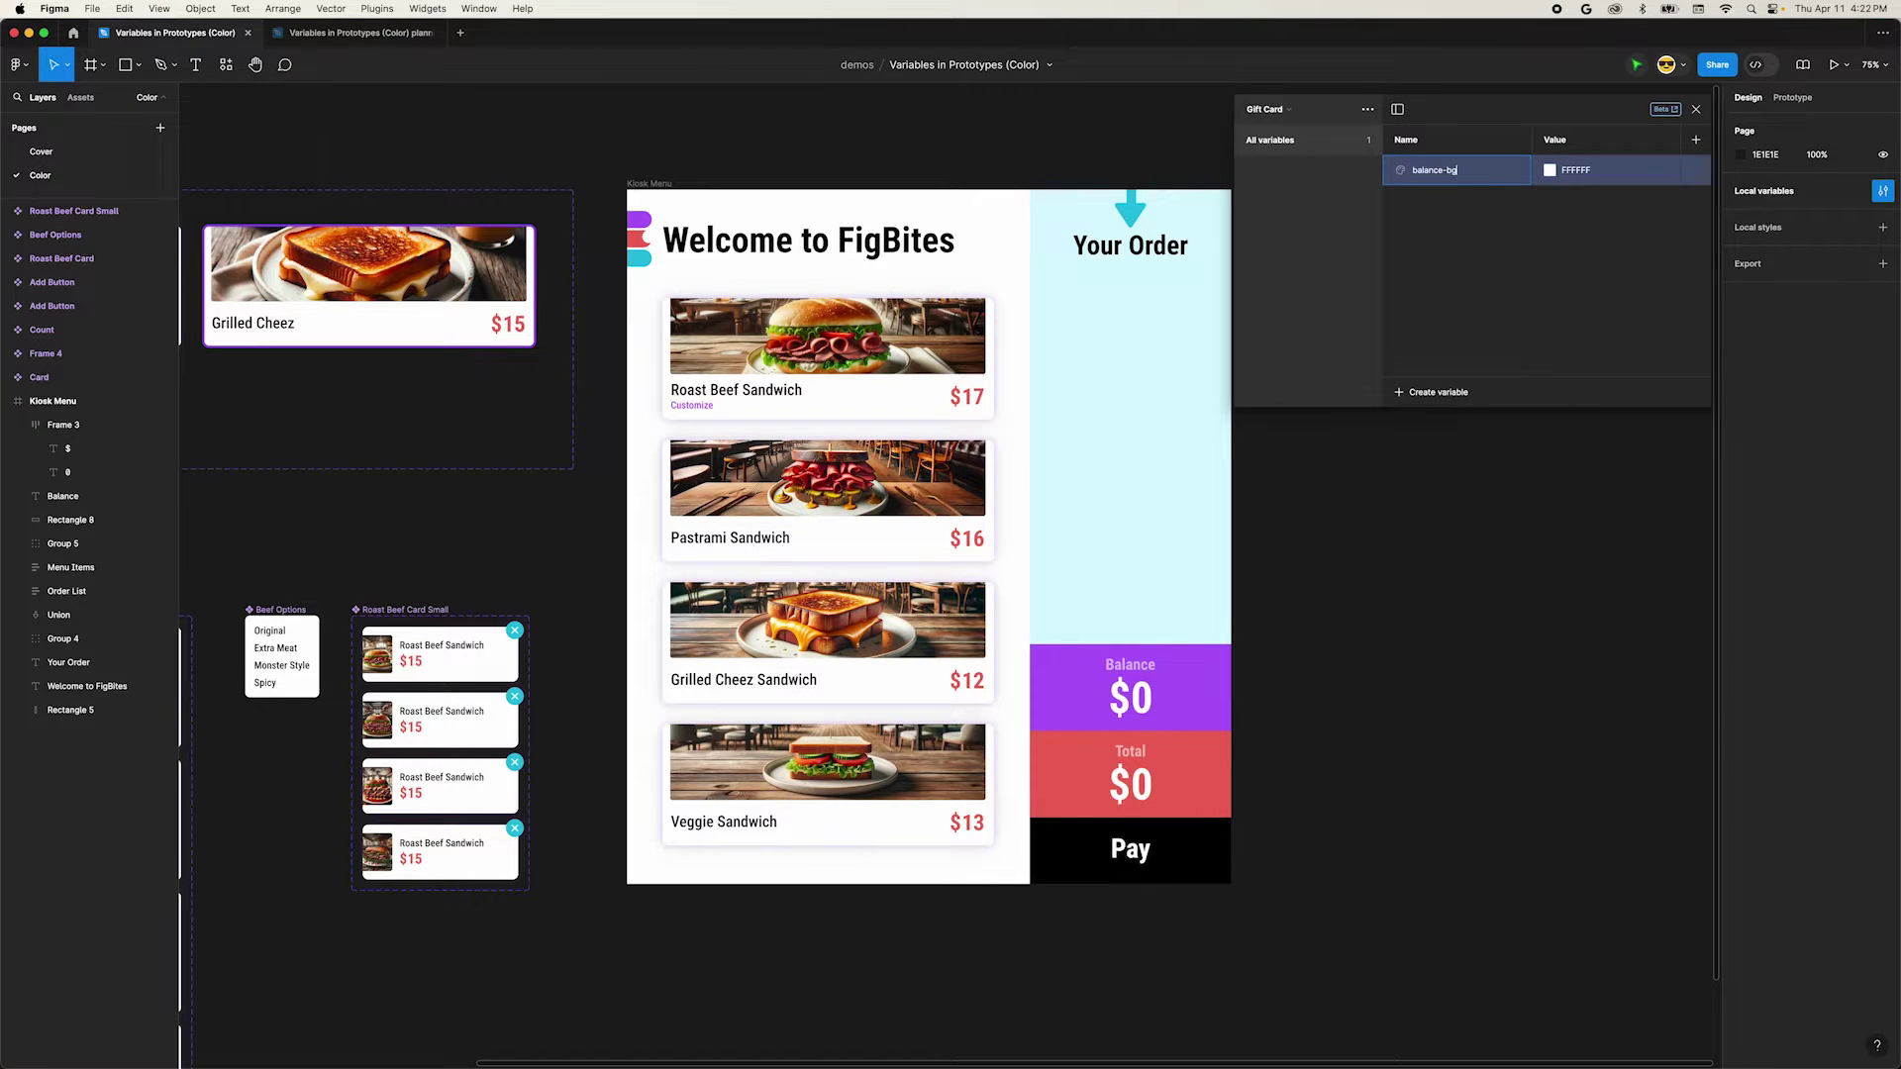
pyautogui.press('Return')
pyautogui.click(1572, 170)
pyautogui.click(1552, 174)
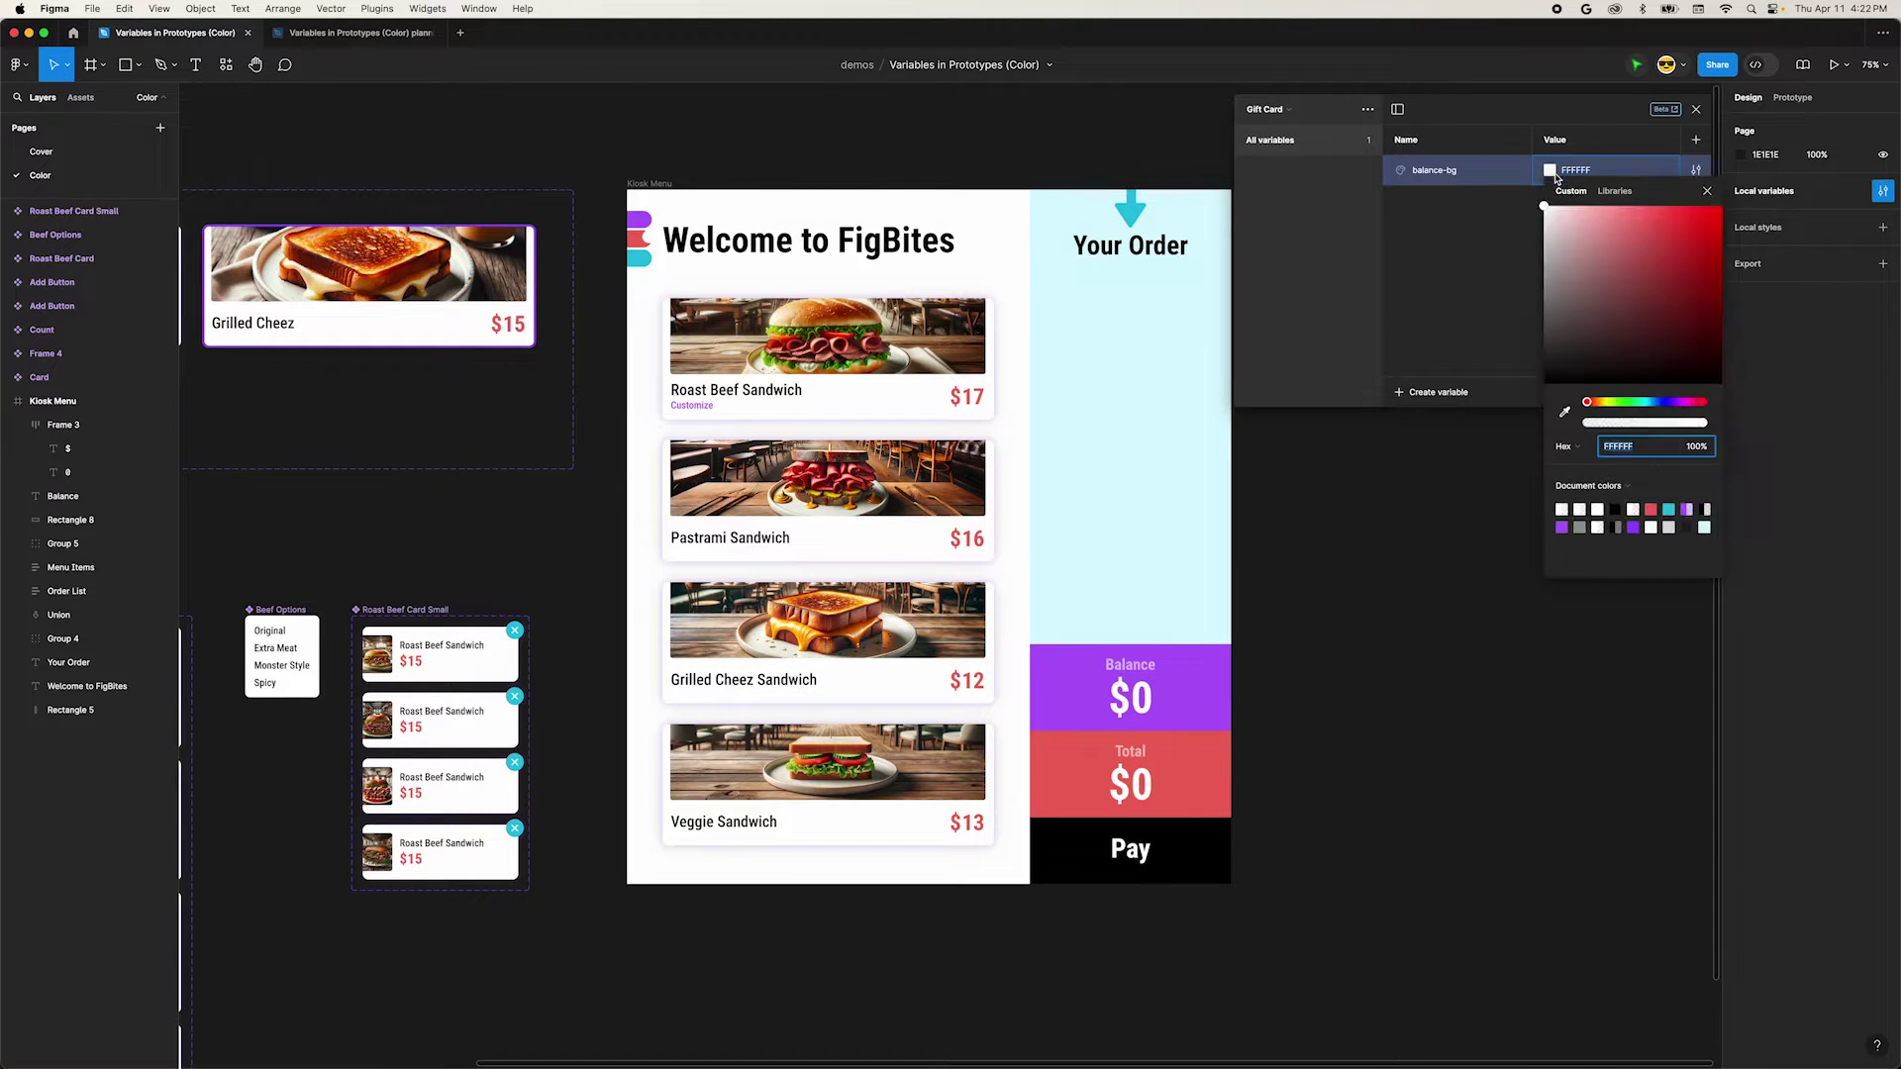
pyautogui.click(1563, 414)
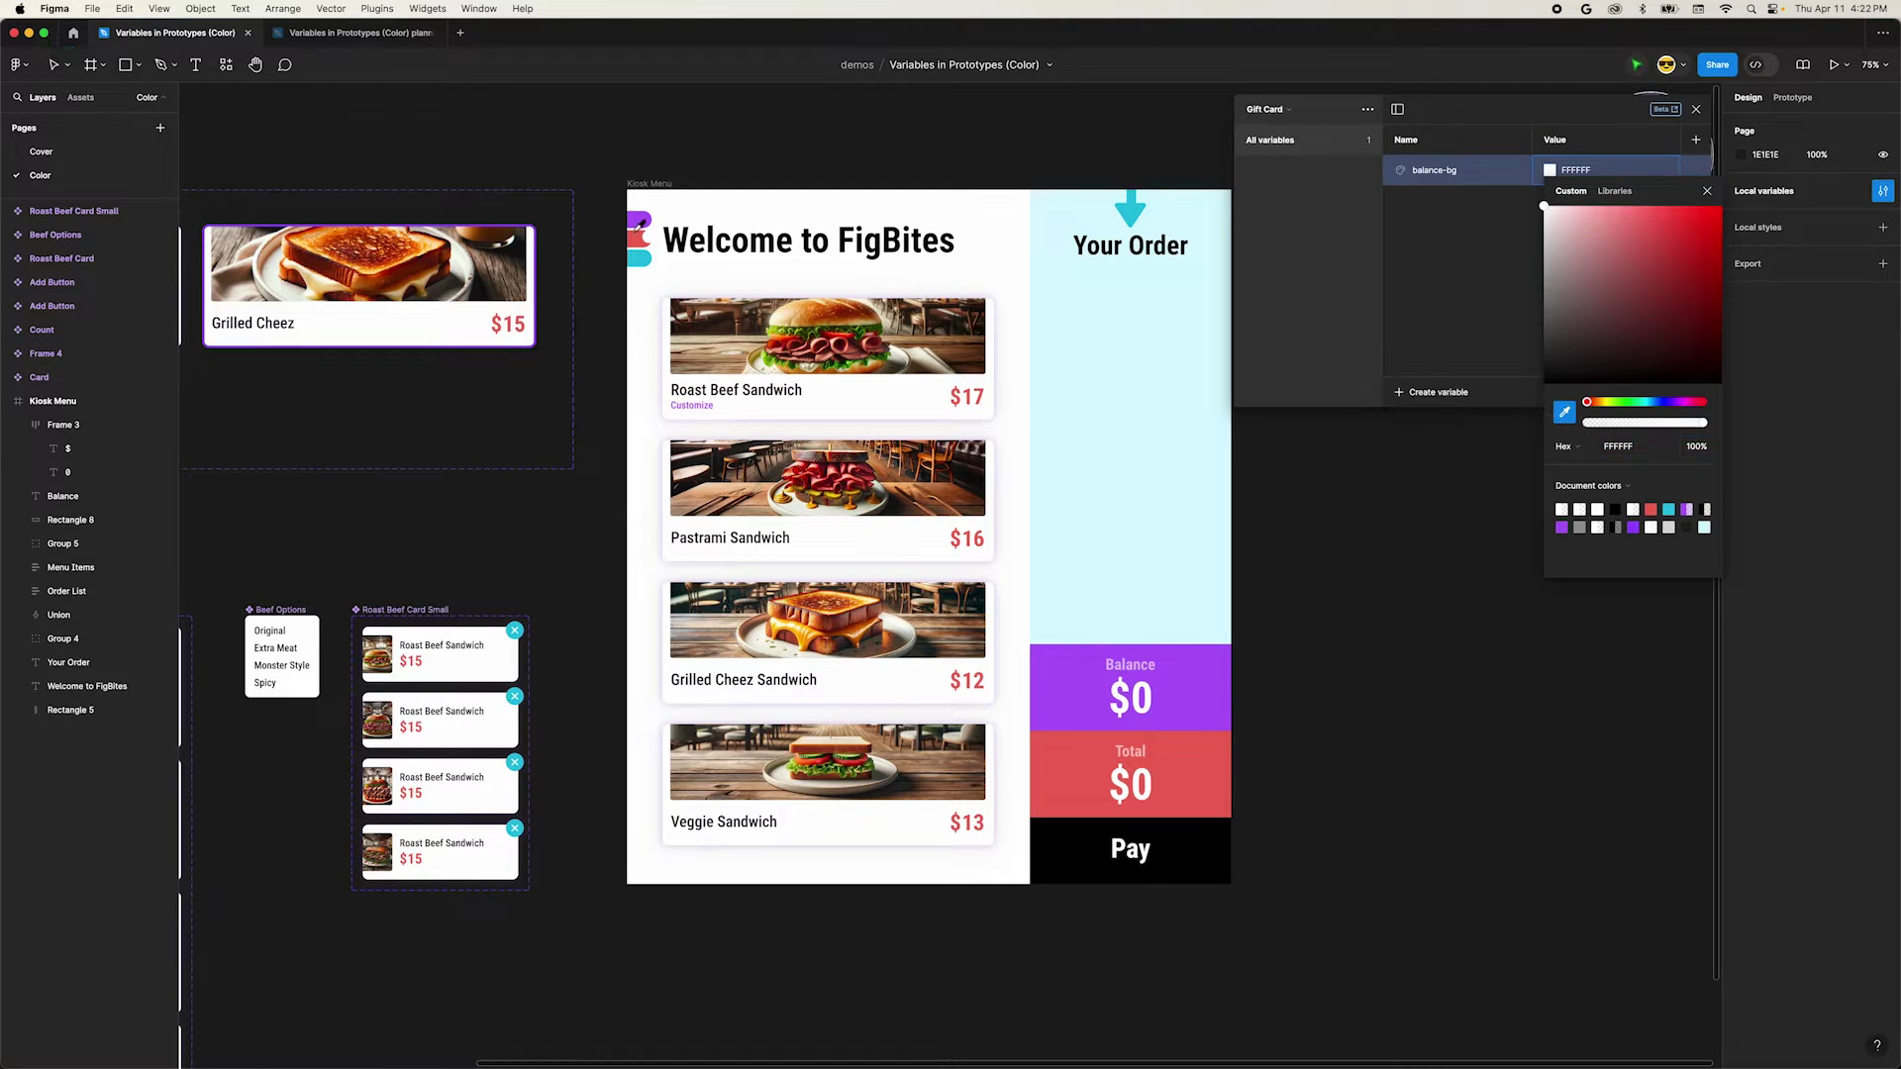
pyautogui.click(1091, 683)
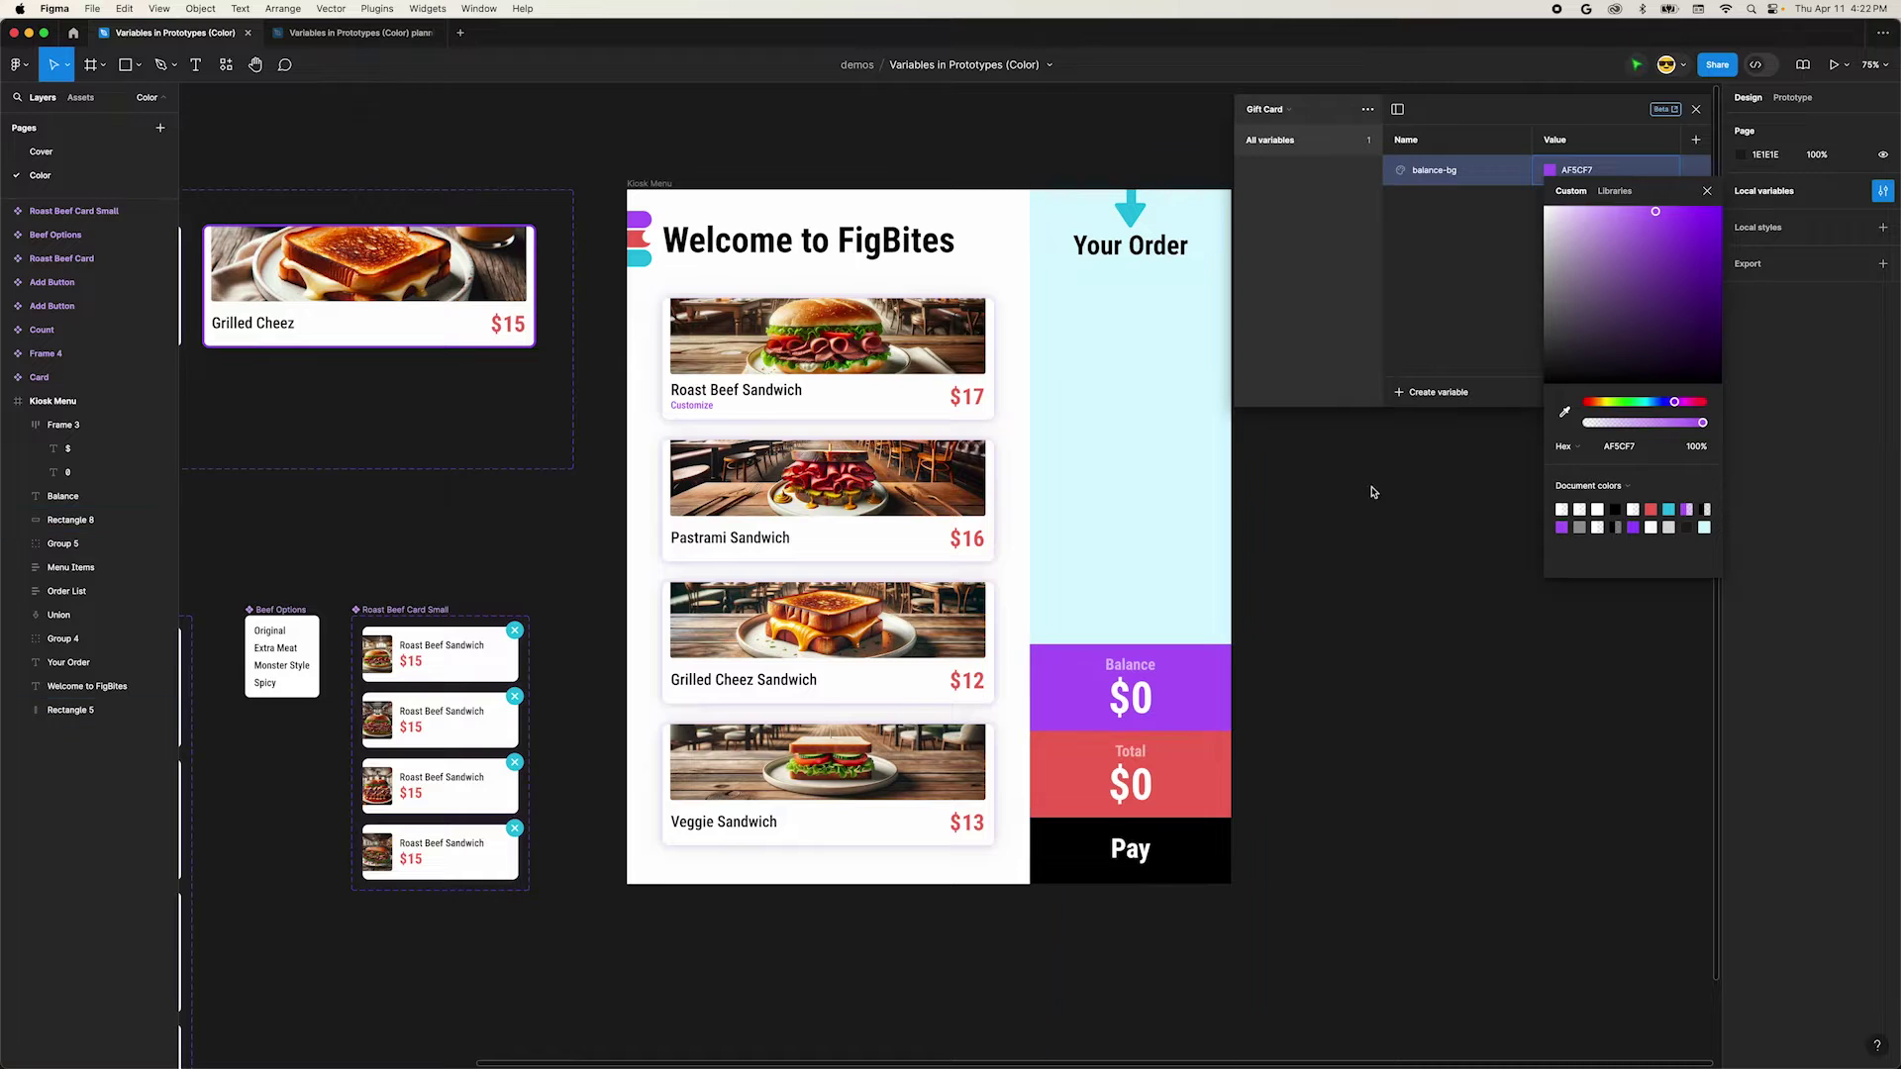
pyautogui.click(1696, 169)
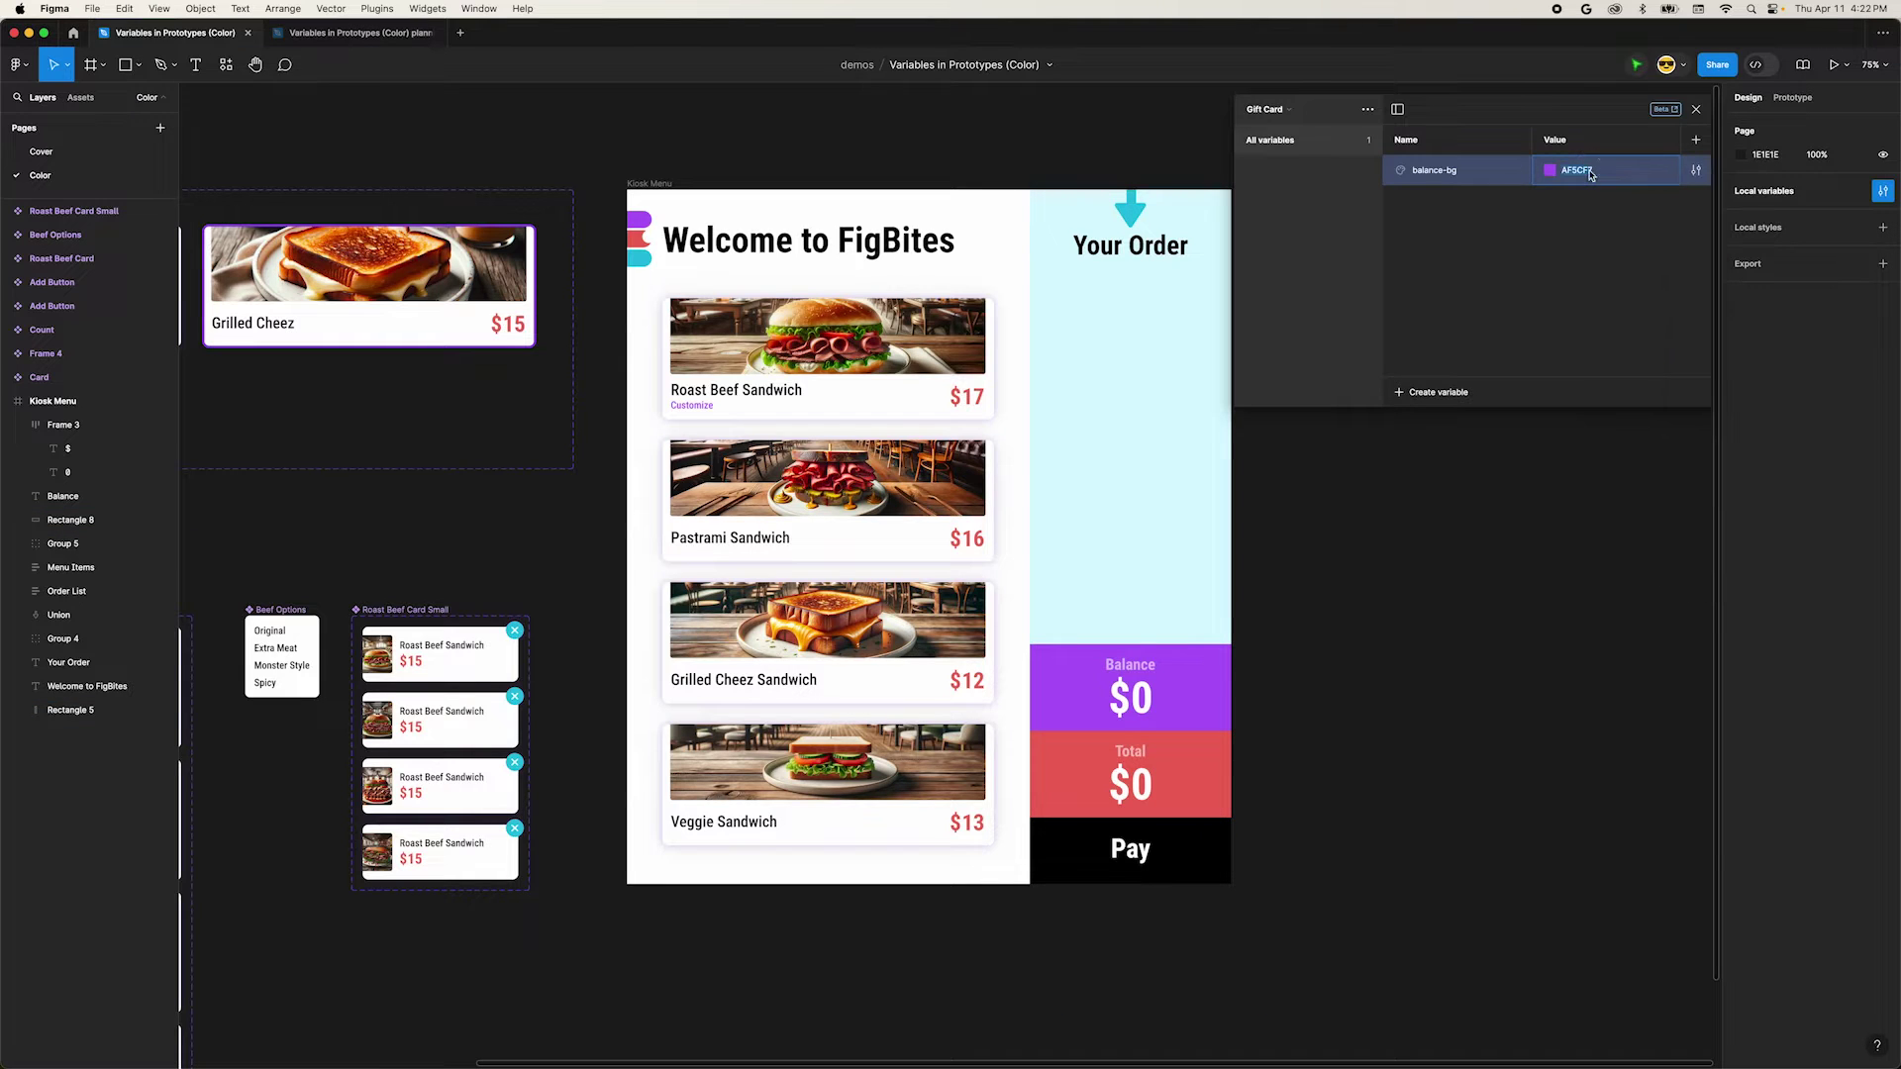
pyautogui.click(1696, 110)
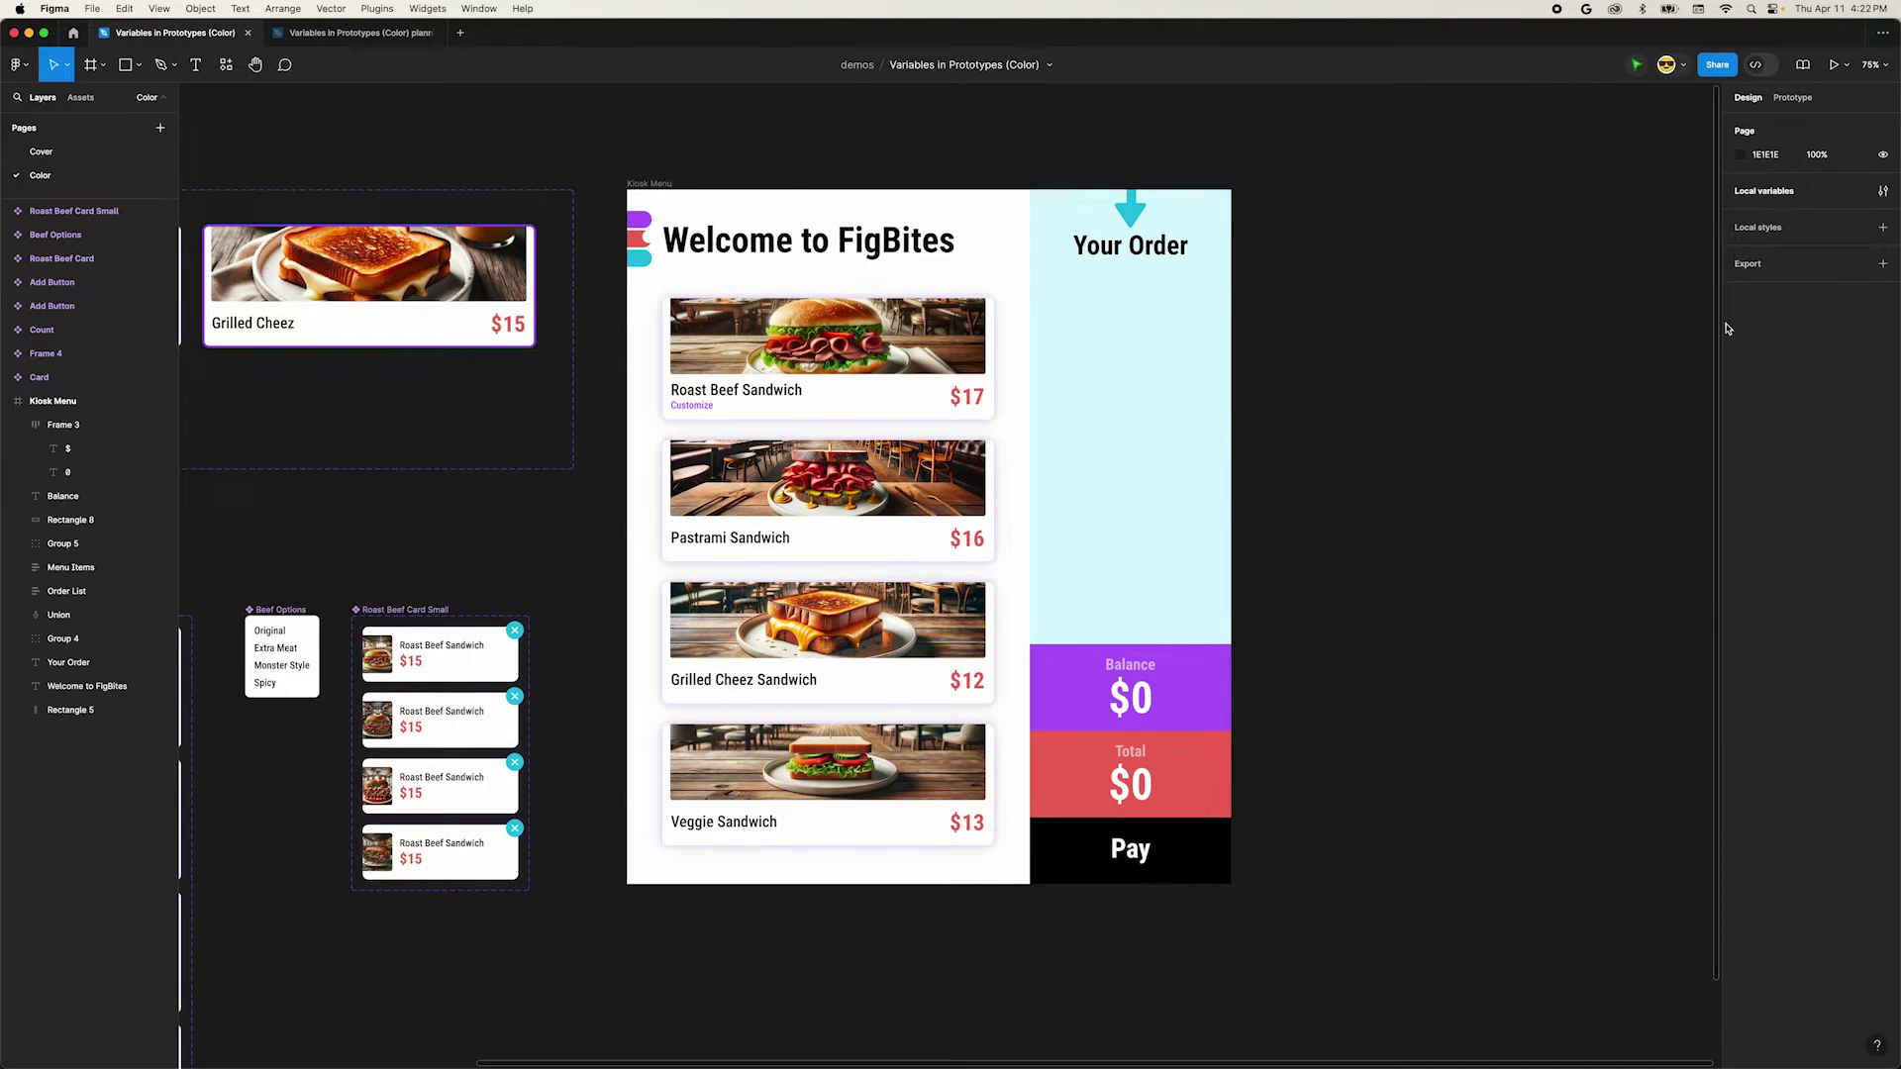
# Link the purple Balance rectangle's fill to the balance-bg colour variable.
pyautogui.click(1228, 652)
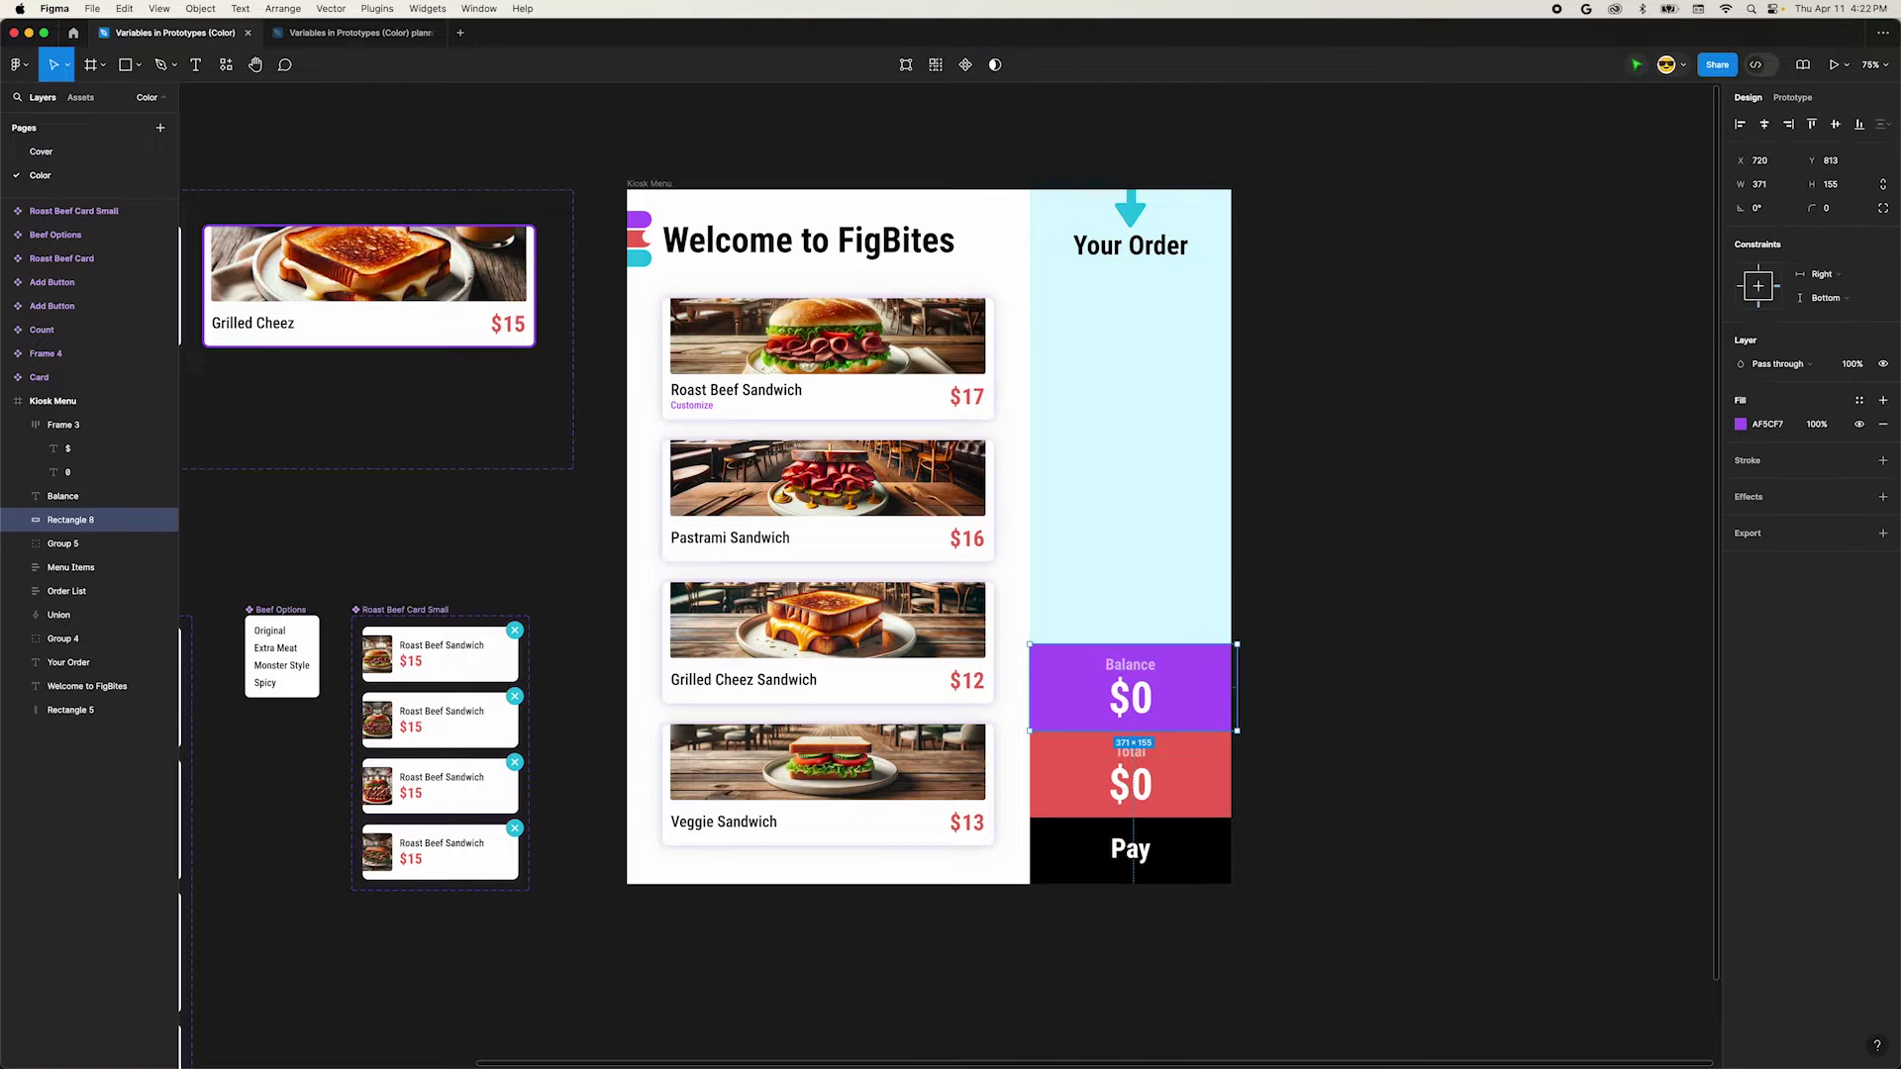
pyautogui.click(1859, 402)
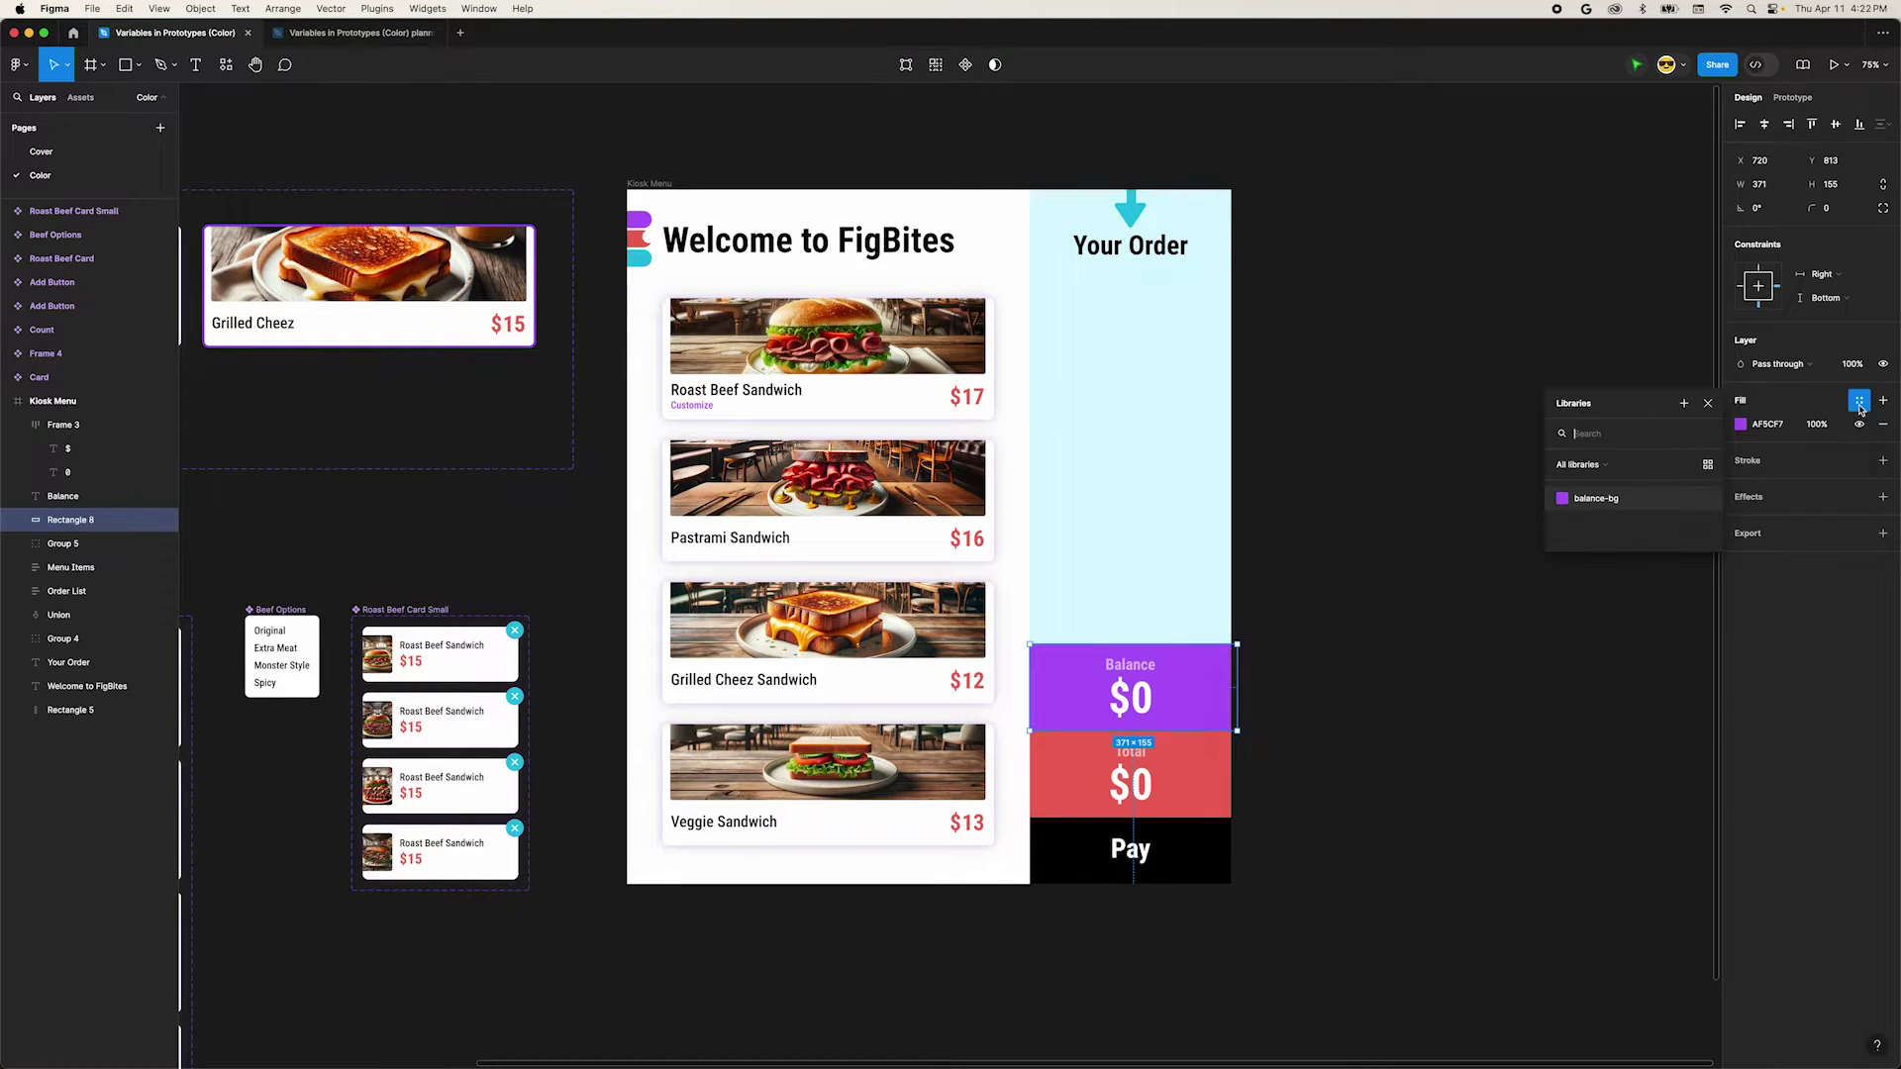
pyautogui.click(1593, 499)
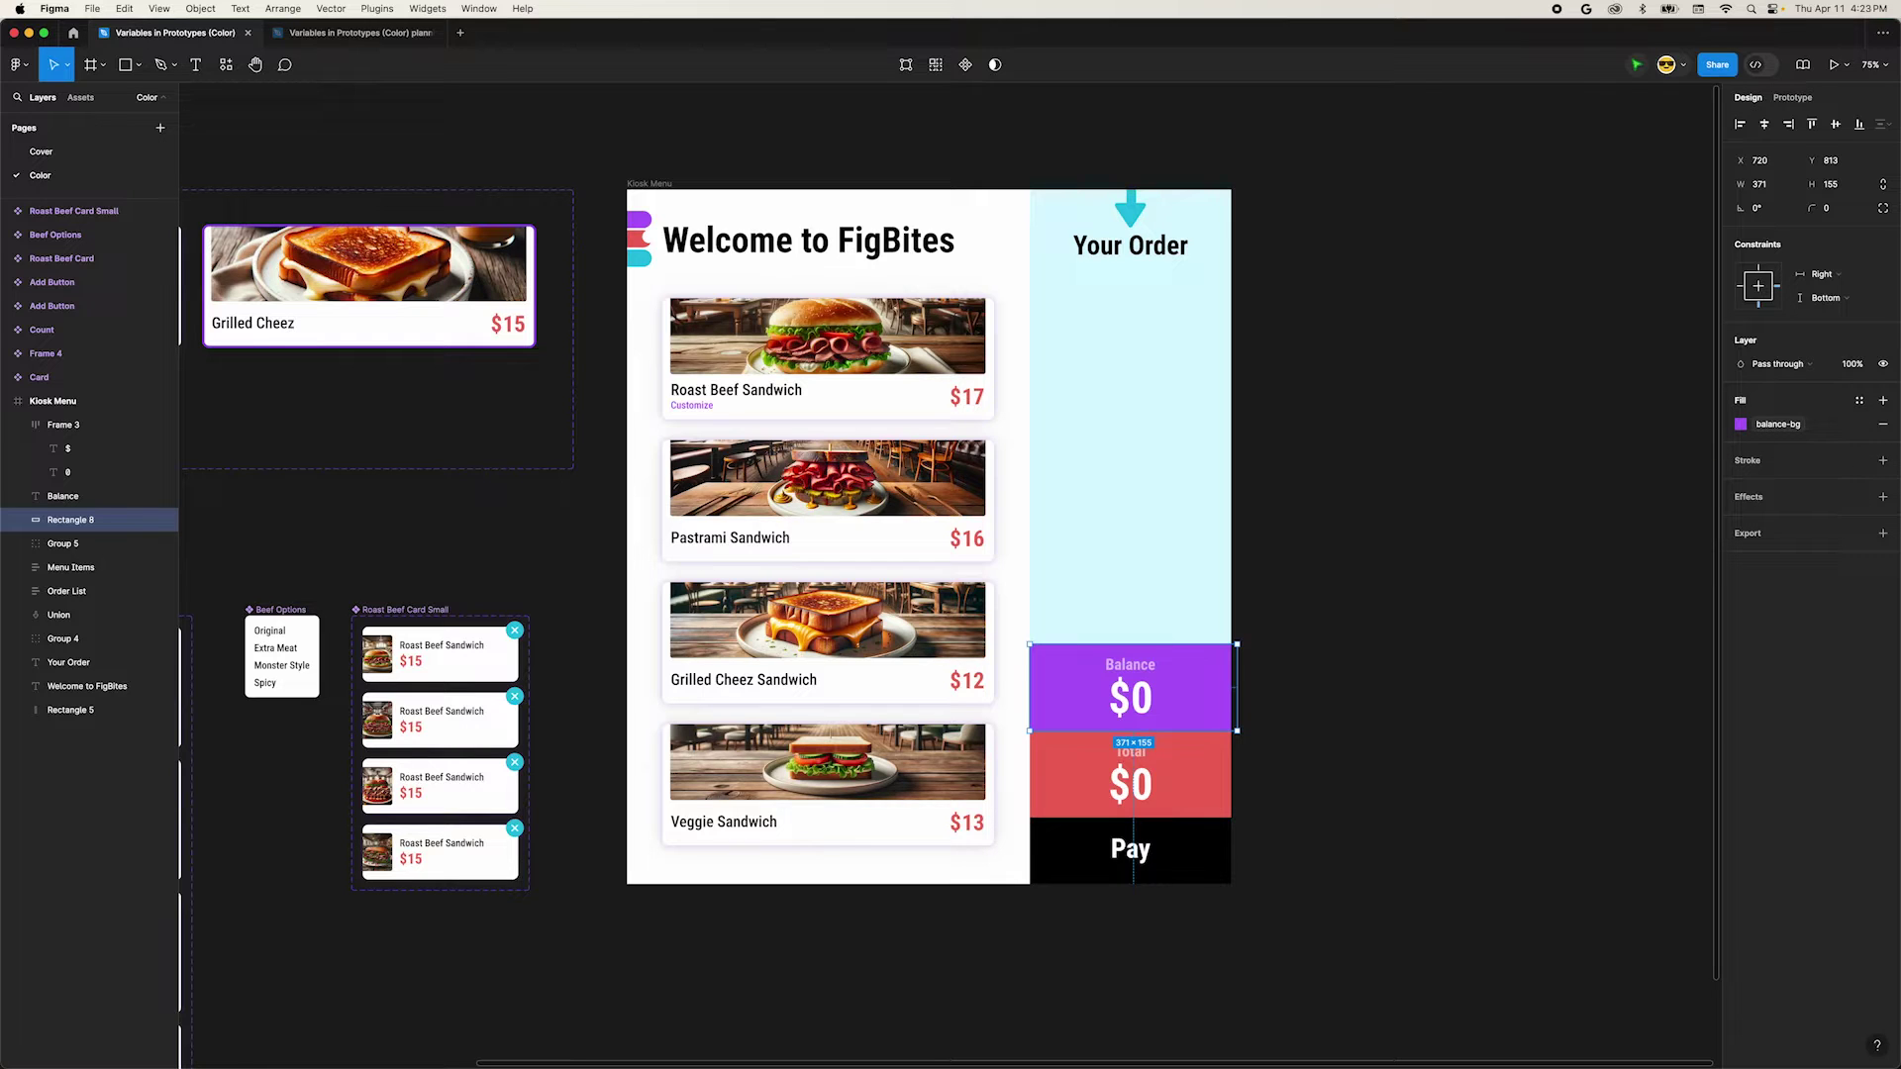
pyautogui.click(1611, 418)
# Add a number variable giftcard-total with the value 42 to Gift Card.
pyautogui.click(1764, 190)
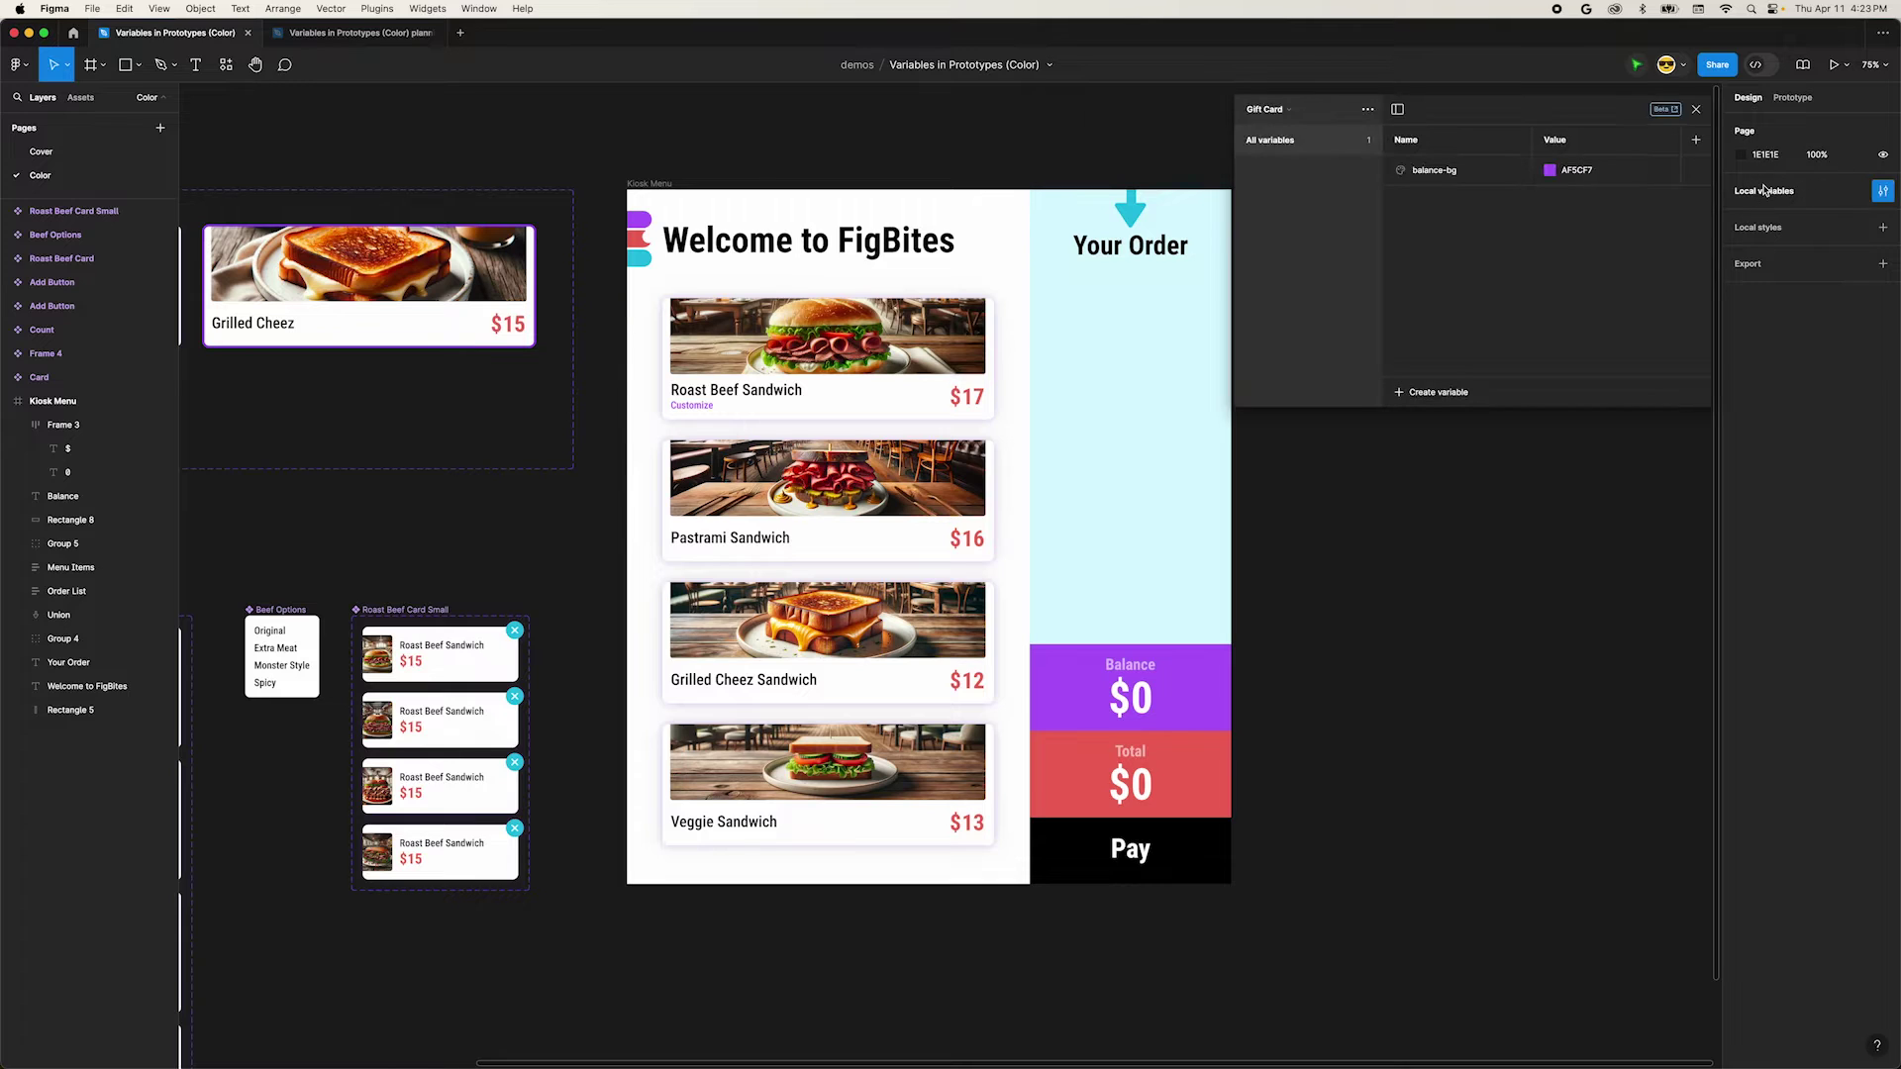
pyautogui.click(1444, 394)
pyautogui.click(1428, 441)
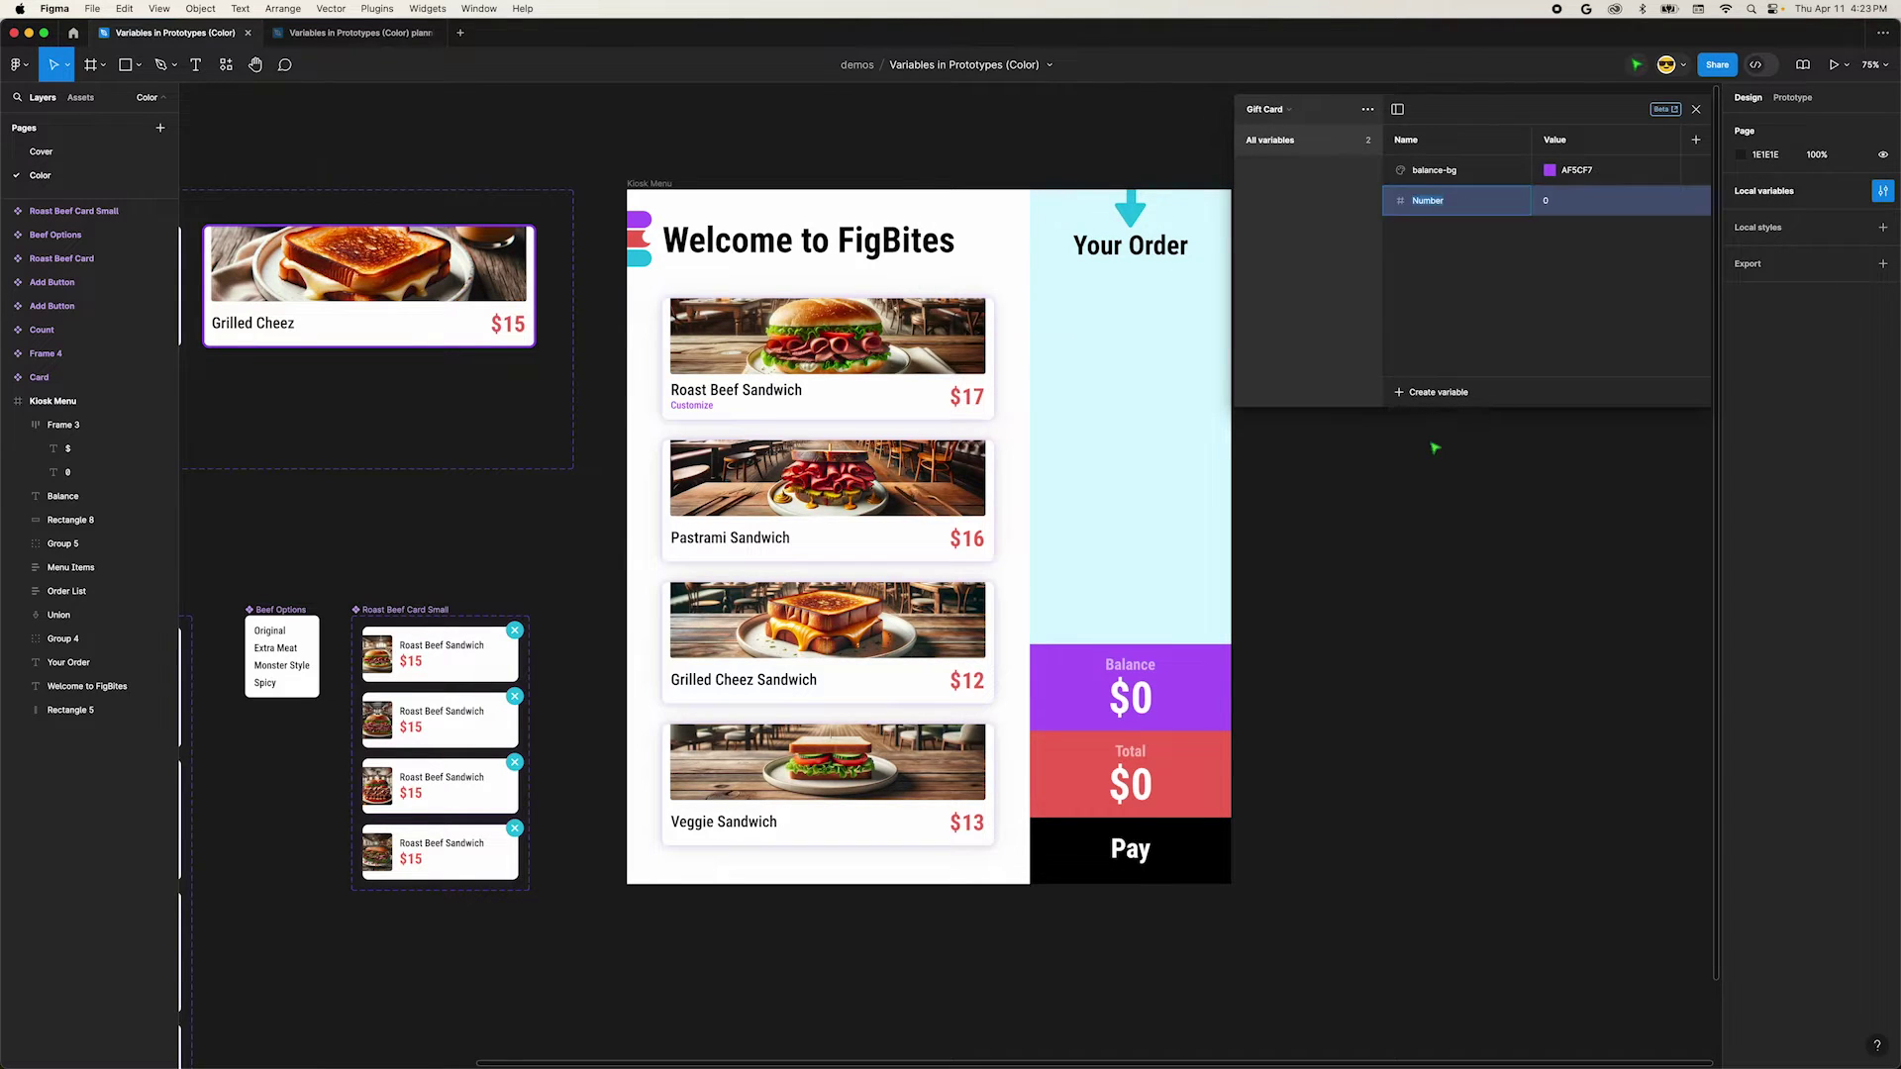
pyautogui.write('giftcard-total')
pyautogui.press('Return')
pyautogui.write('42')
pyautogui.press('Return')
pyautogui.click(1697, 110)
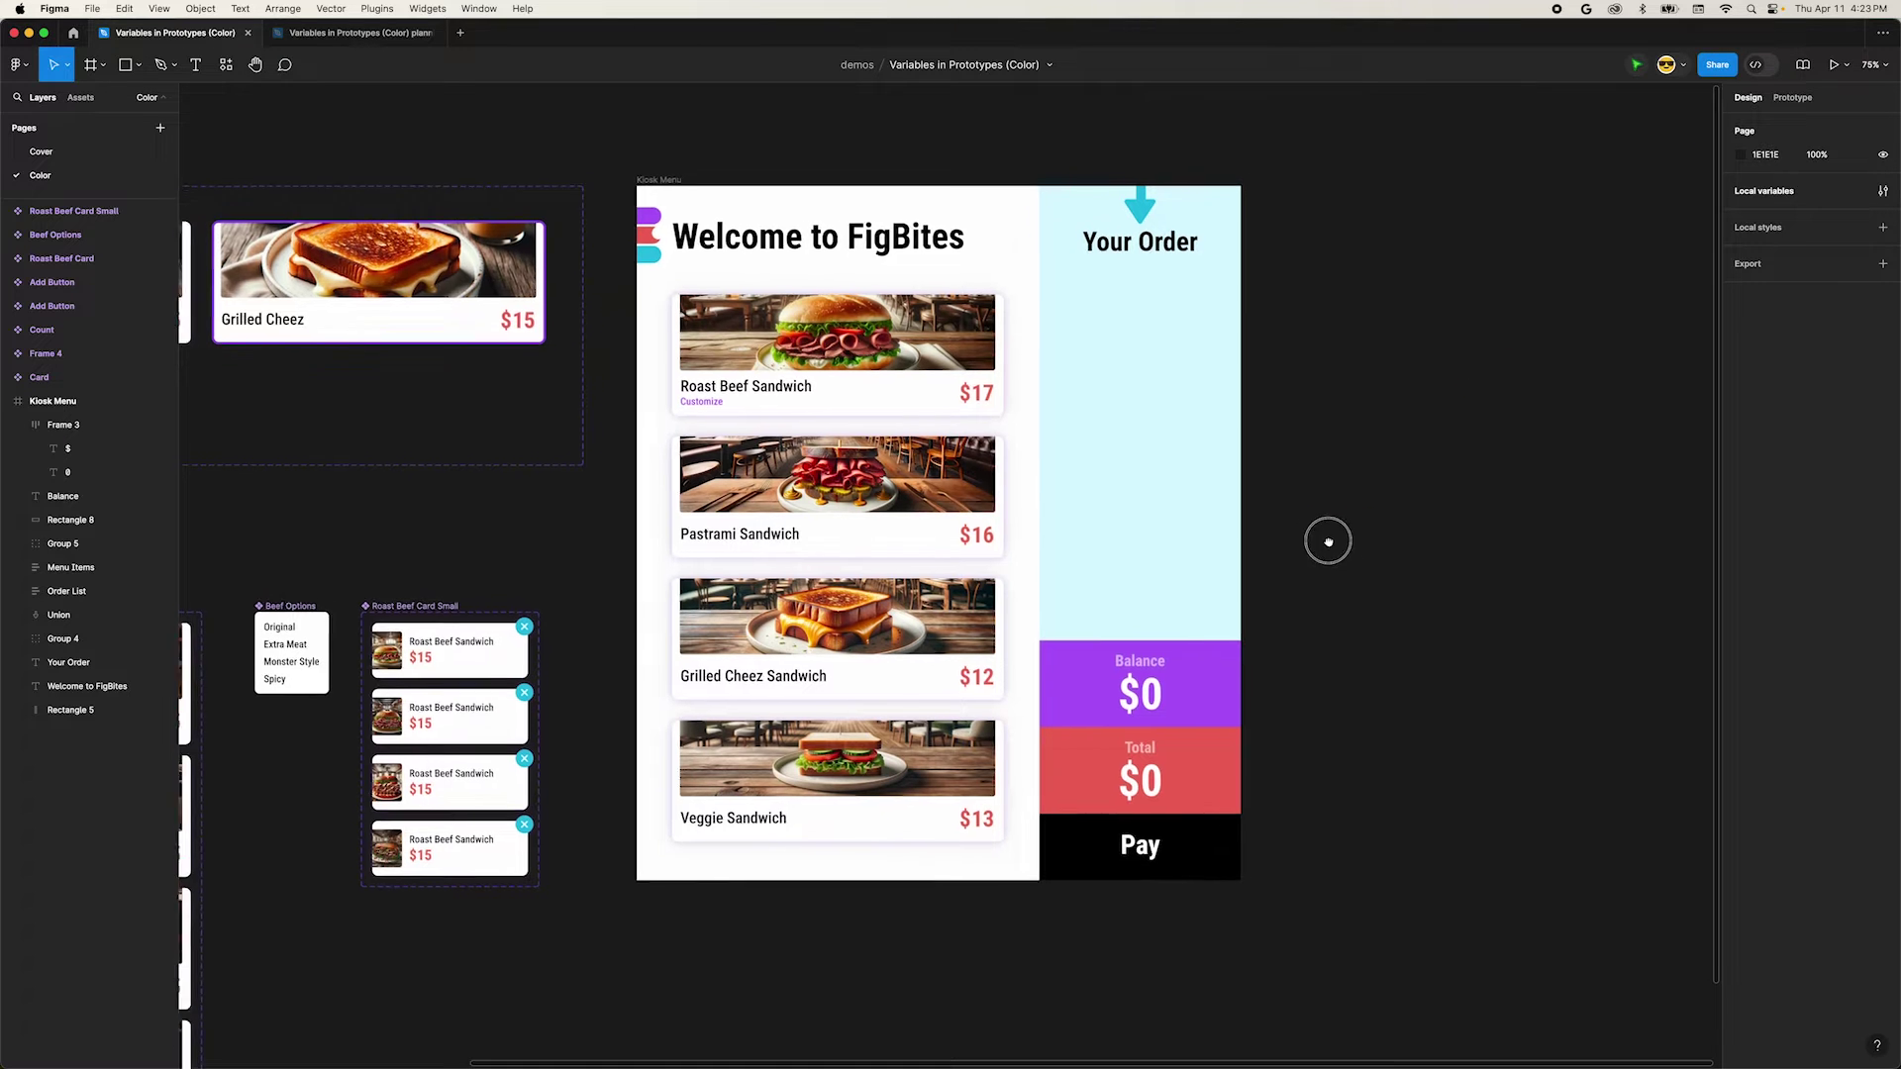
# Bind the Balance amount text to giftcard-total so it displays $42.
pyautogui.moveTo(1324, 538); pyautogui.dragTo(1413, 517)
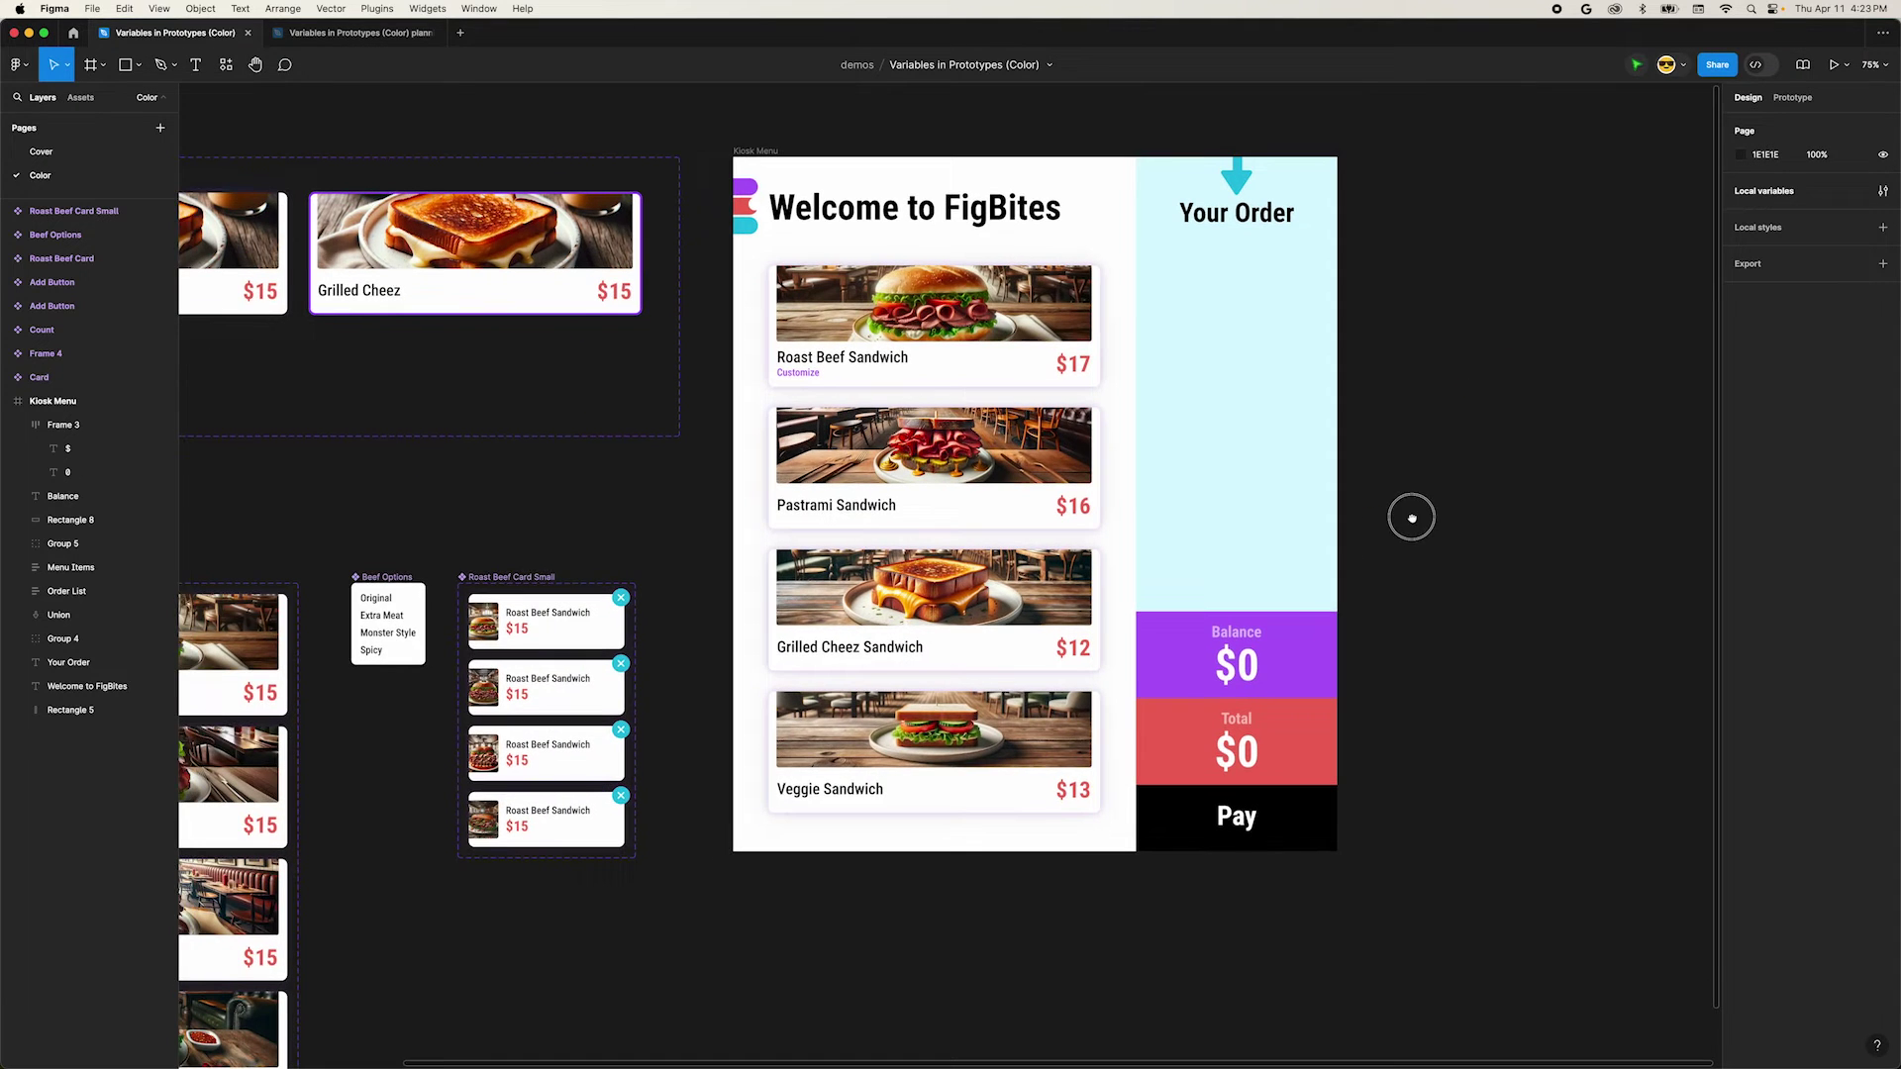
pyautogui.doubleClick(1243, 677)
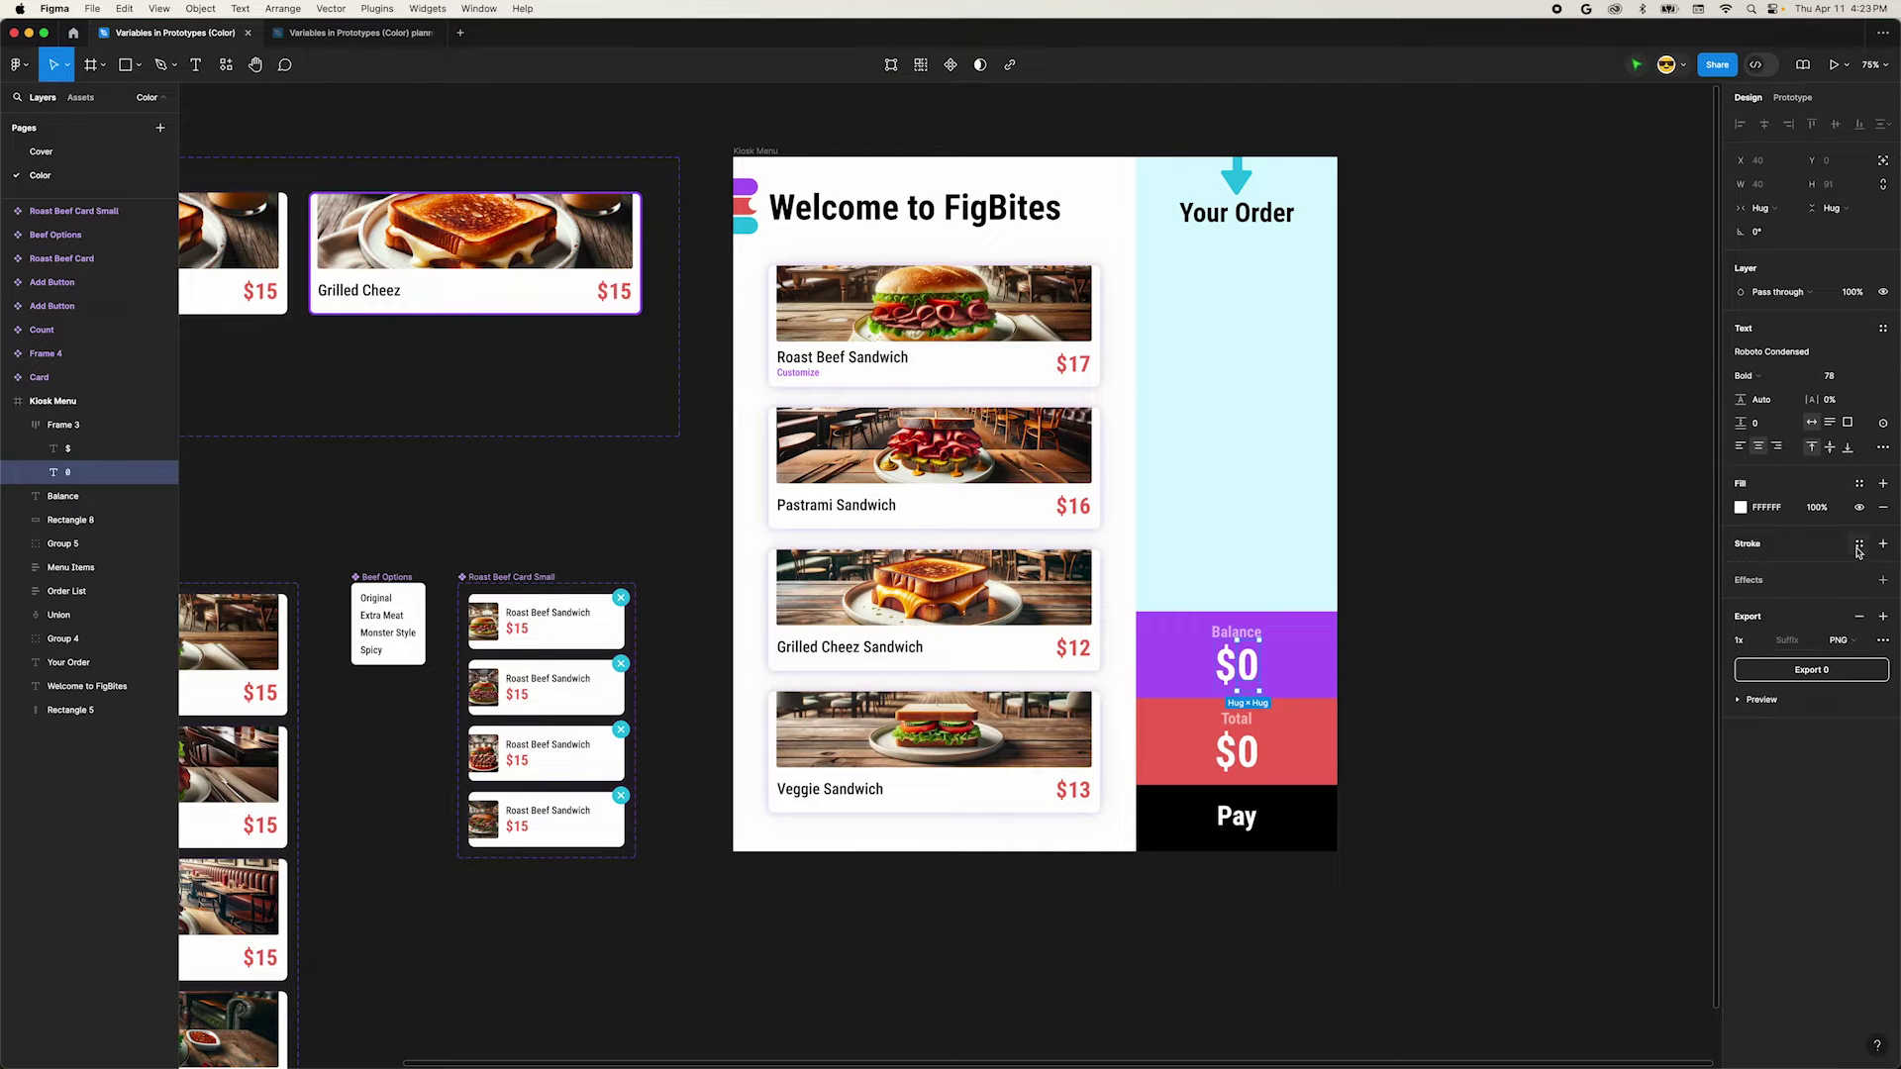
pyautogui.click(1882, 426)
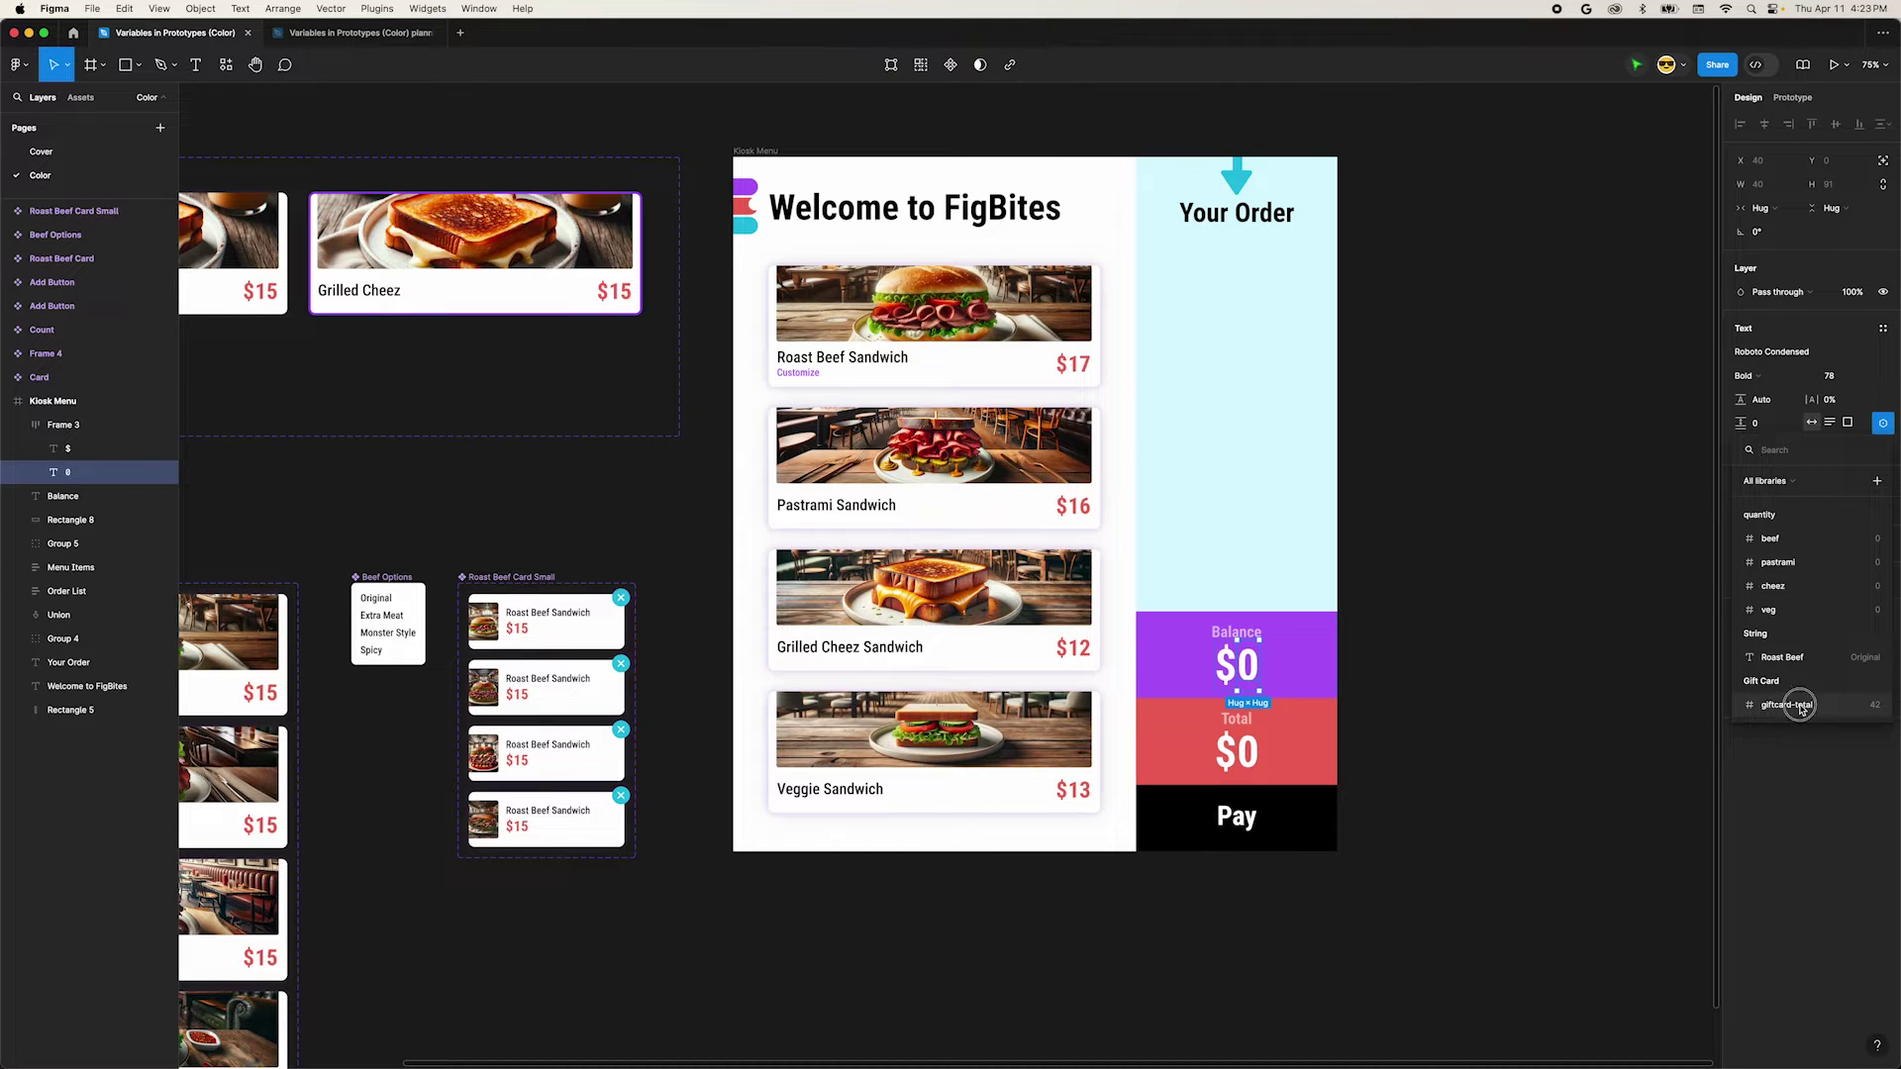
pyautogui.click(1801, 707)
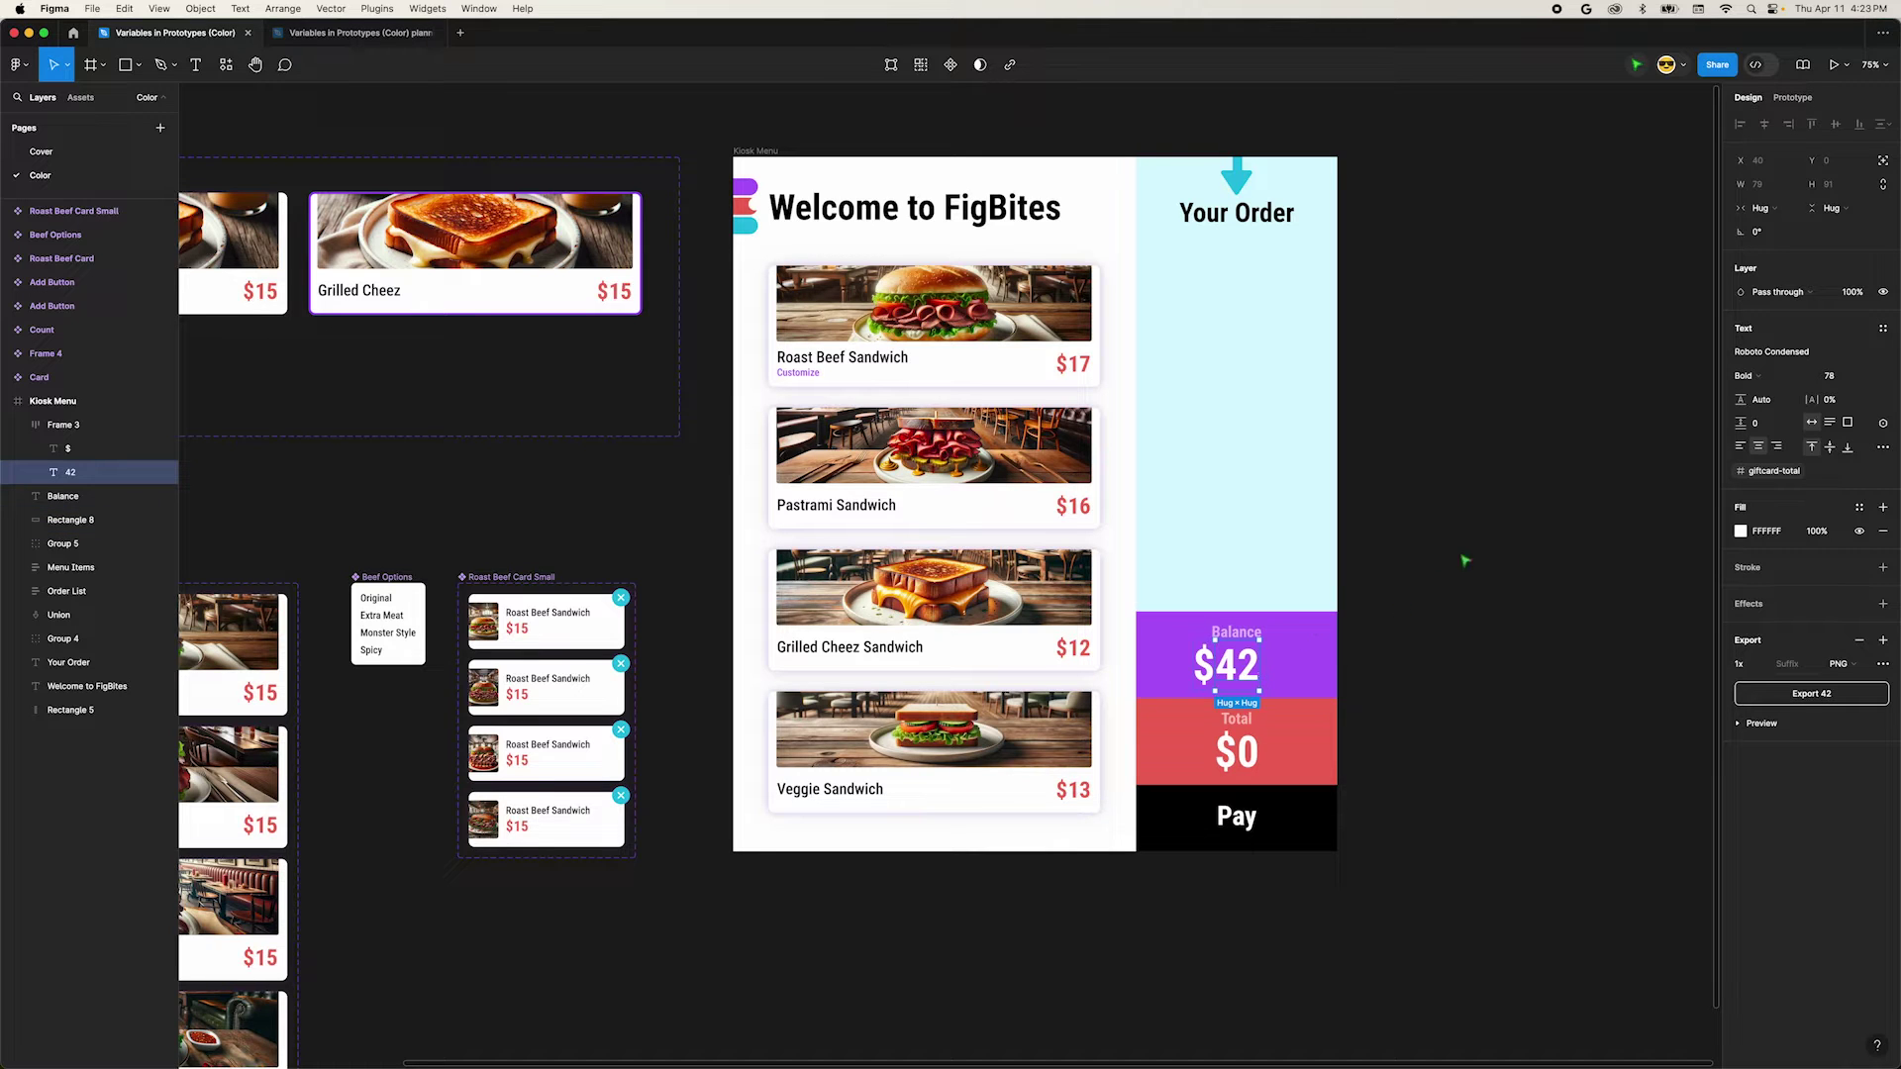
pyautogui.click(1439, 581)
pyautogui.click(1793, 97)
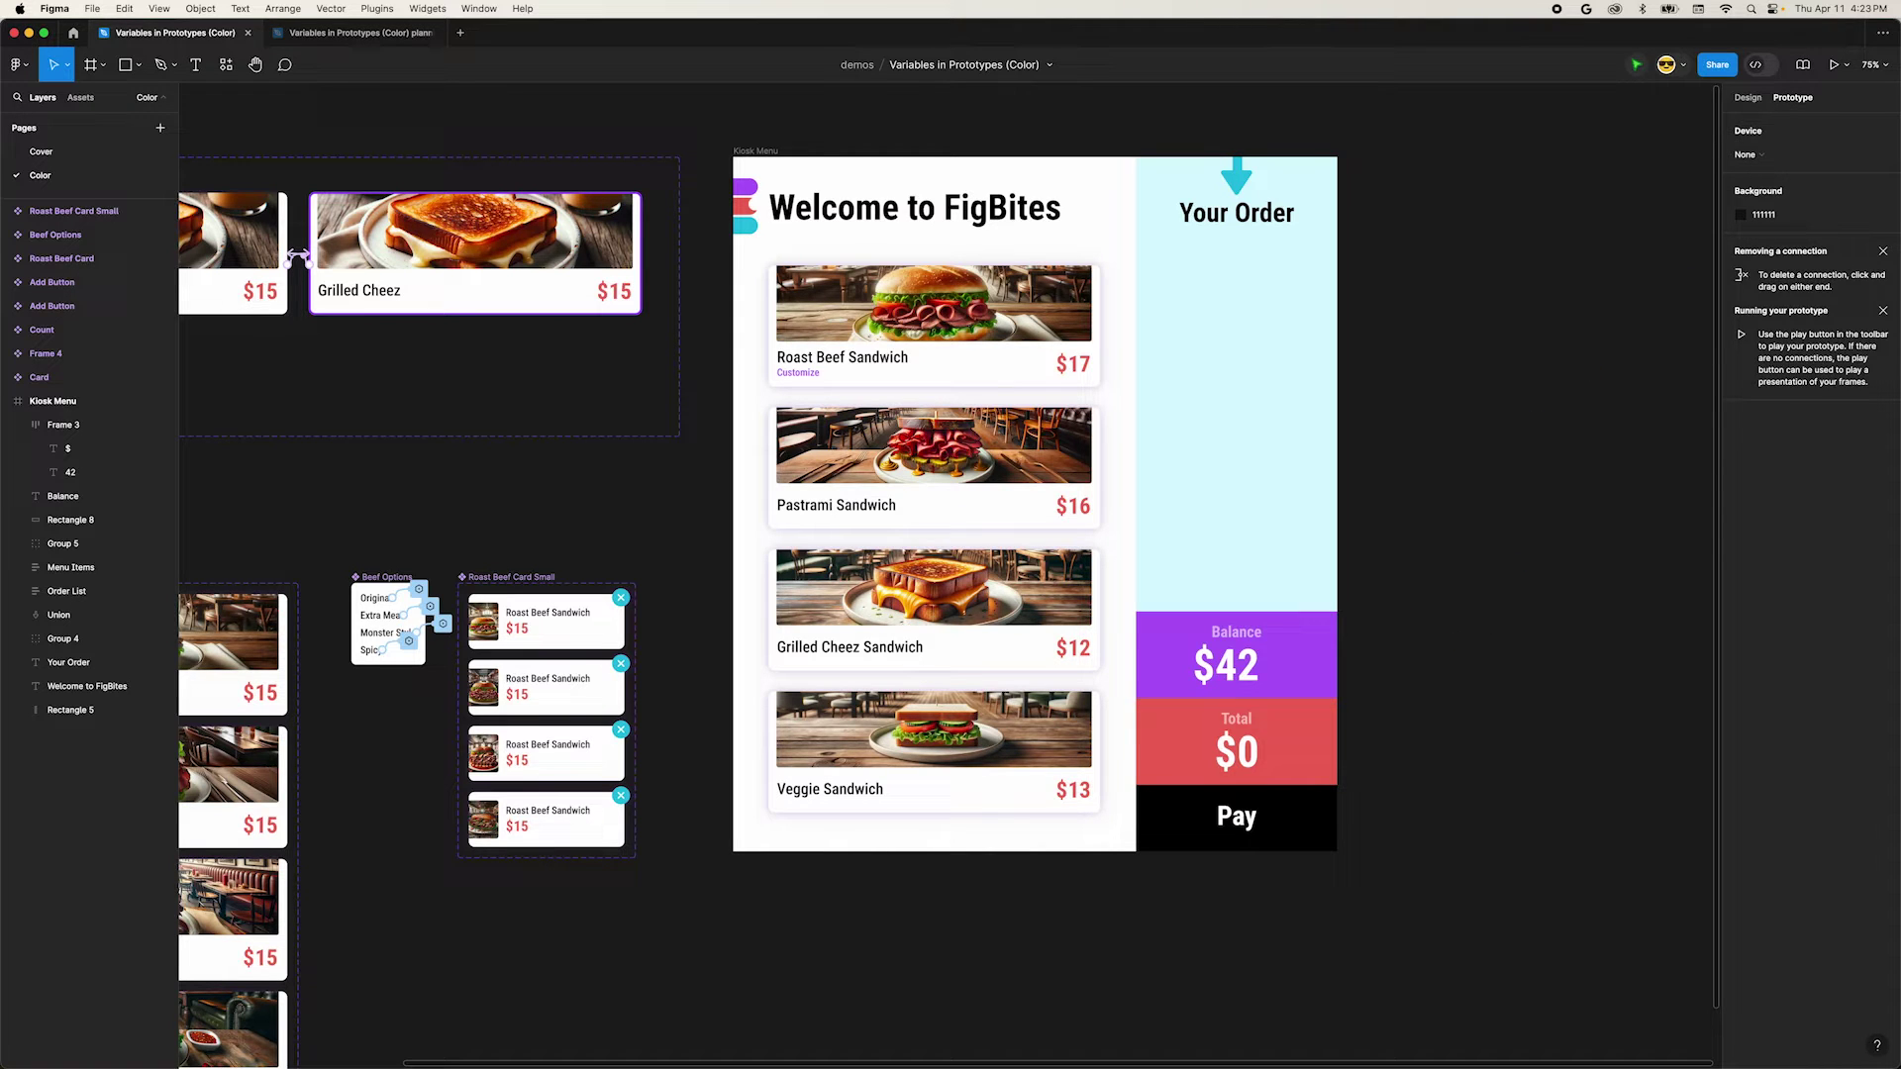
# Add a Set variable action to the Roast Beef card's click: giftcard-total = giftcard-total - beef.
pyautogui.doubleClick(965, 320)
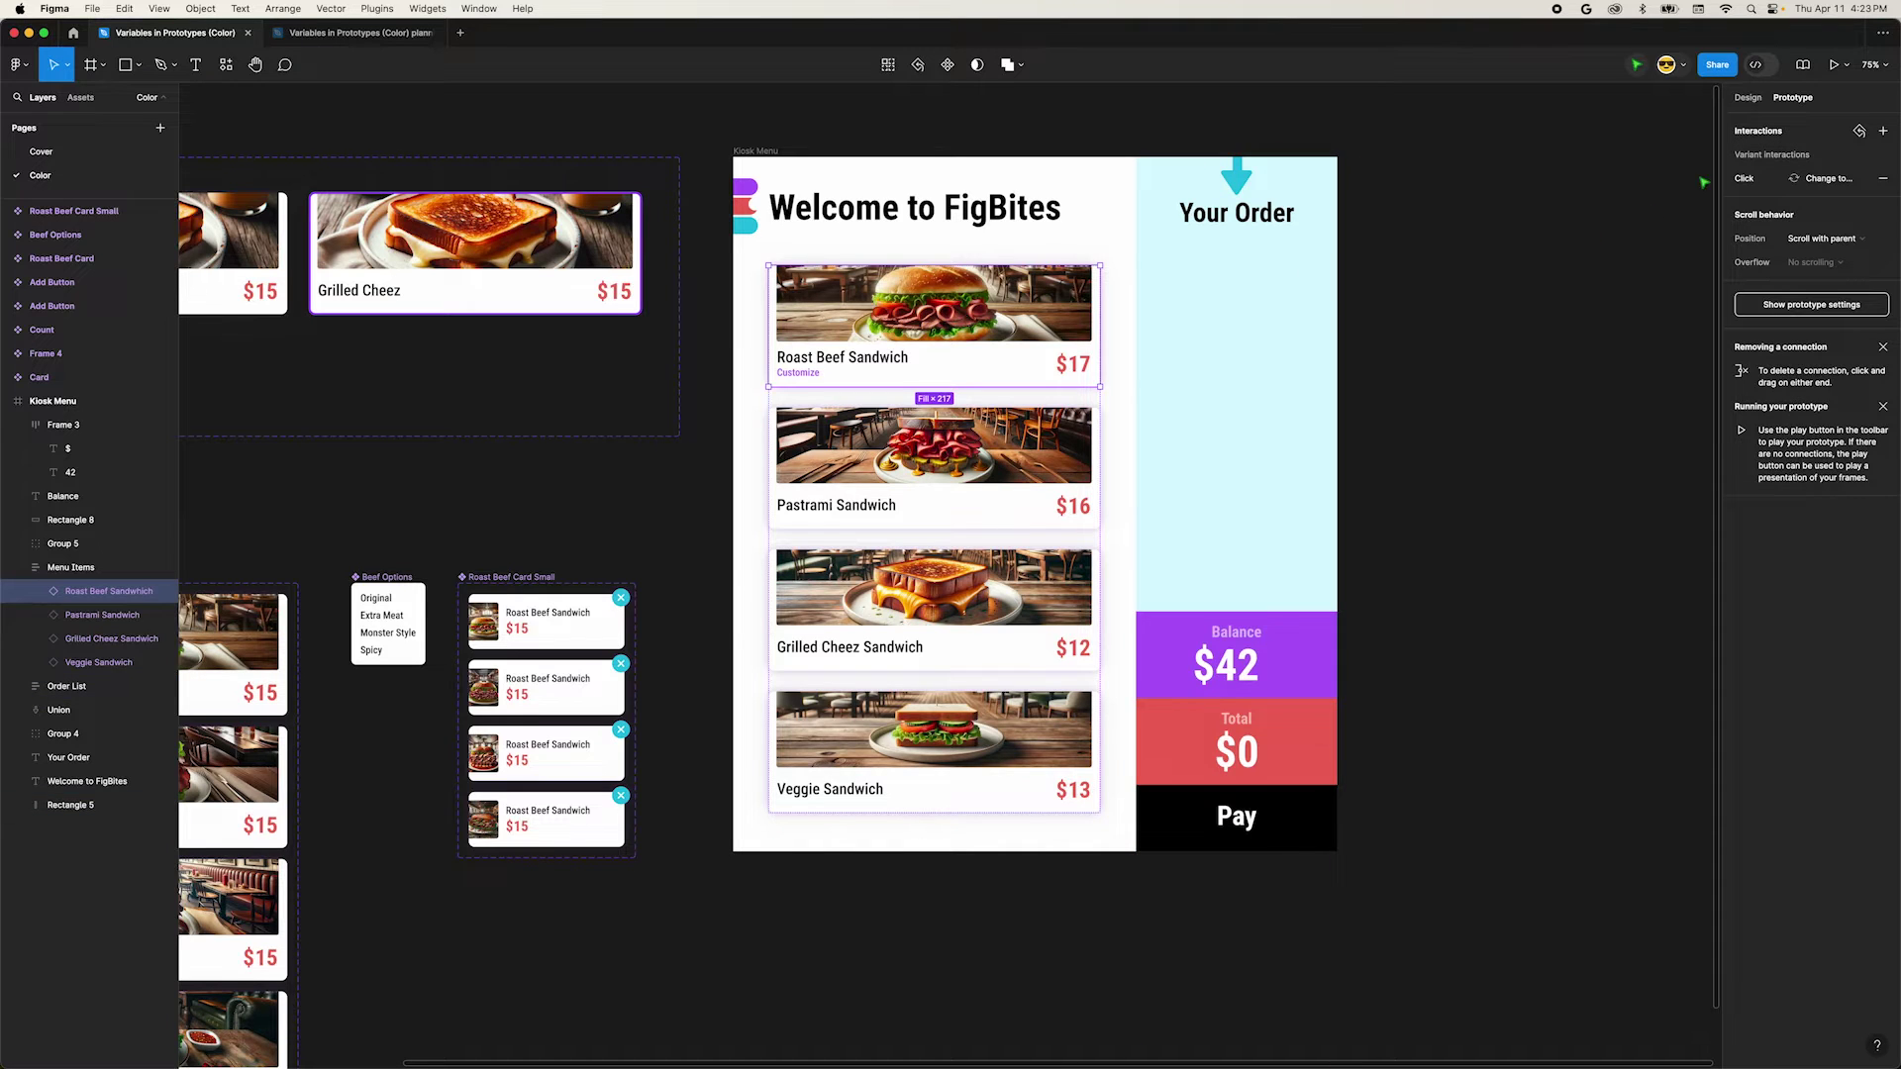
pyautogui.click(1748, 179)
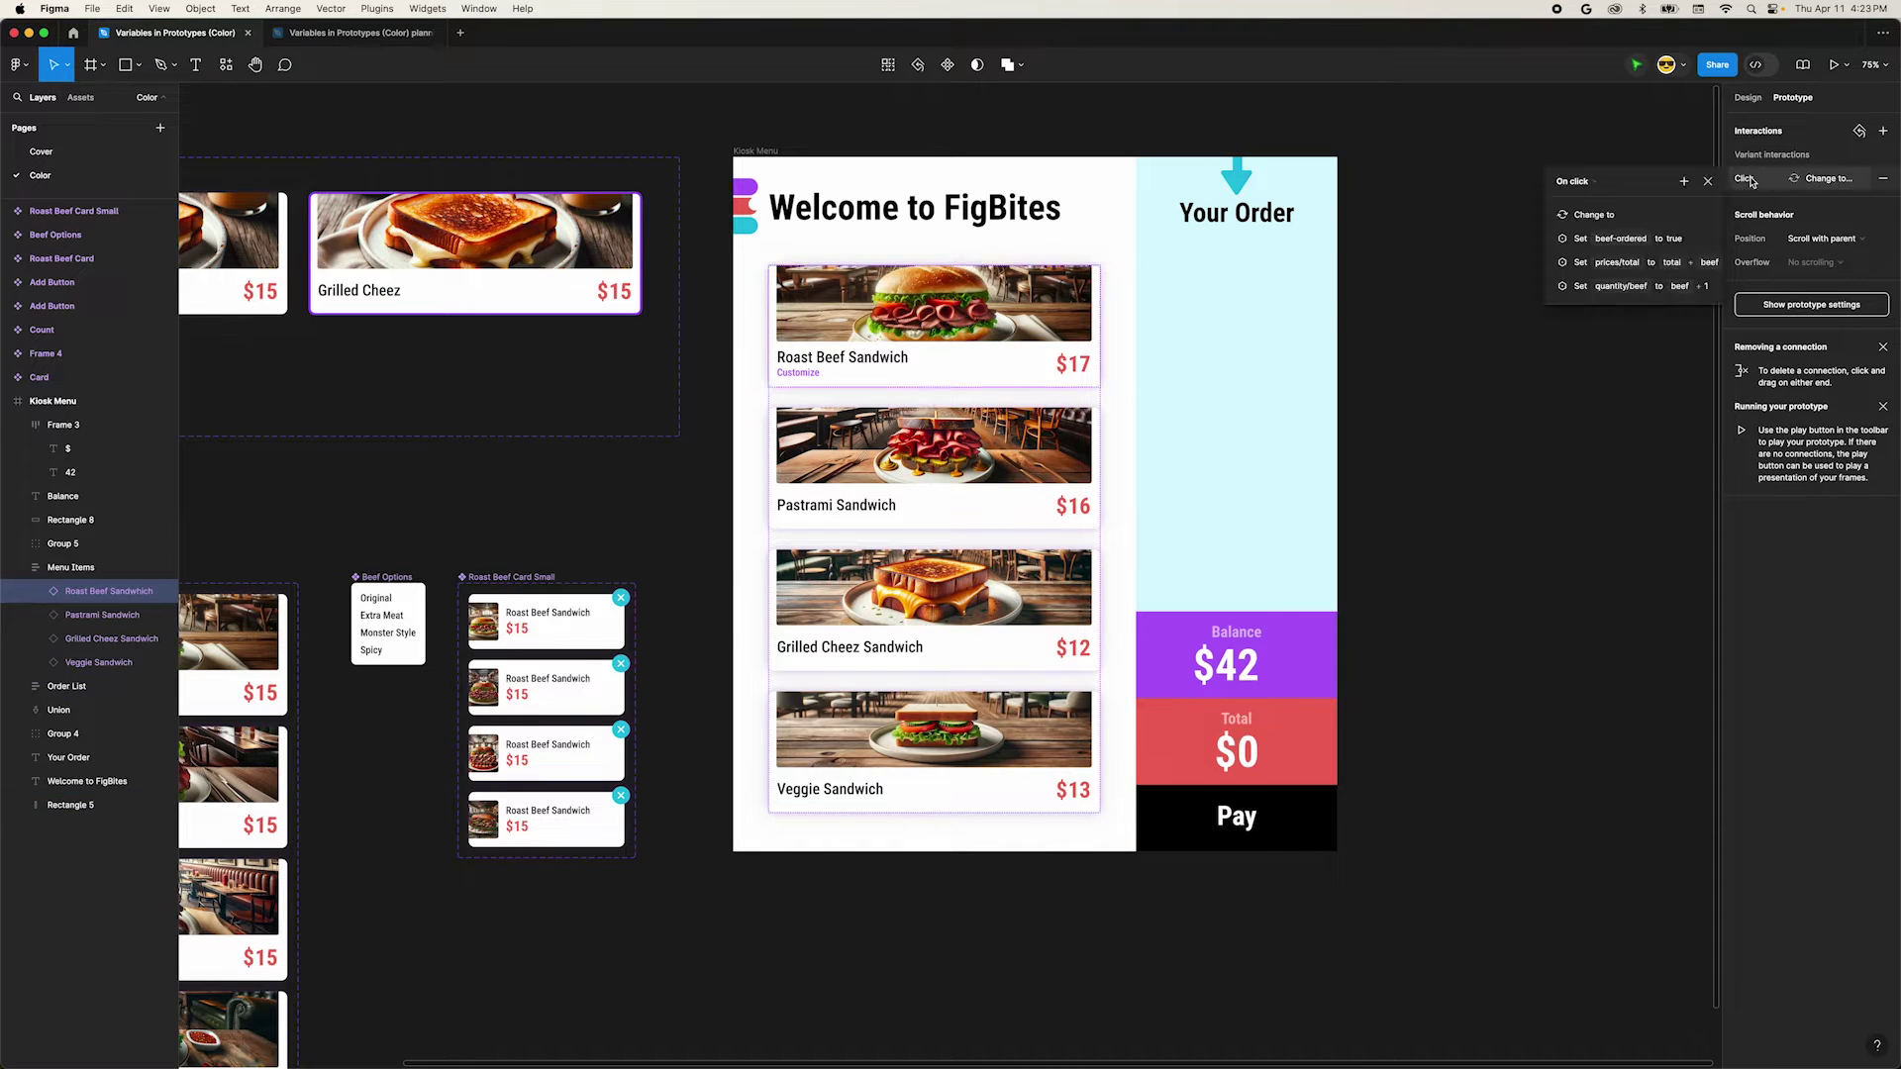
pyautogui.click(1685, 184)
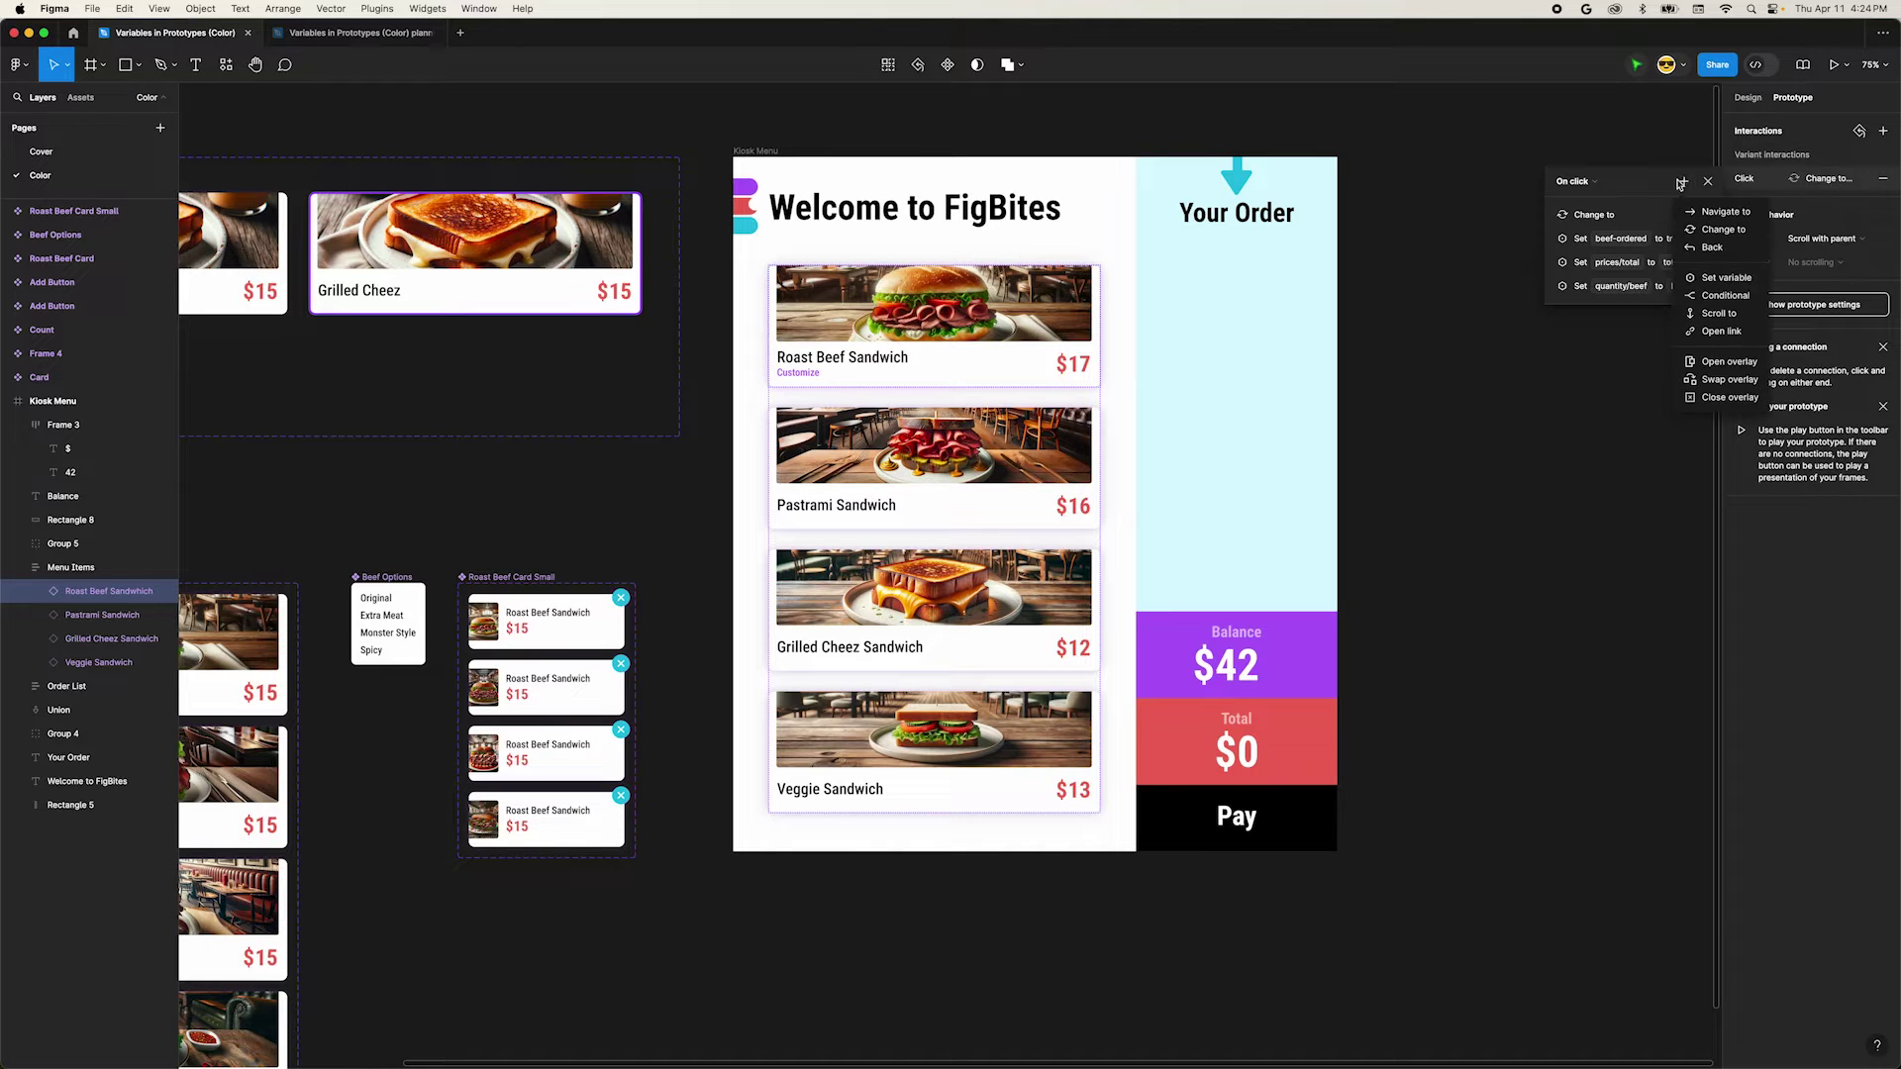
pyautogui.click(1708, 280)
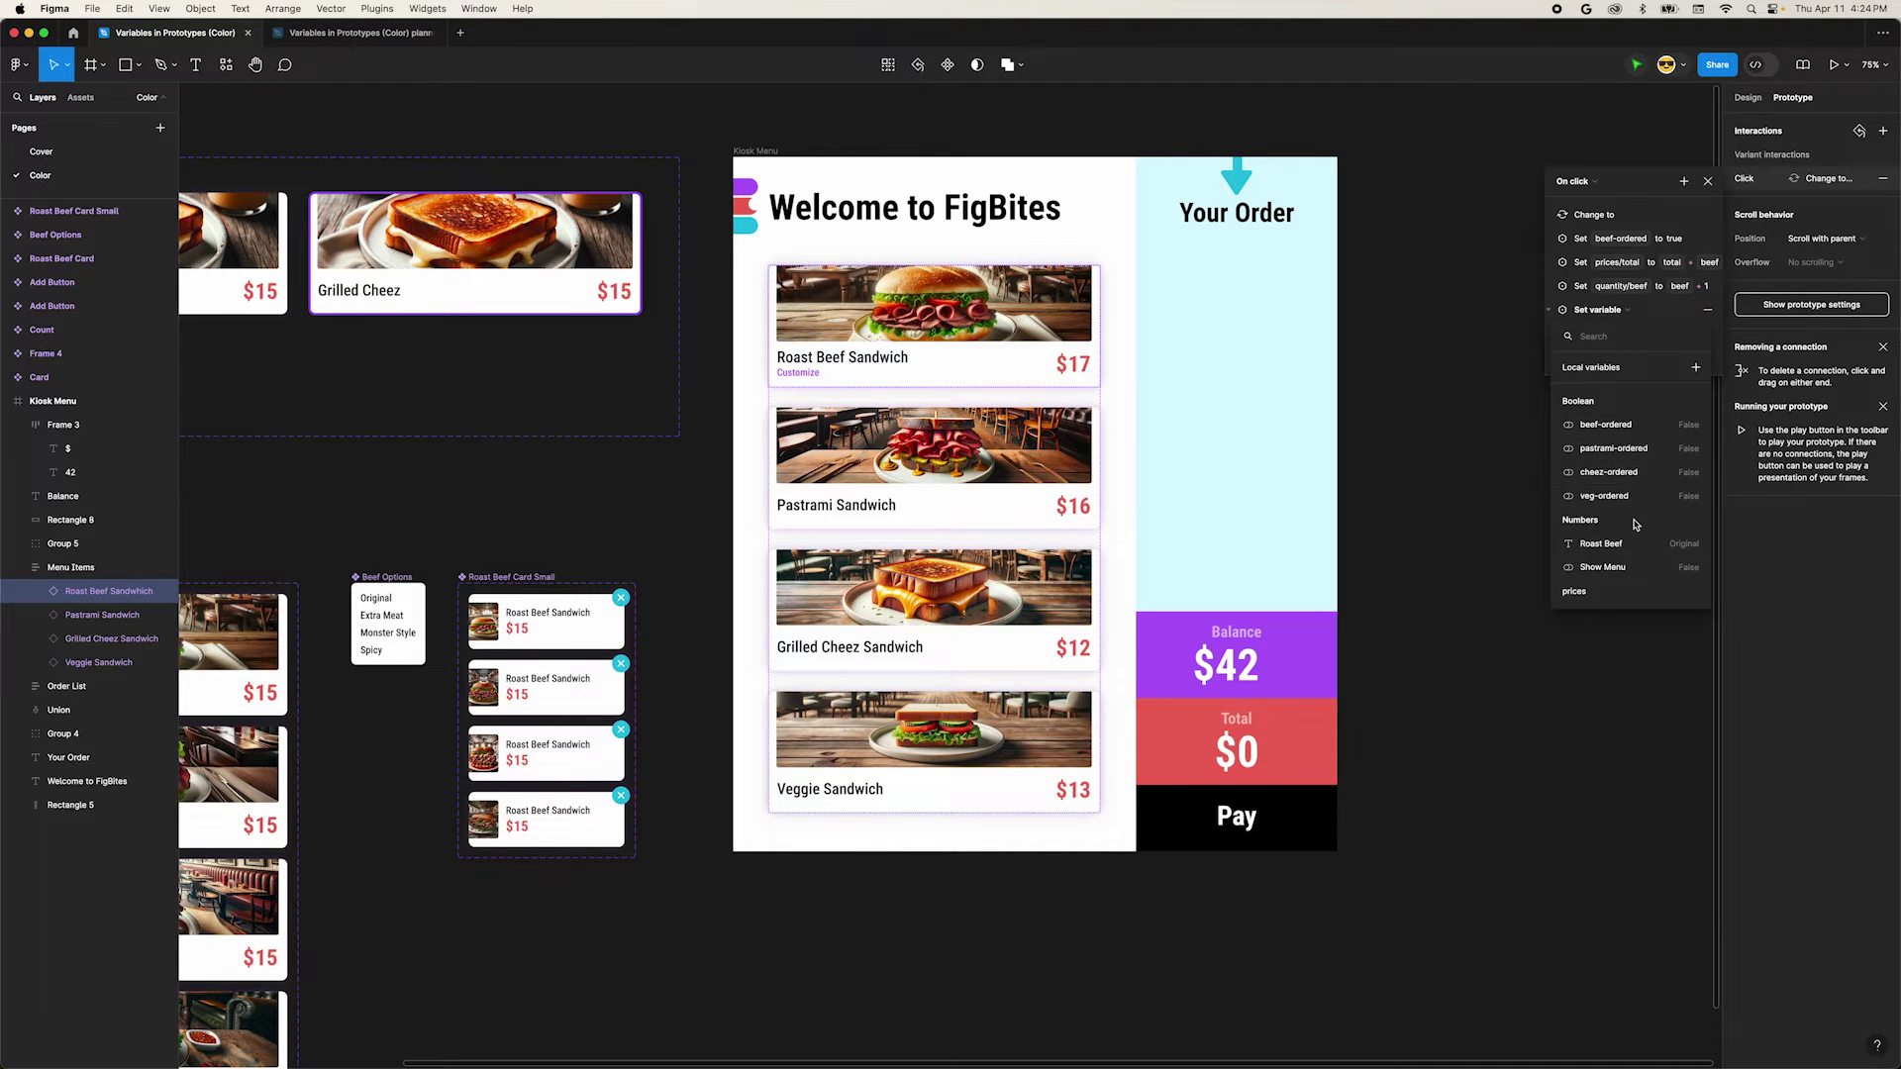
pyautogui.scroll(-5, 1634, 535)
pyautogui.click(1617, 593)
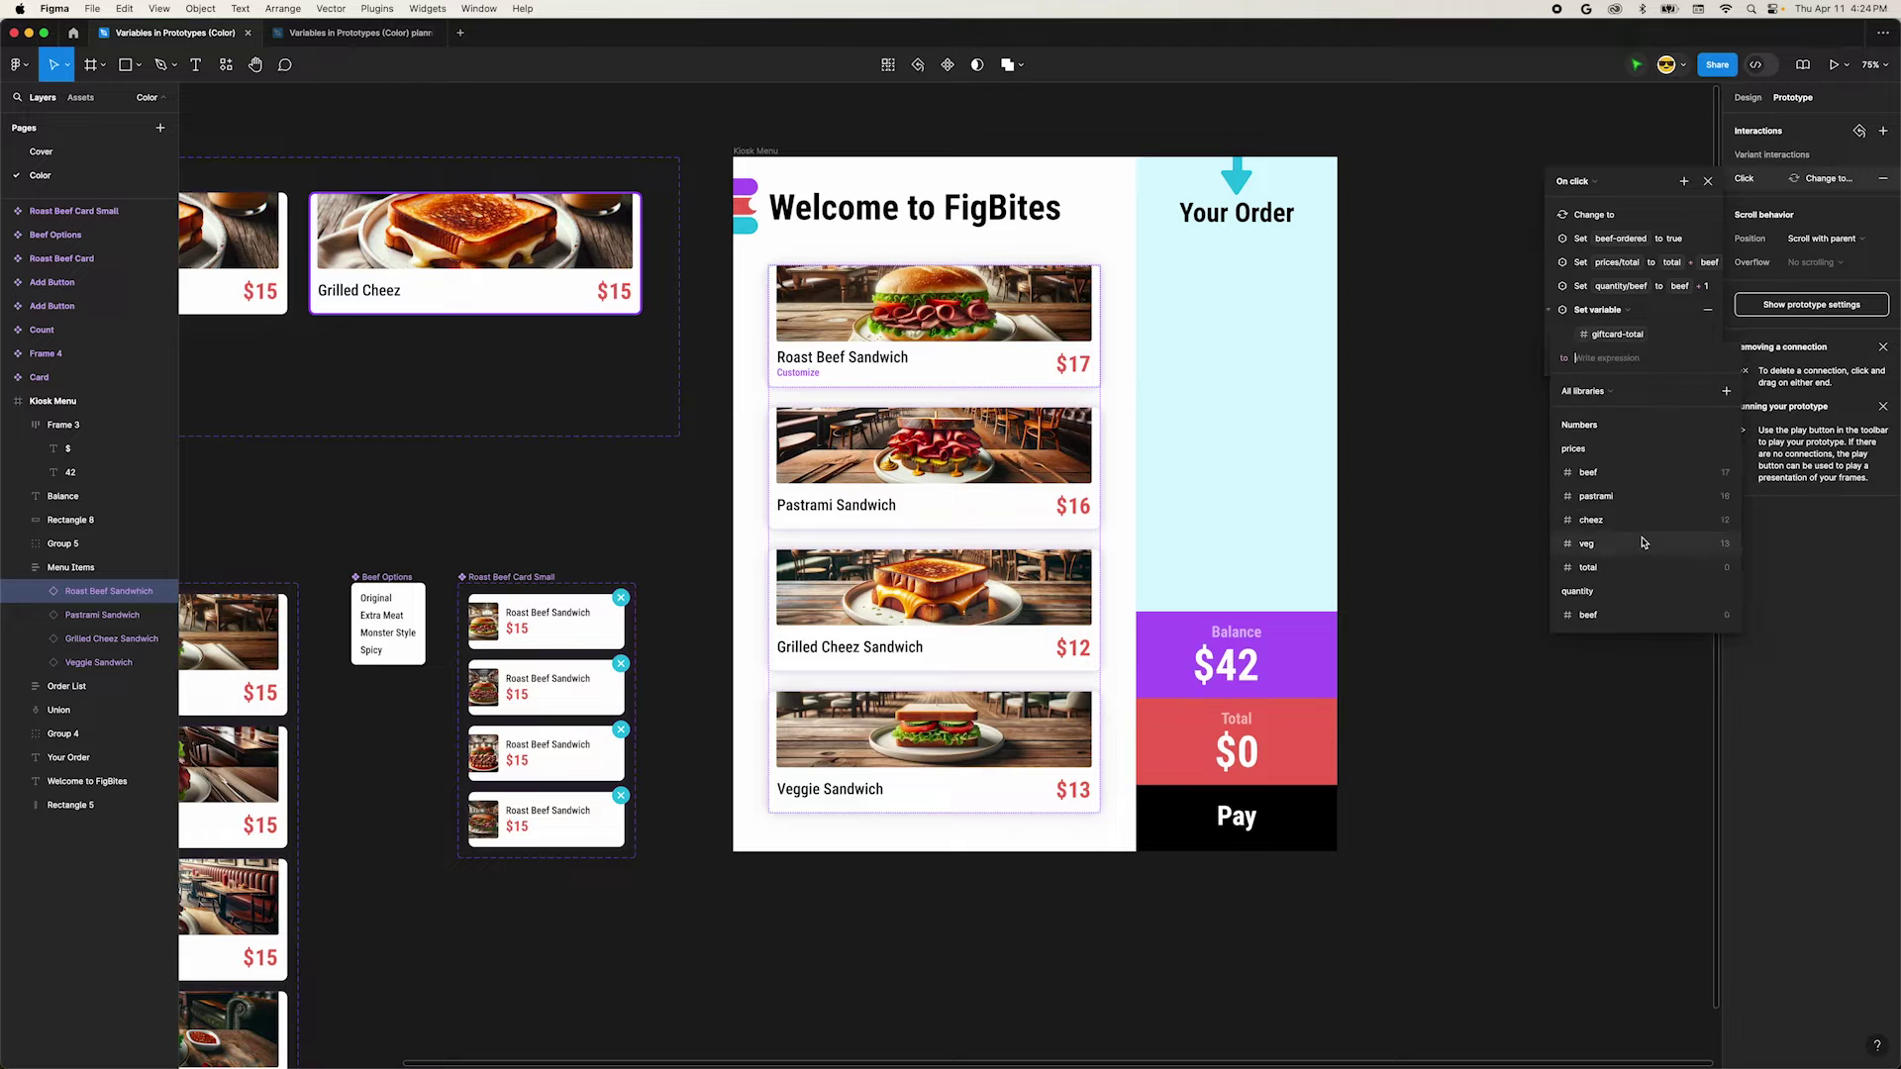
pyautogui.scroll(-4, 1624, 554)
pyautogui.click(1611, 614)
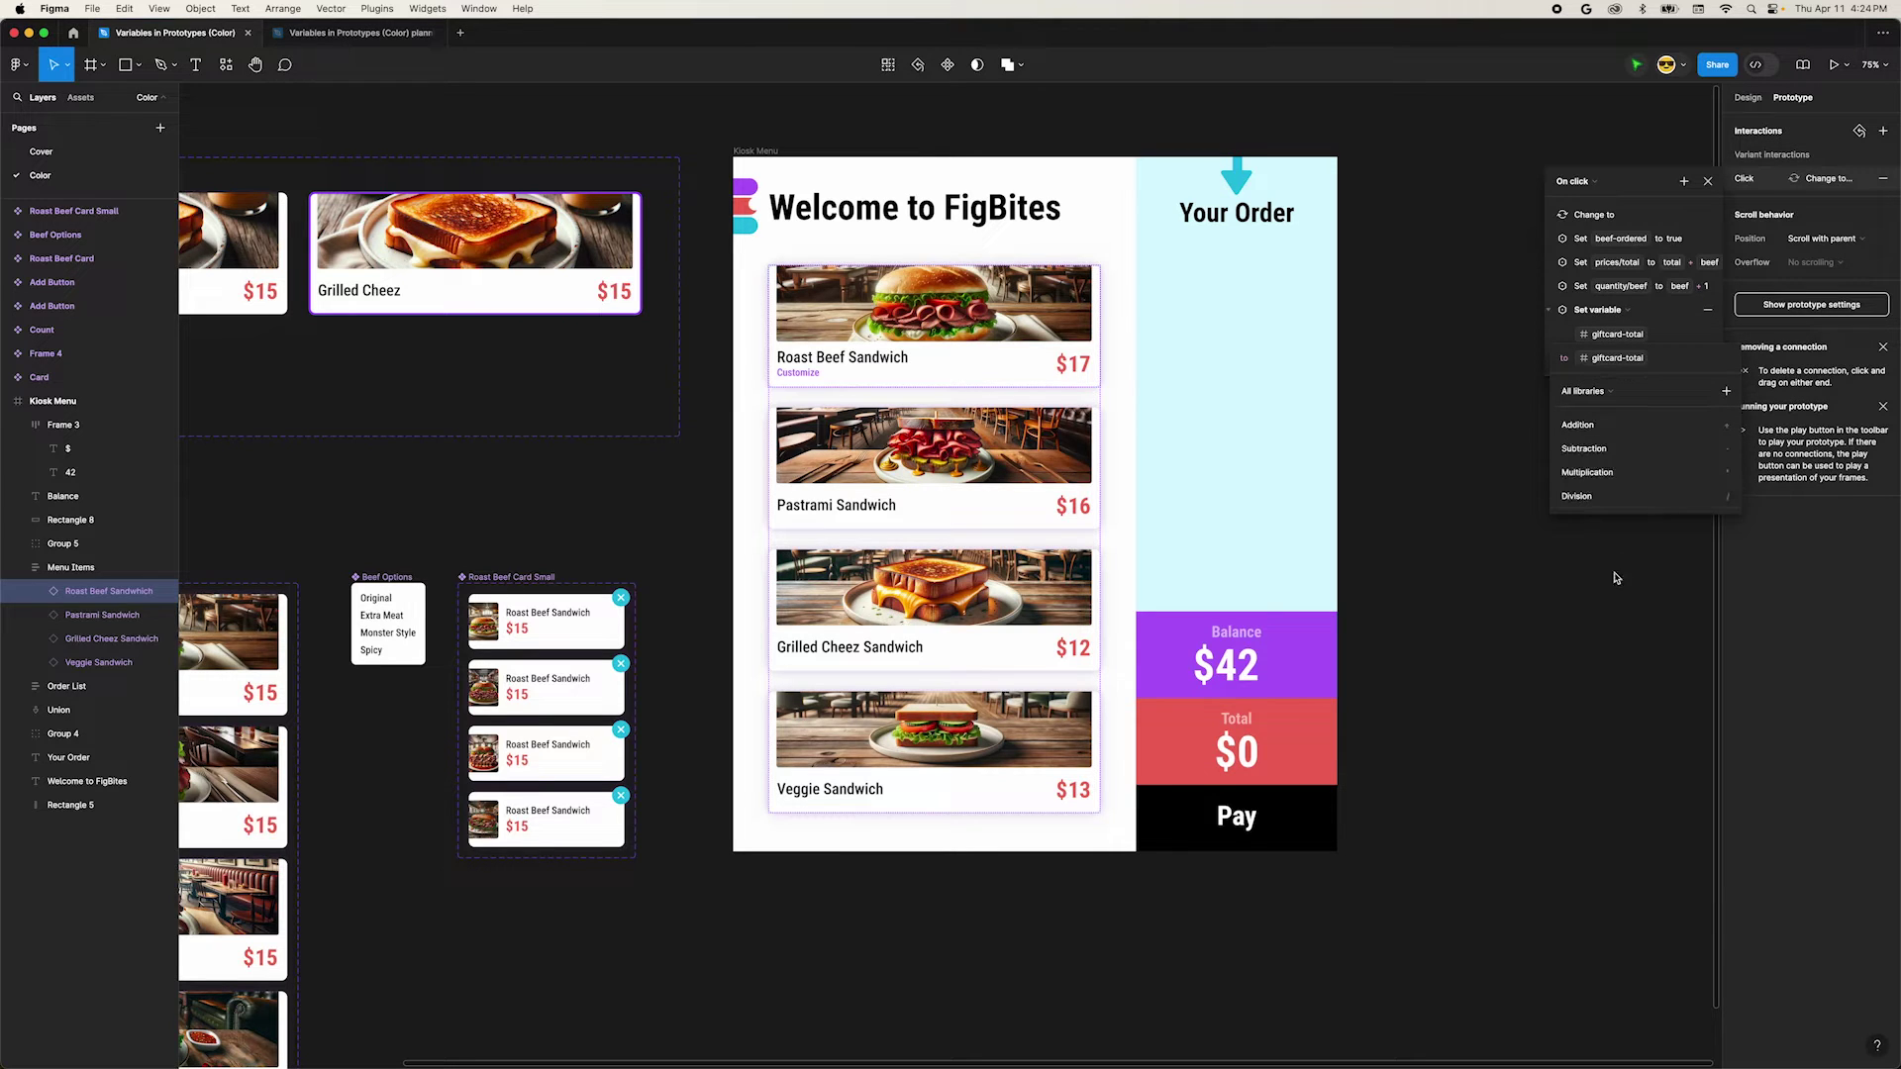
pyautogui.write('- beef')
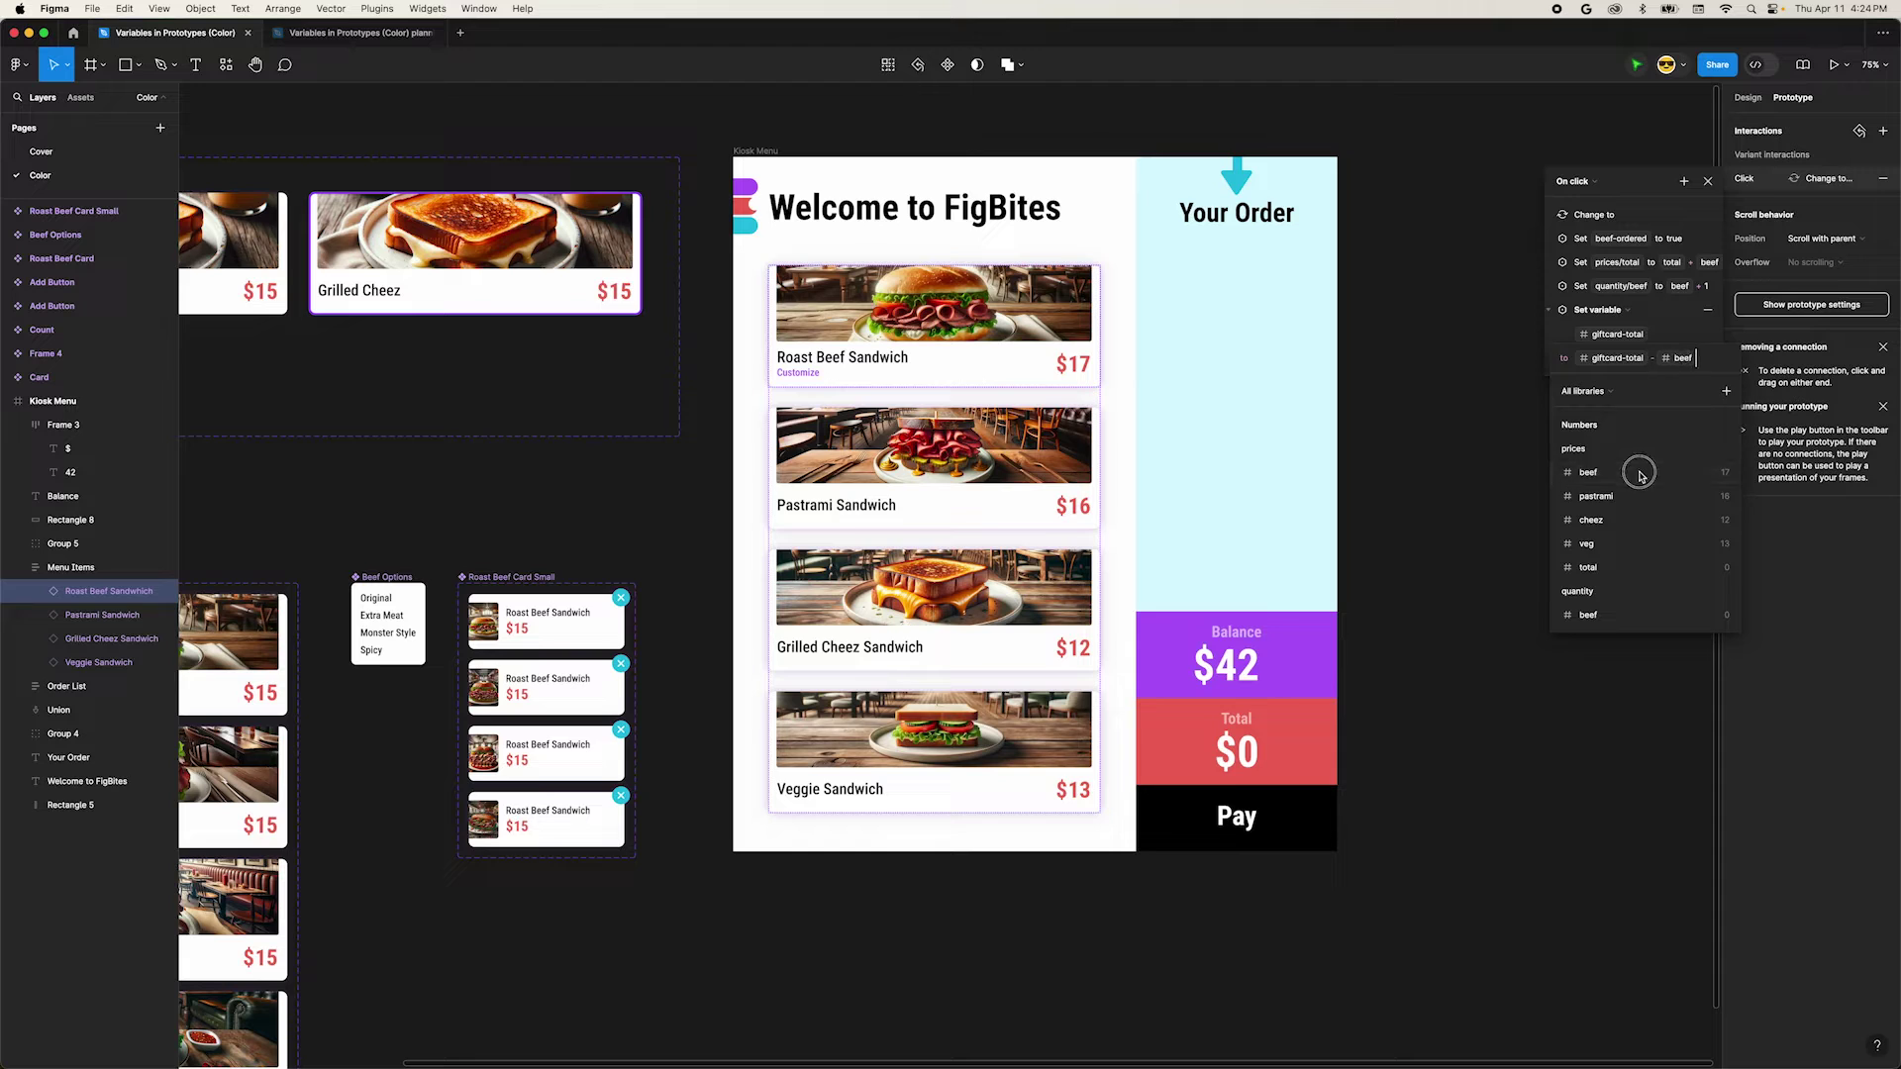
pyautogui.click(1588, 473)
pyautogui.press('Return')
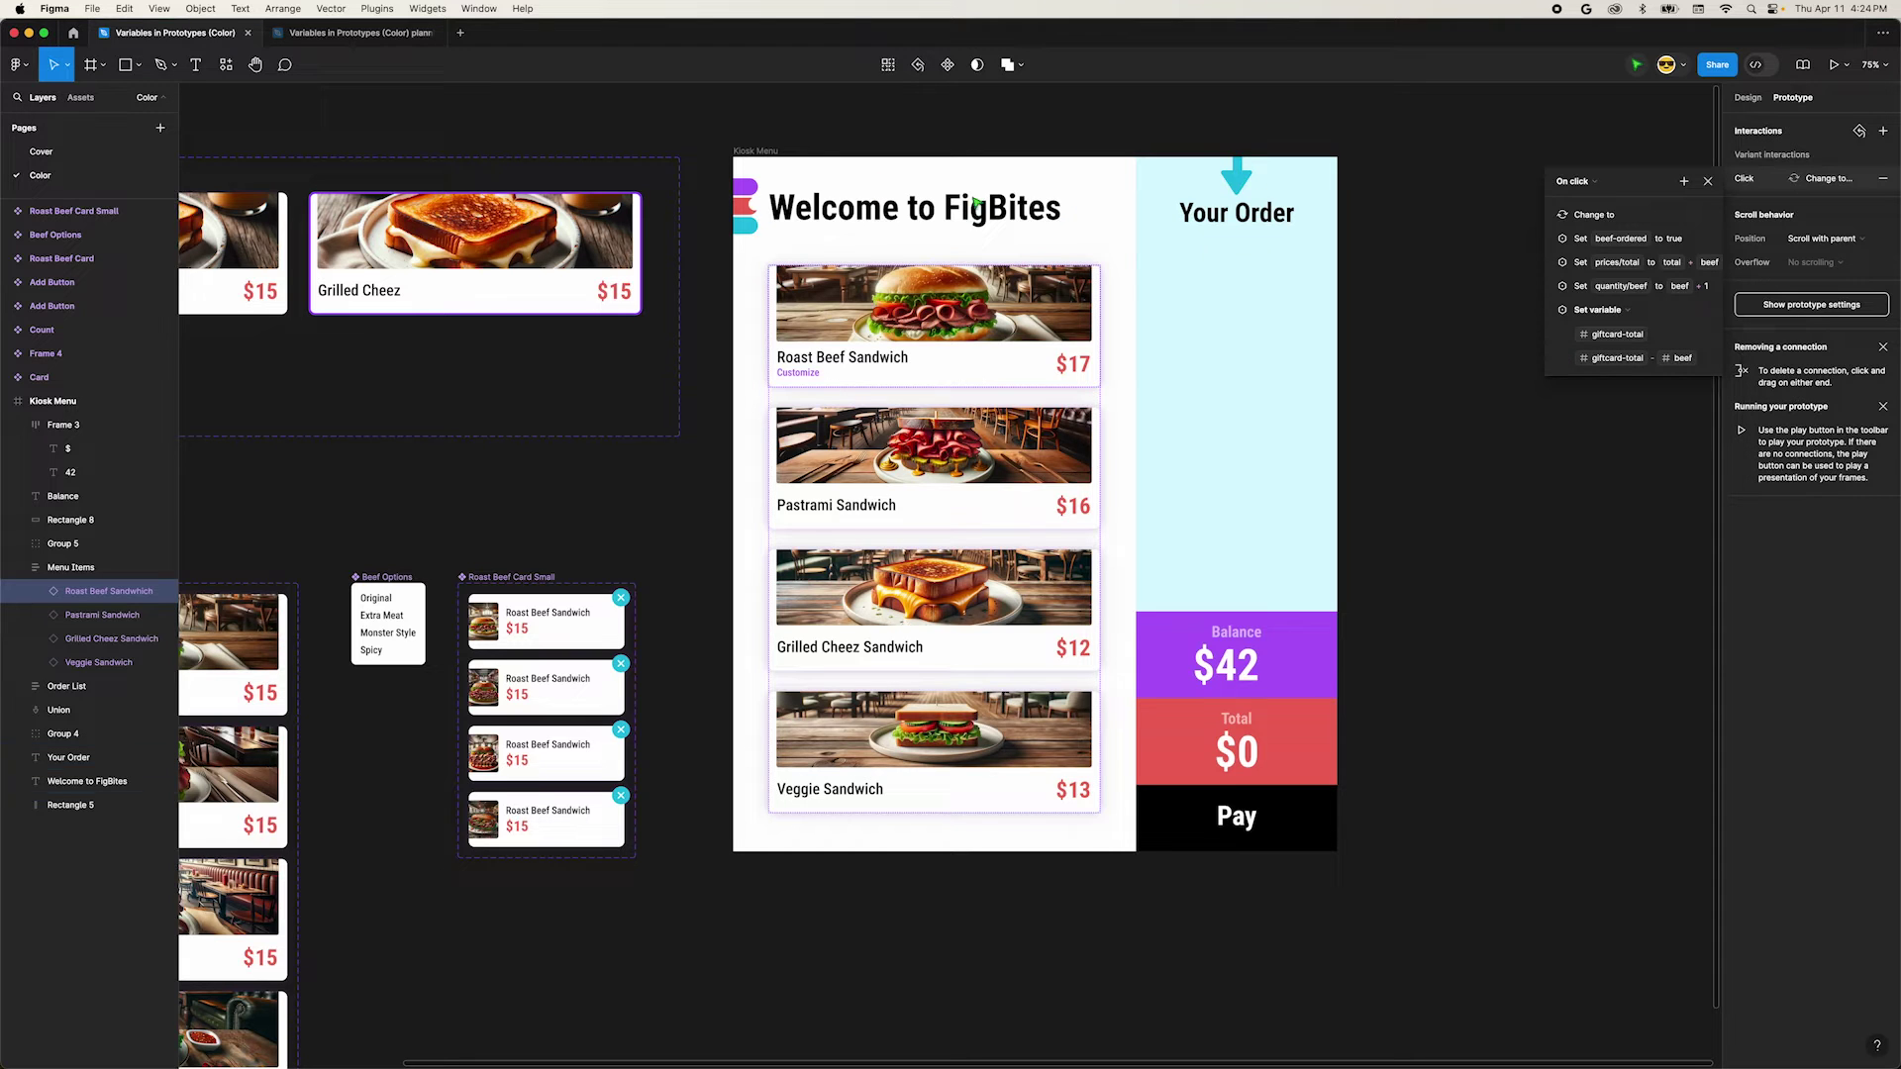
# Preview the Kiosk Menu frame and order five Roast Beef Sandwiches, taking Balance to $-43.
pyautogui.click(758, 151)
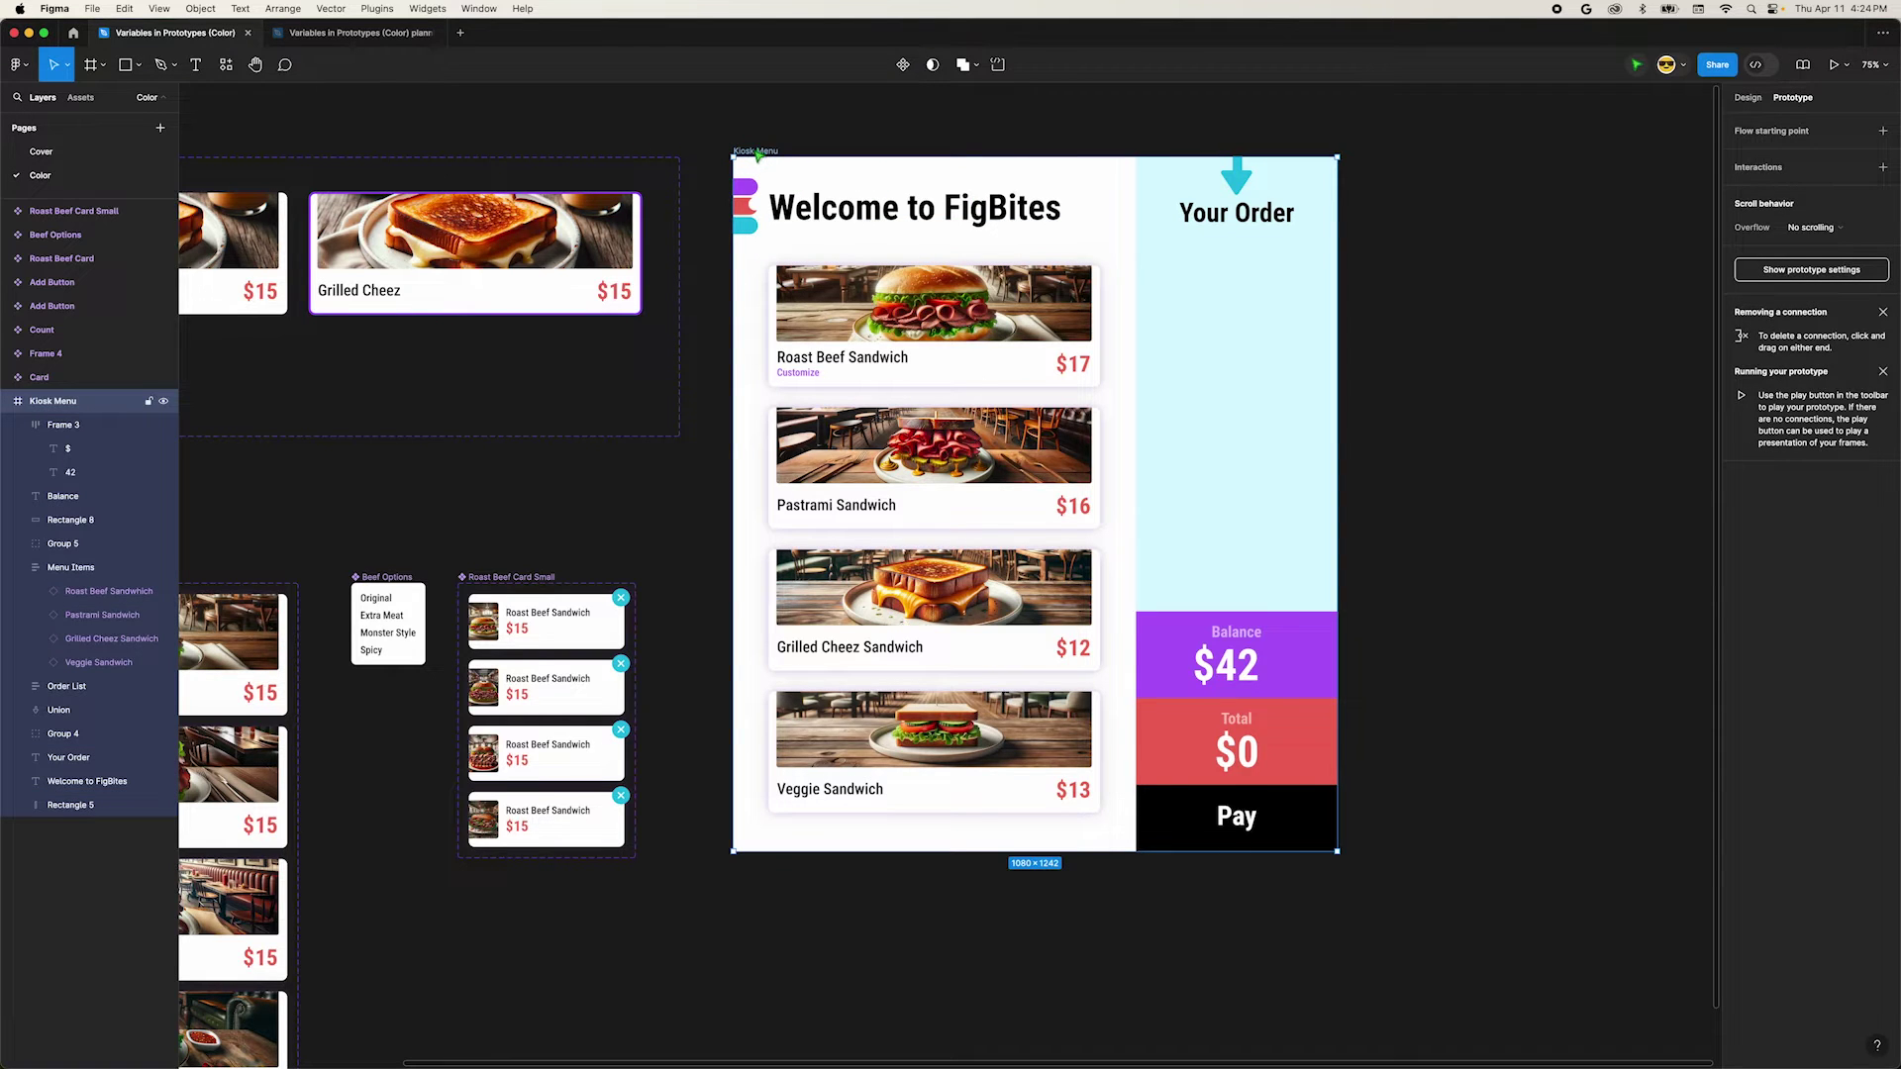
pyautogui.hotkey('shift', 'space')
pyautogui.click(498, 356)
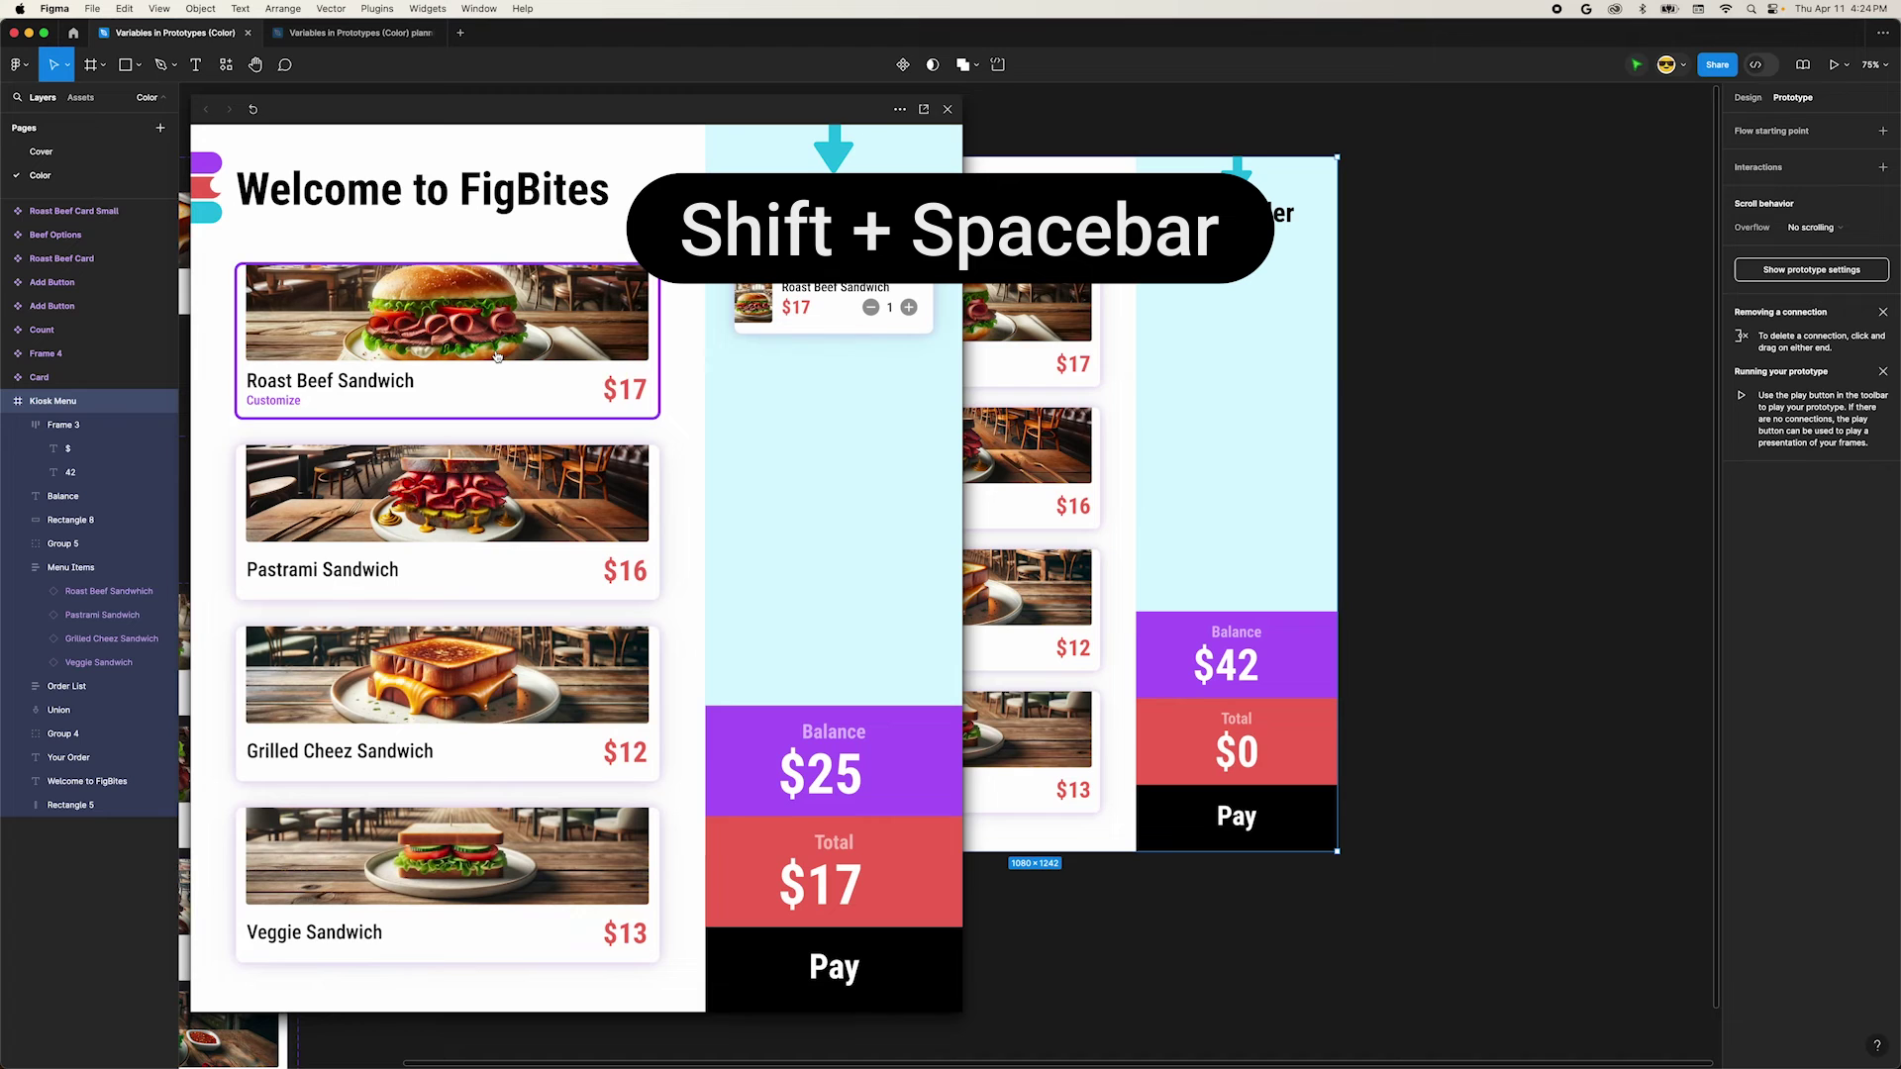
pyautogui.click(498, 357)
pyautogui.click(498, 356)
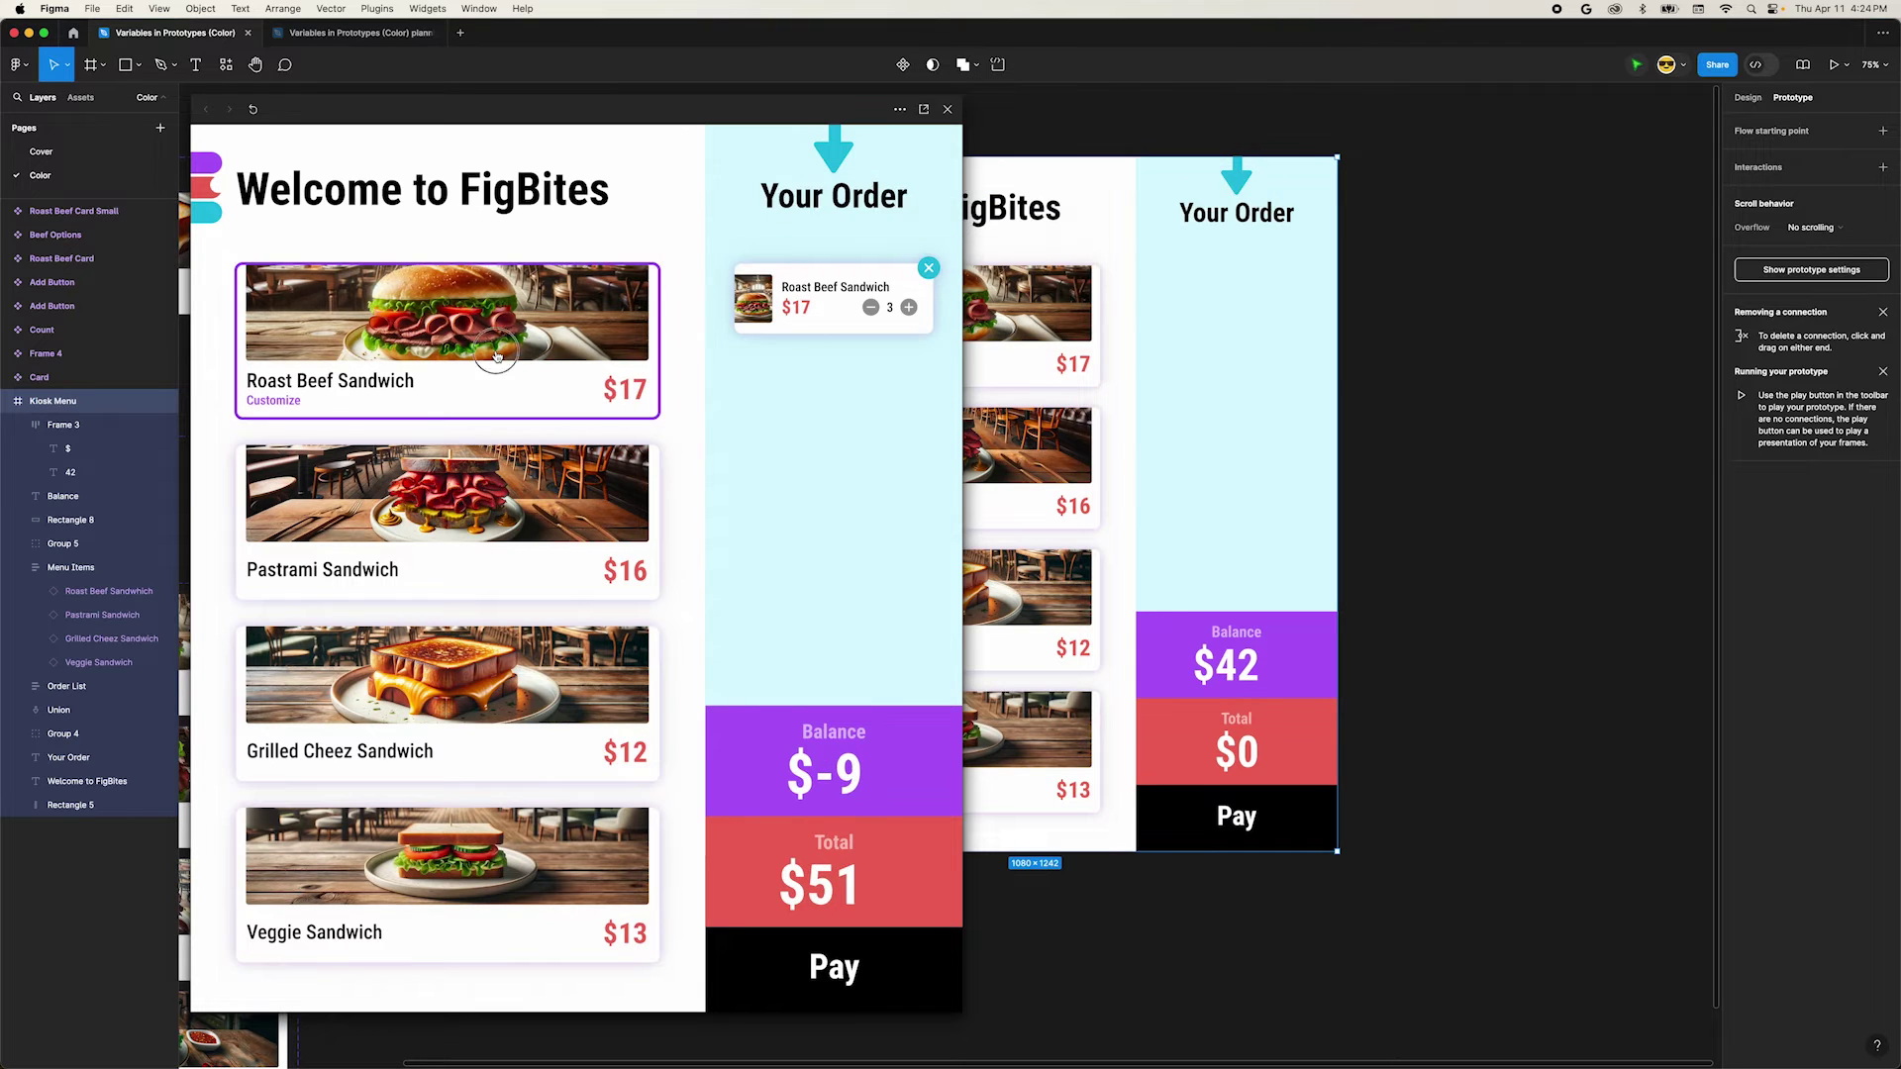
pyautogui.click(498, 357)
pyautogui.click(499, 357)
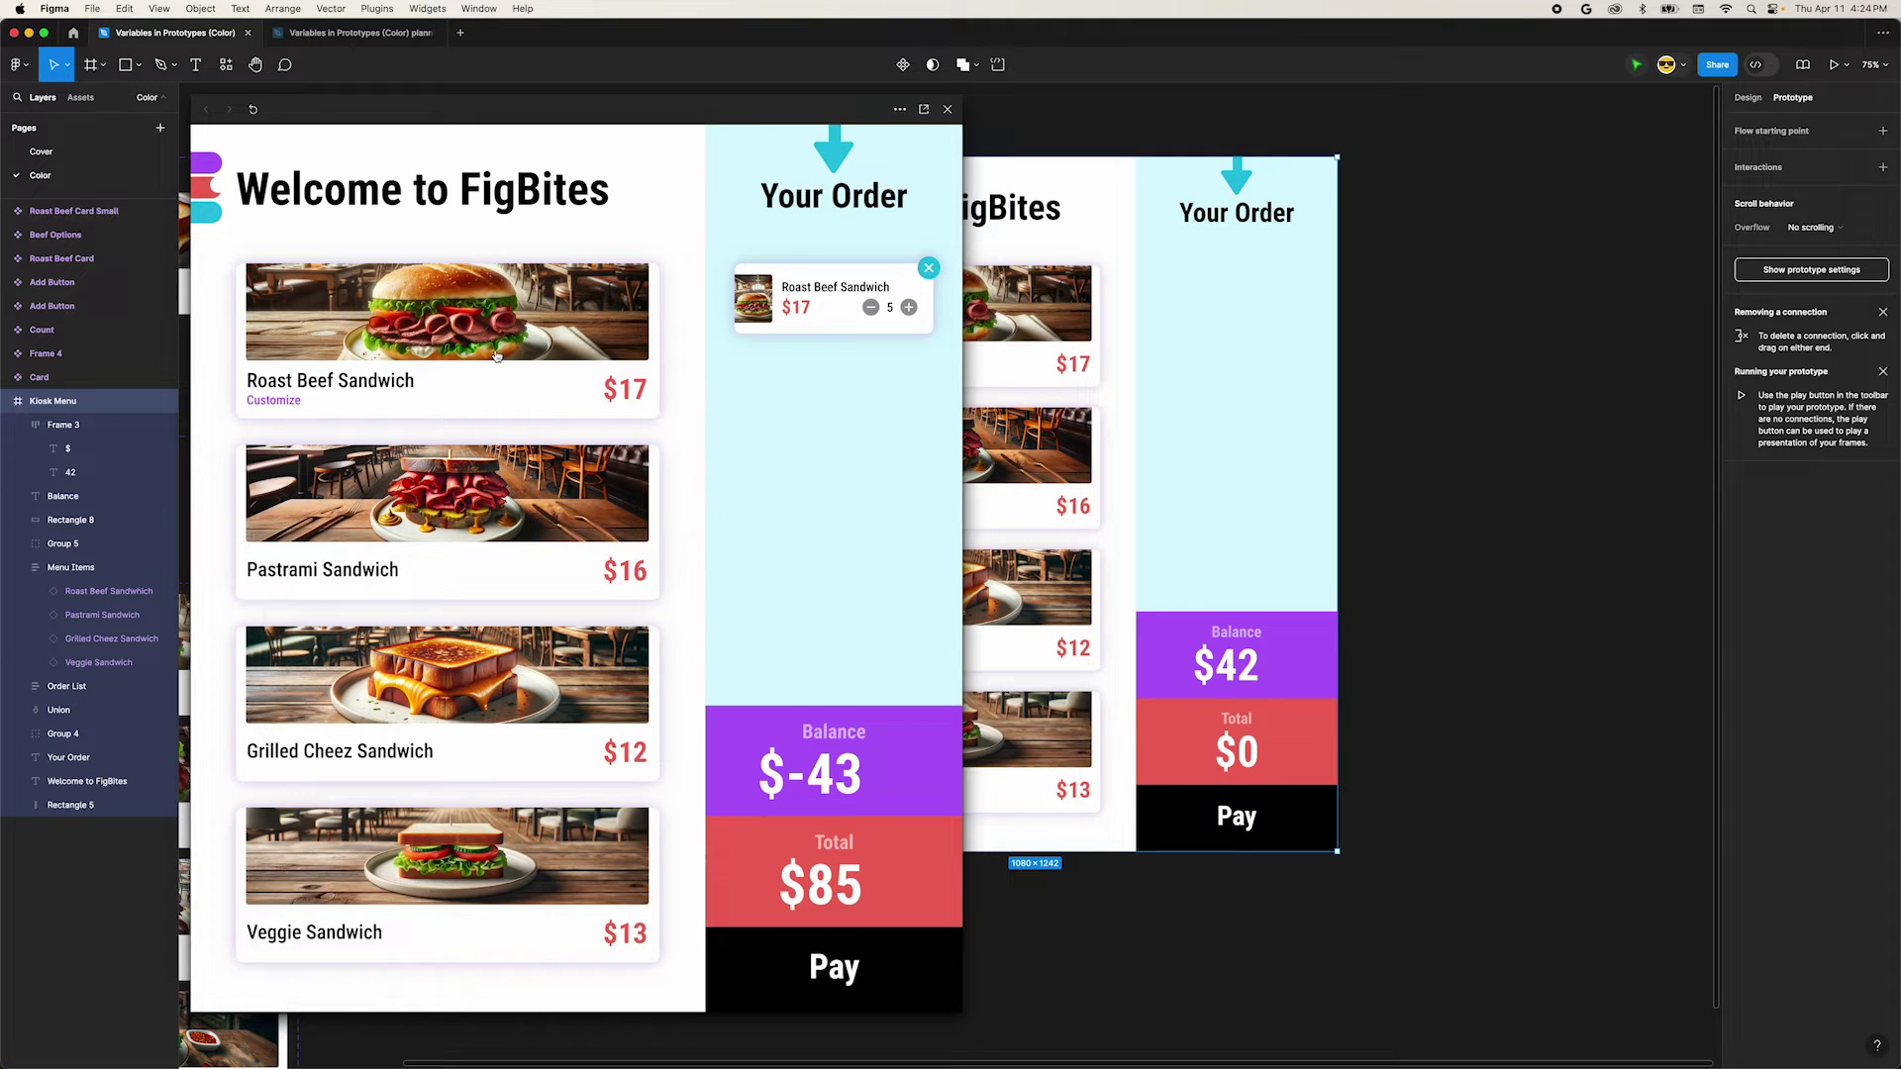
# Create two number variables, final-cost and giftcard-balance, in the Gift Card collection.
pyautogui.click(948, 110)
pyautogui.click(1742, 197)
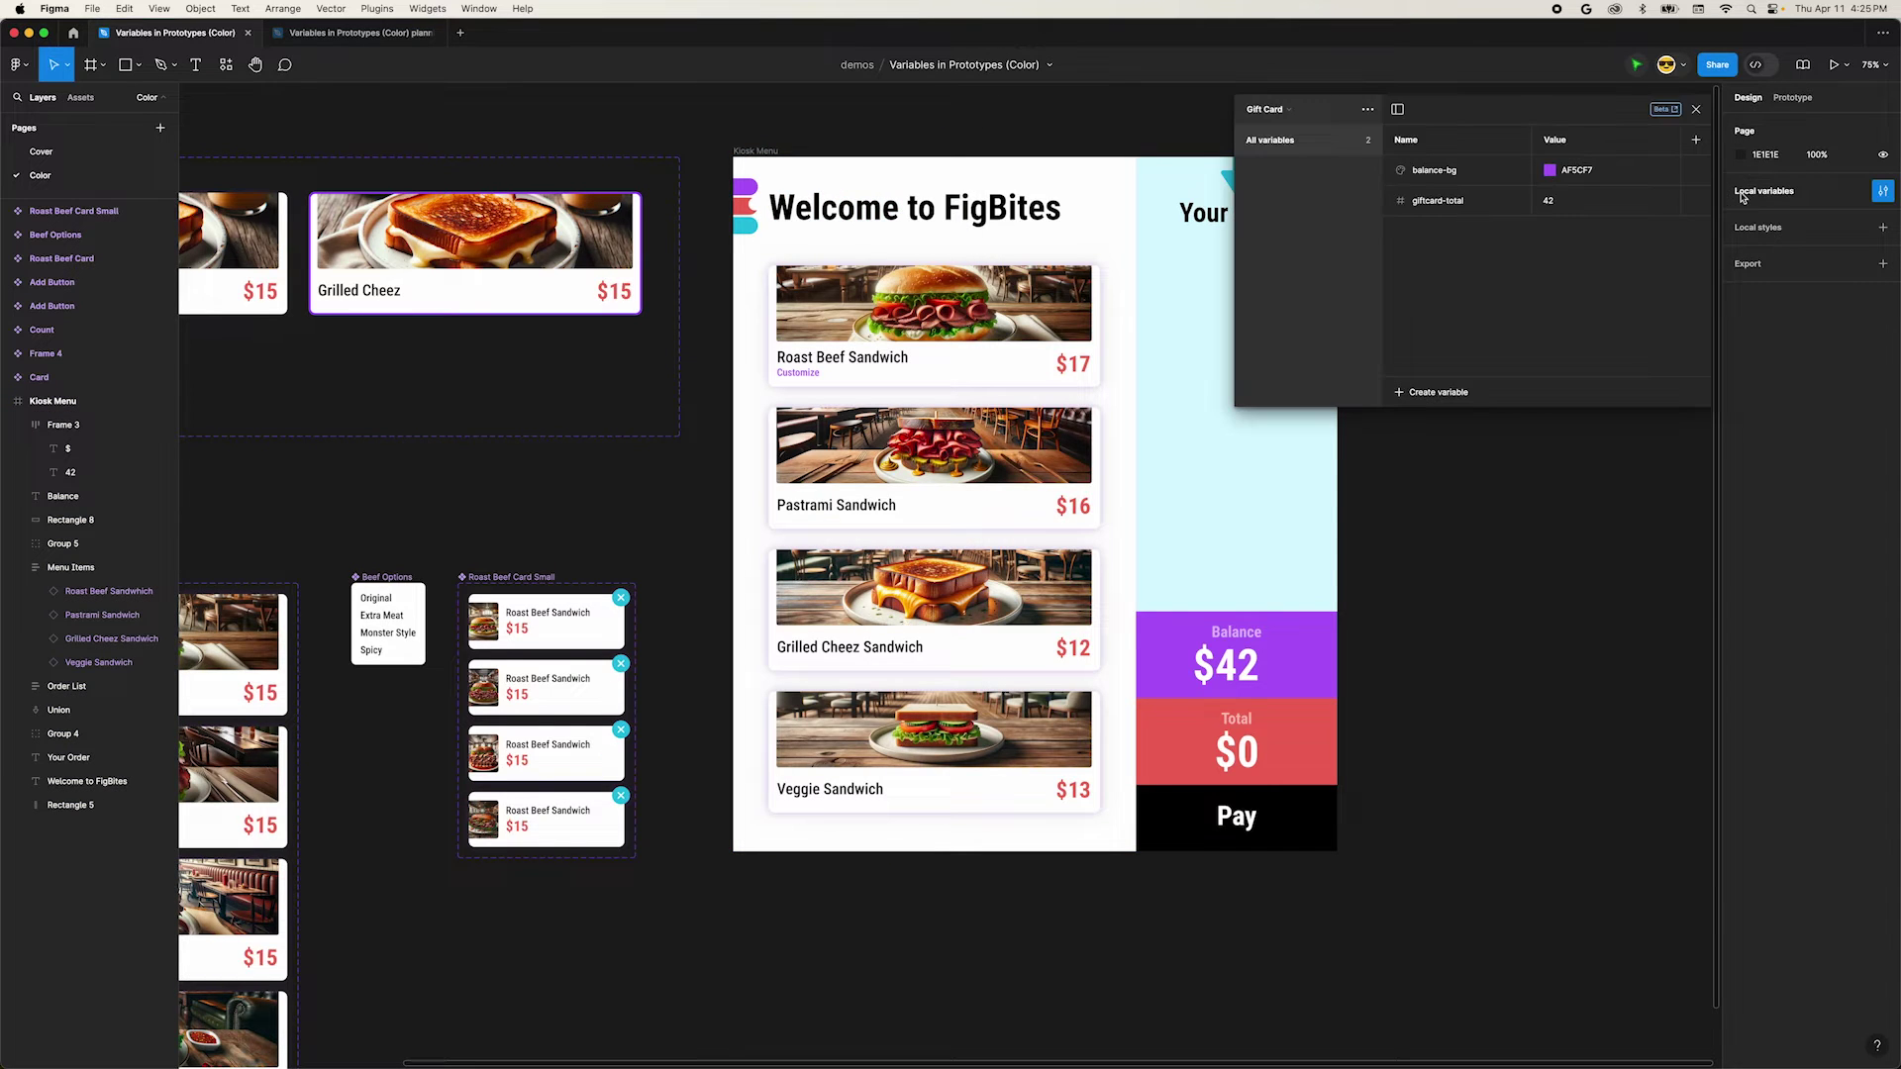
pyautogui.click(1436, 393)
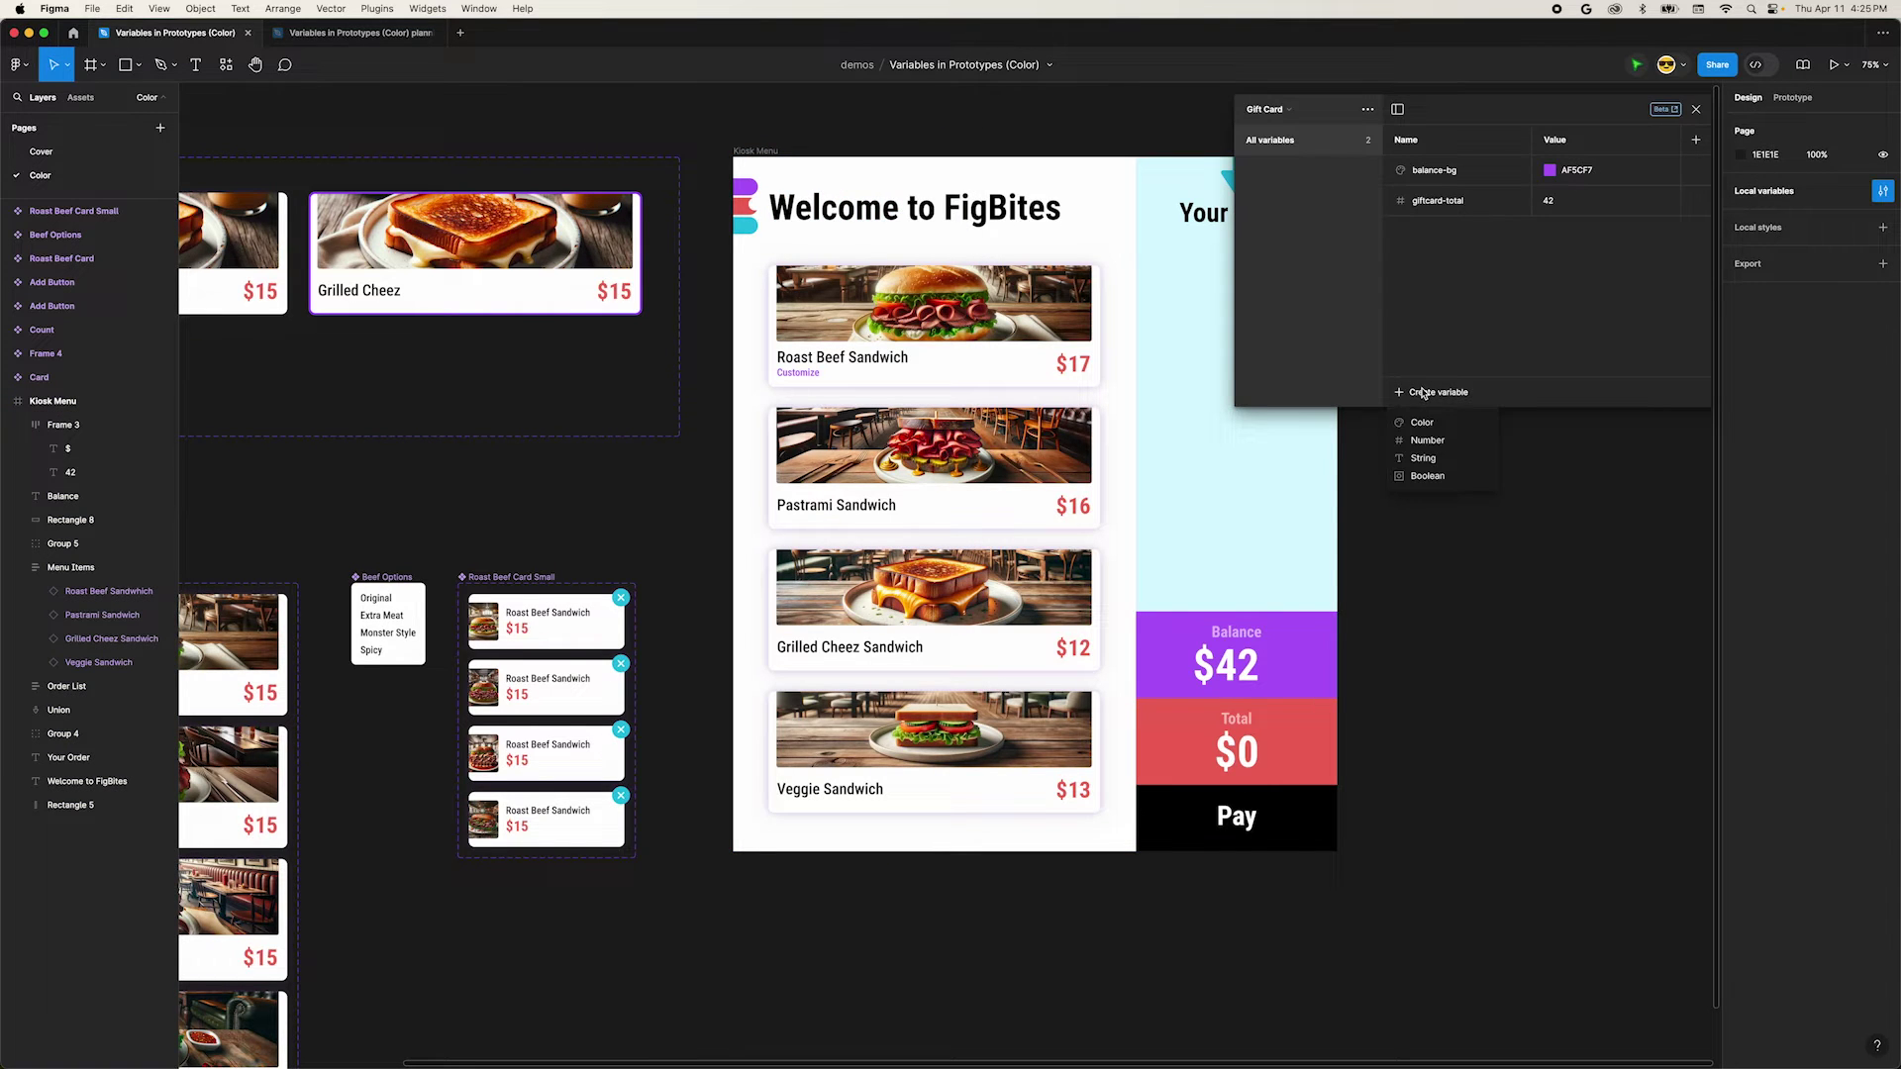
pyautogui.click(1426, 440)
pyautogui.write('final-cost')
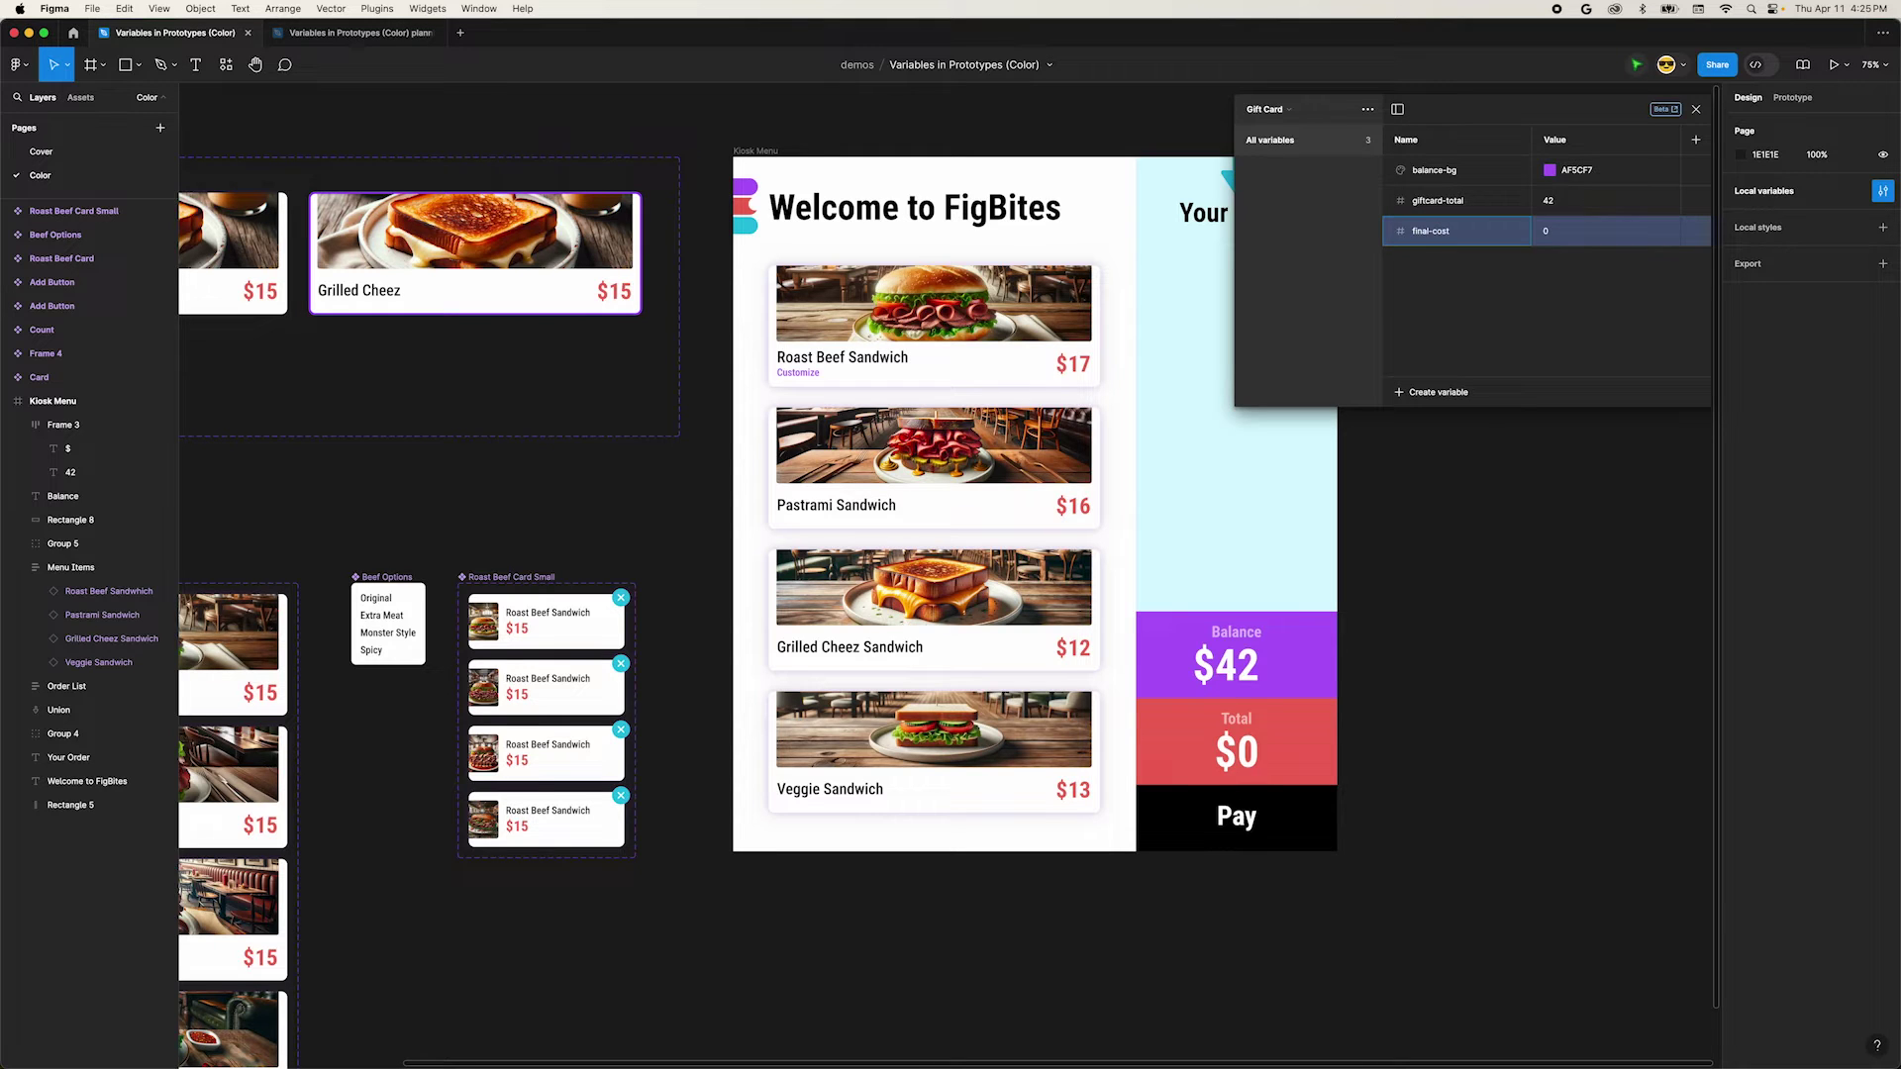
pyautogui.click(1435, 393)
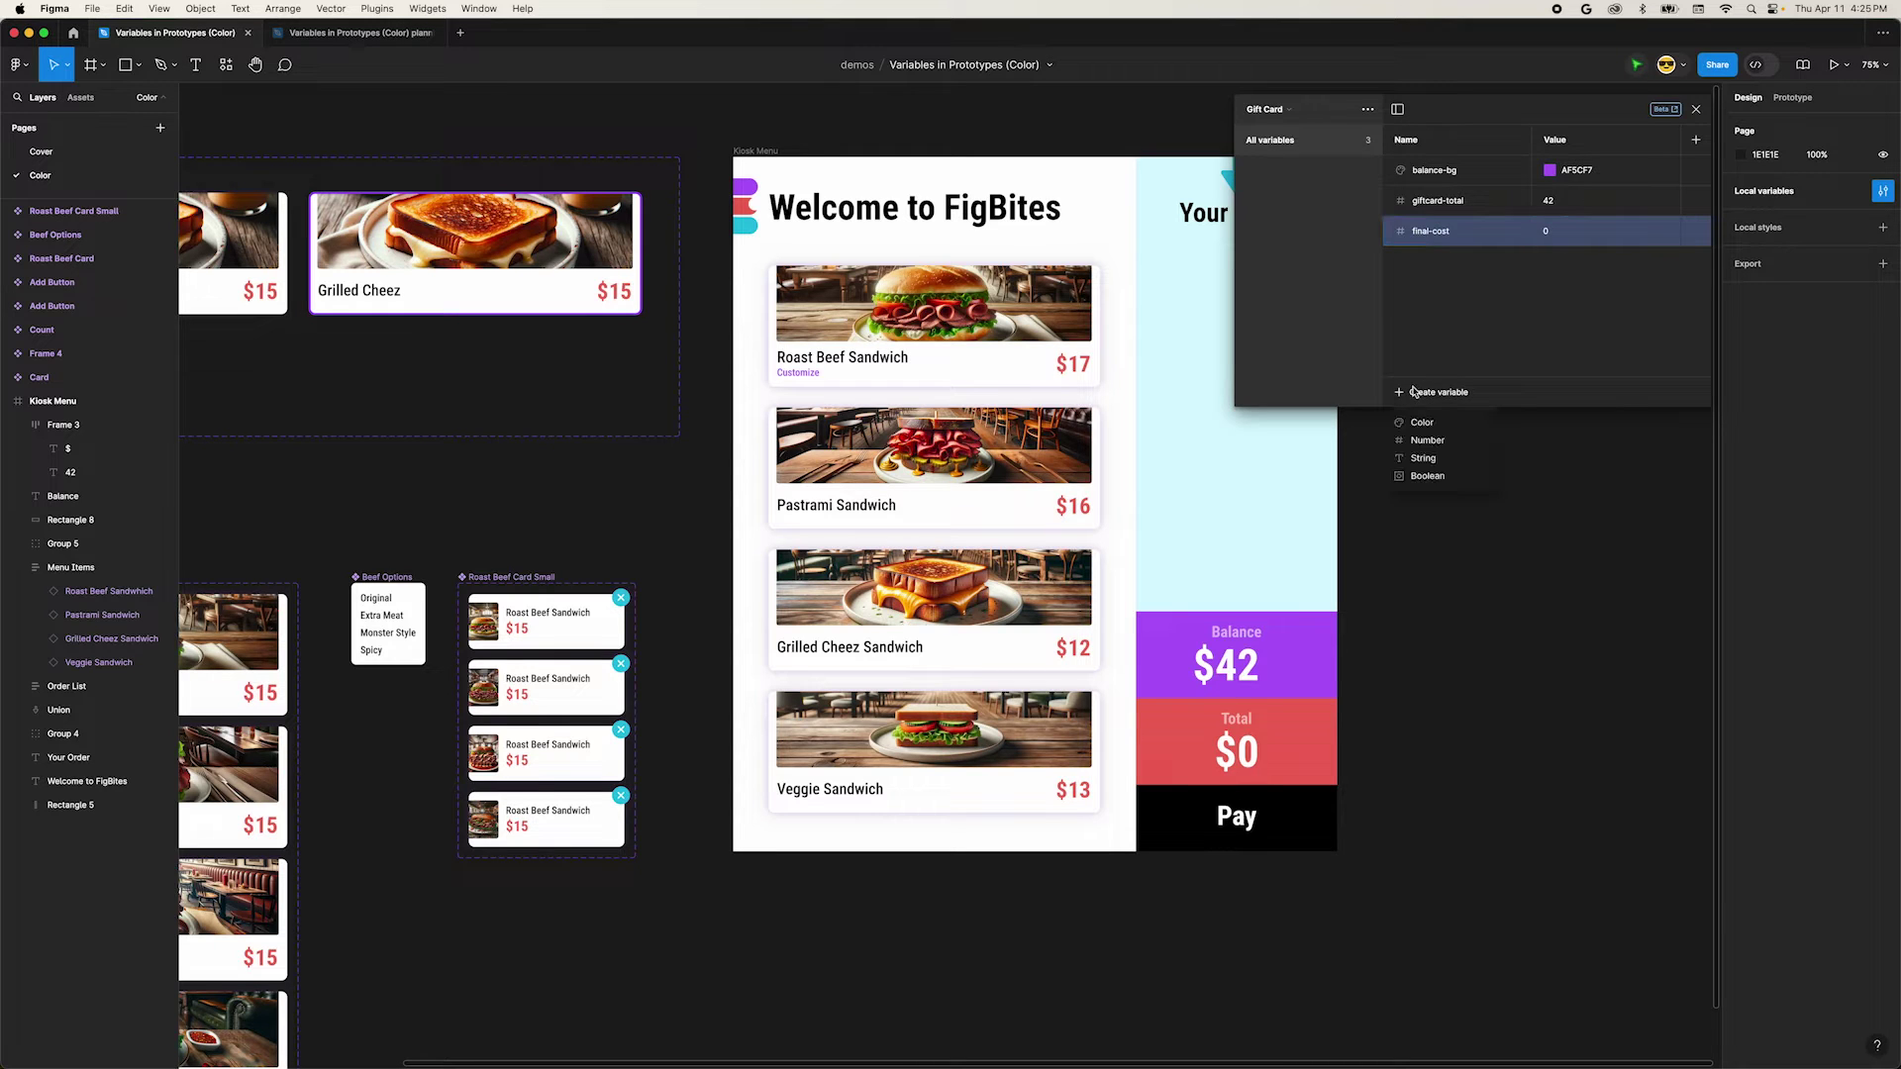
pyautogui.click(1417, 442)
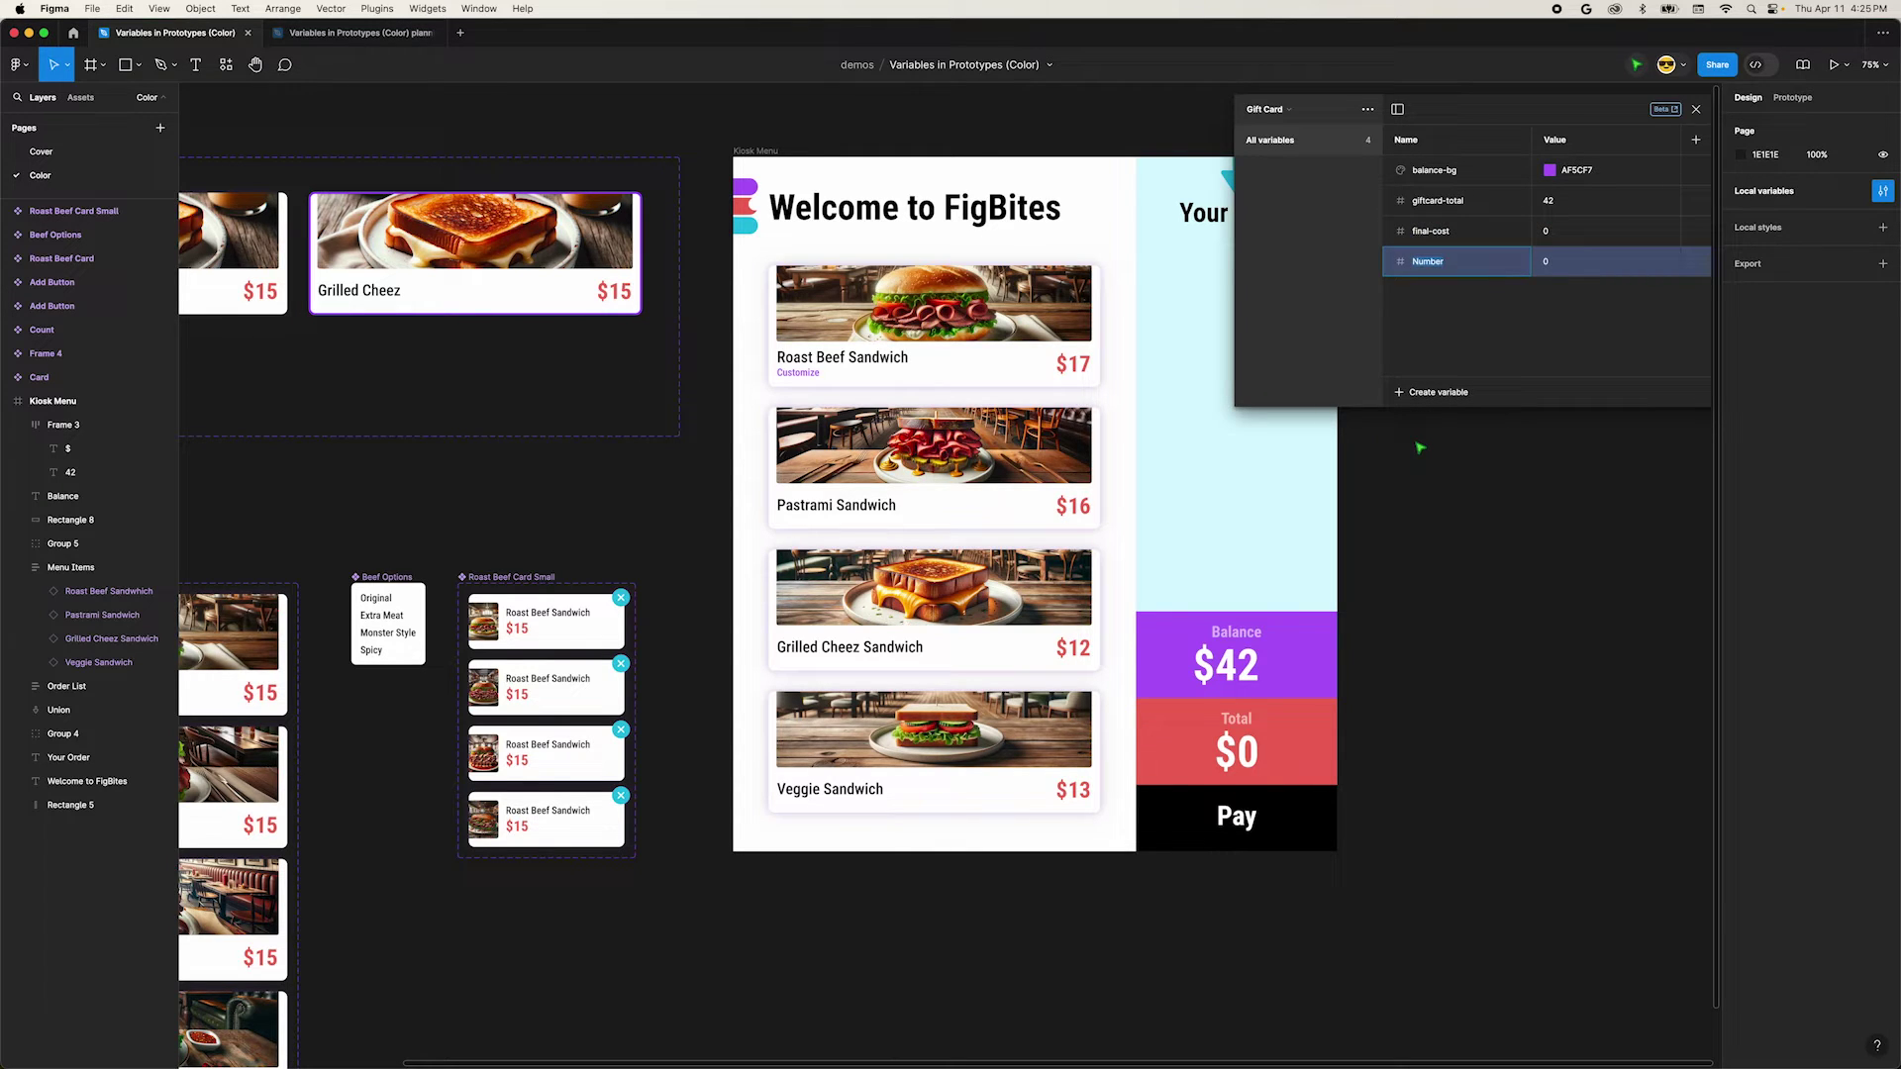
pyautogui.write('giftcard-balance')
# Make giftcard-balance take its value from the giftcard-total variable.
pyautogui.click(1666, 261)
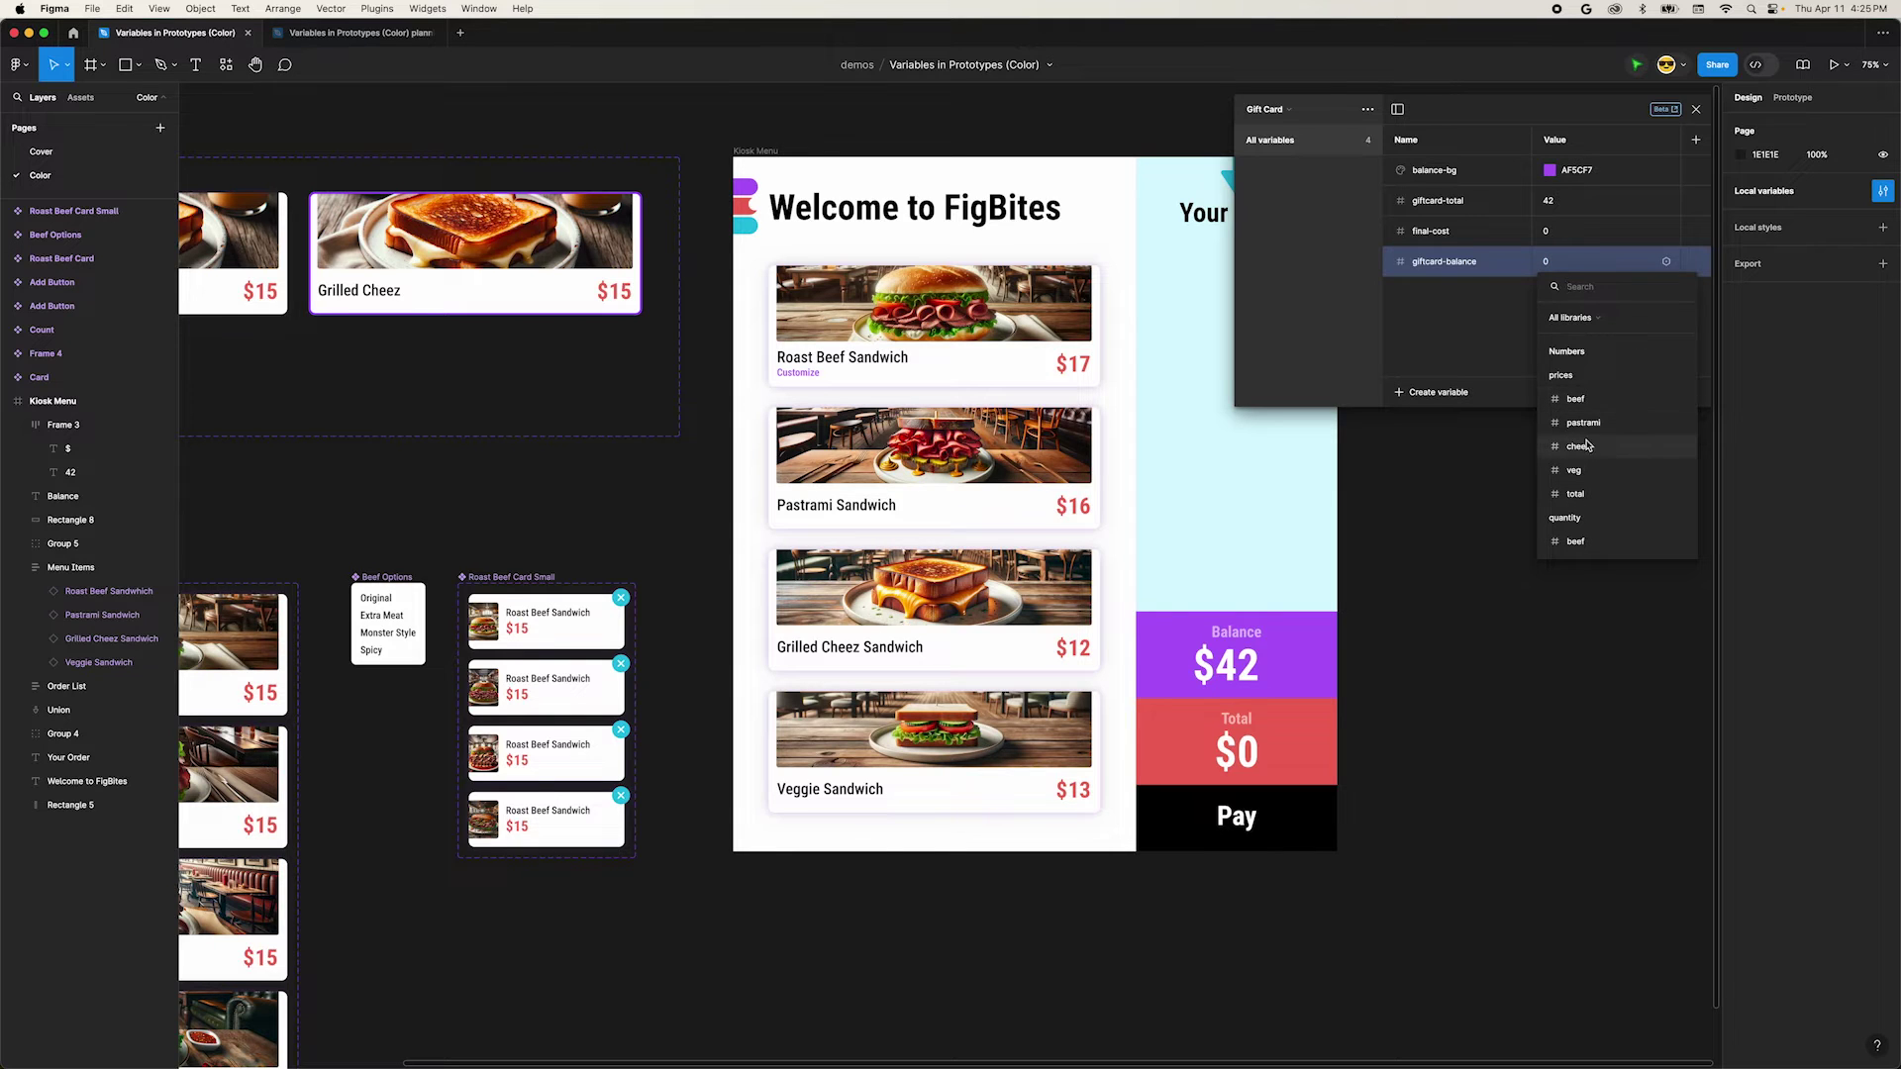
pyautogui.click(1602, 492)
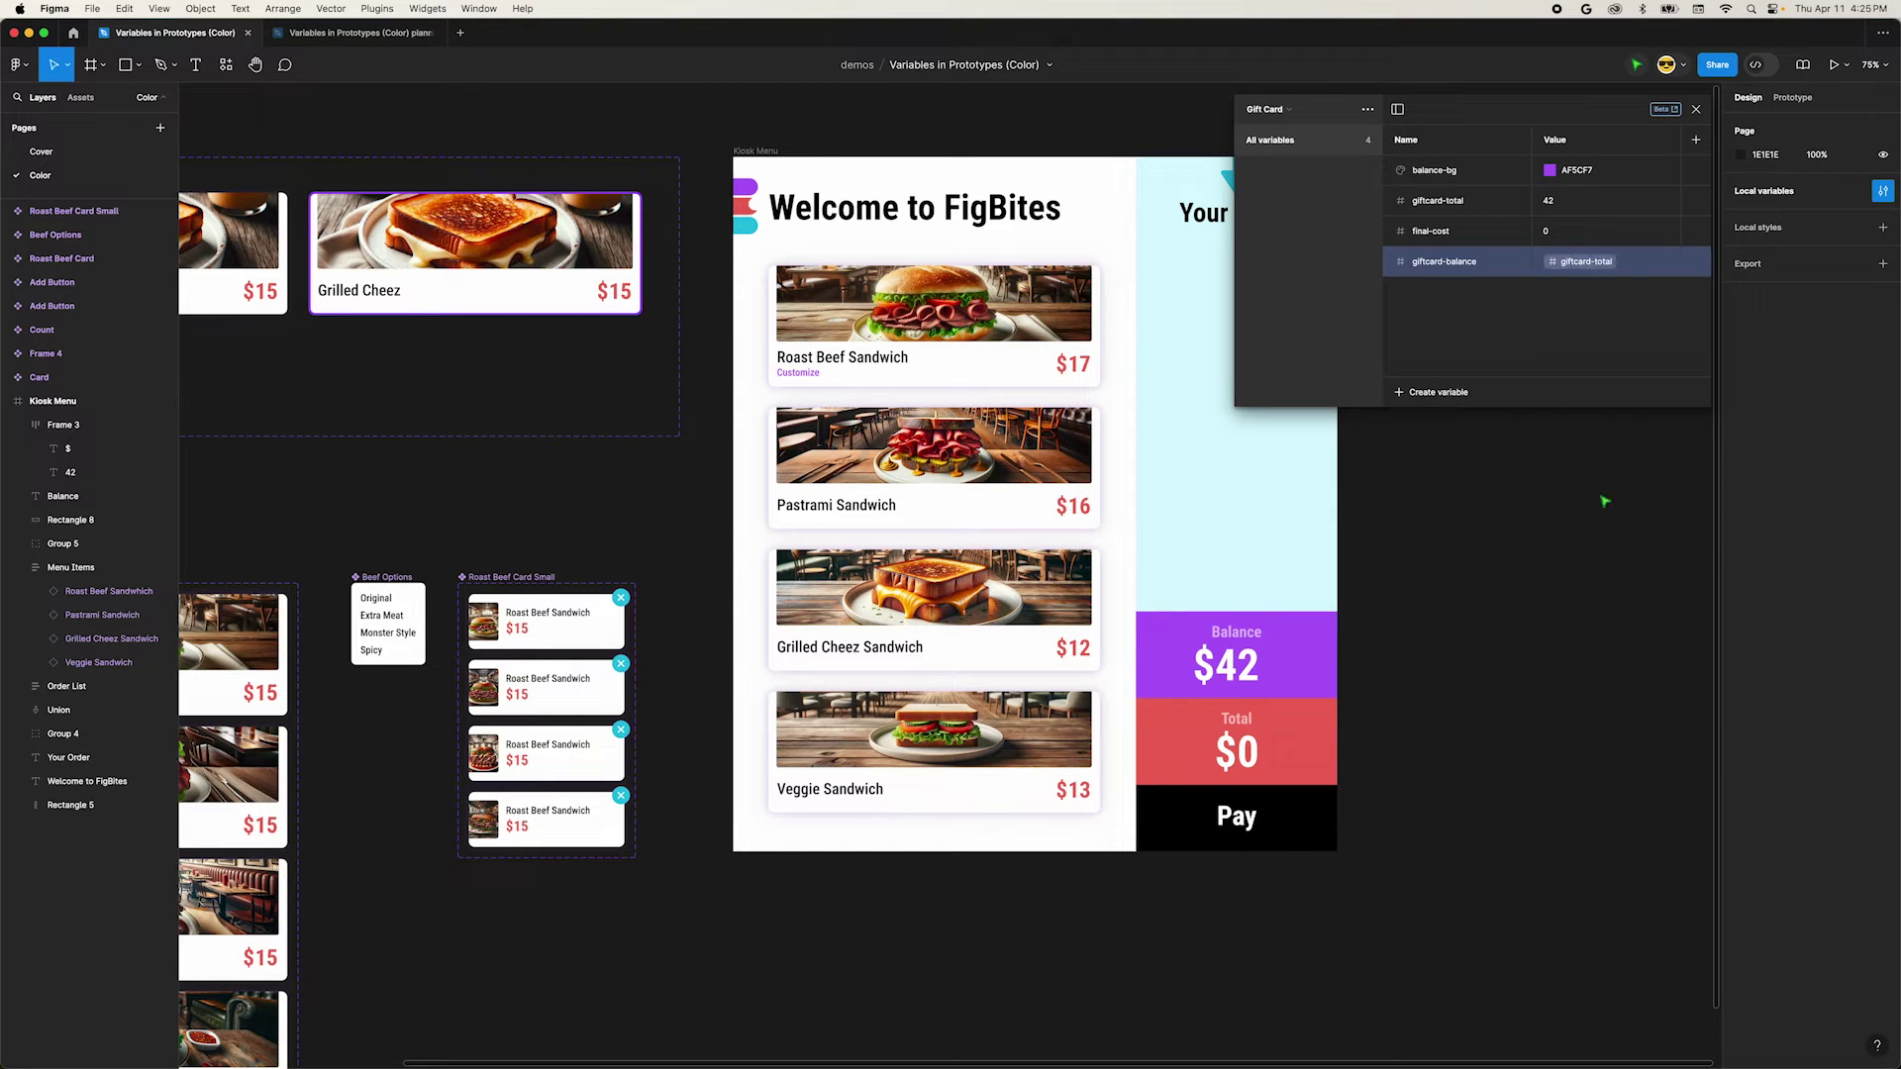
pyautogui.click(1696, 109)
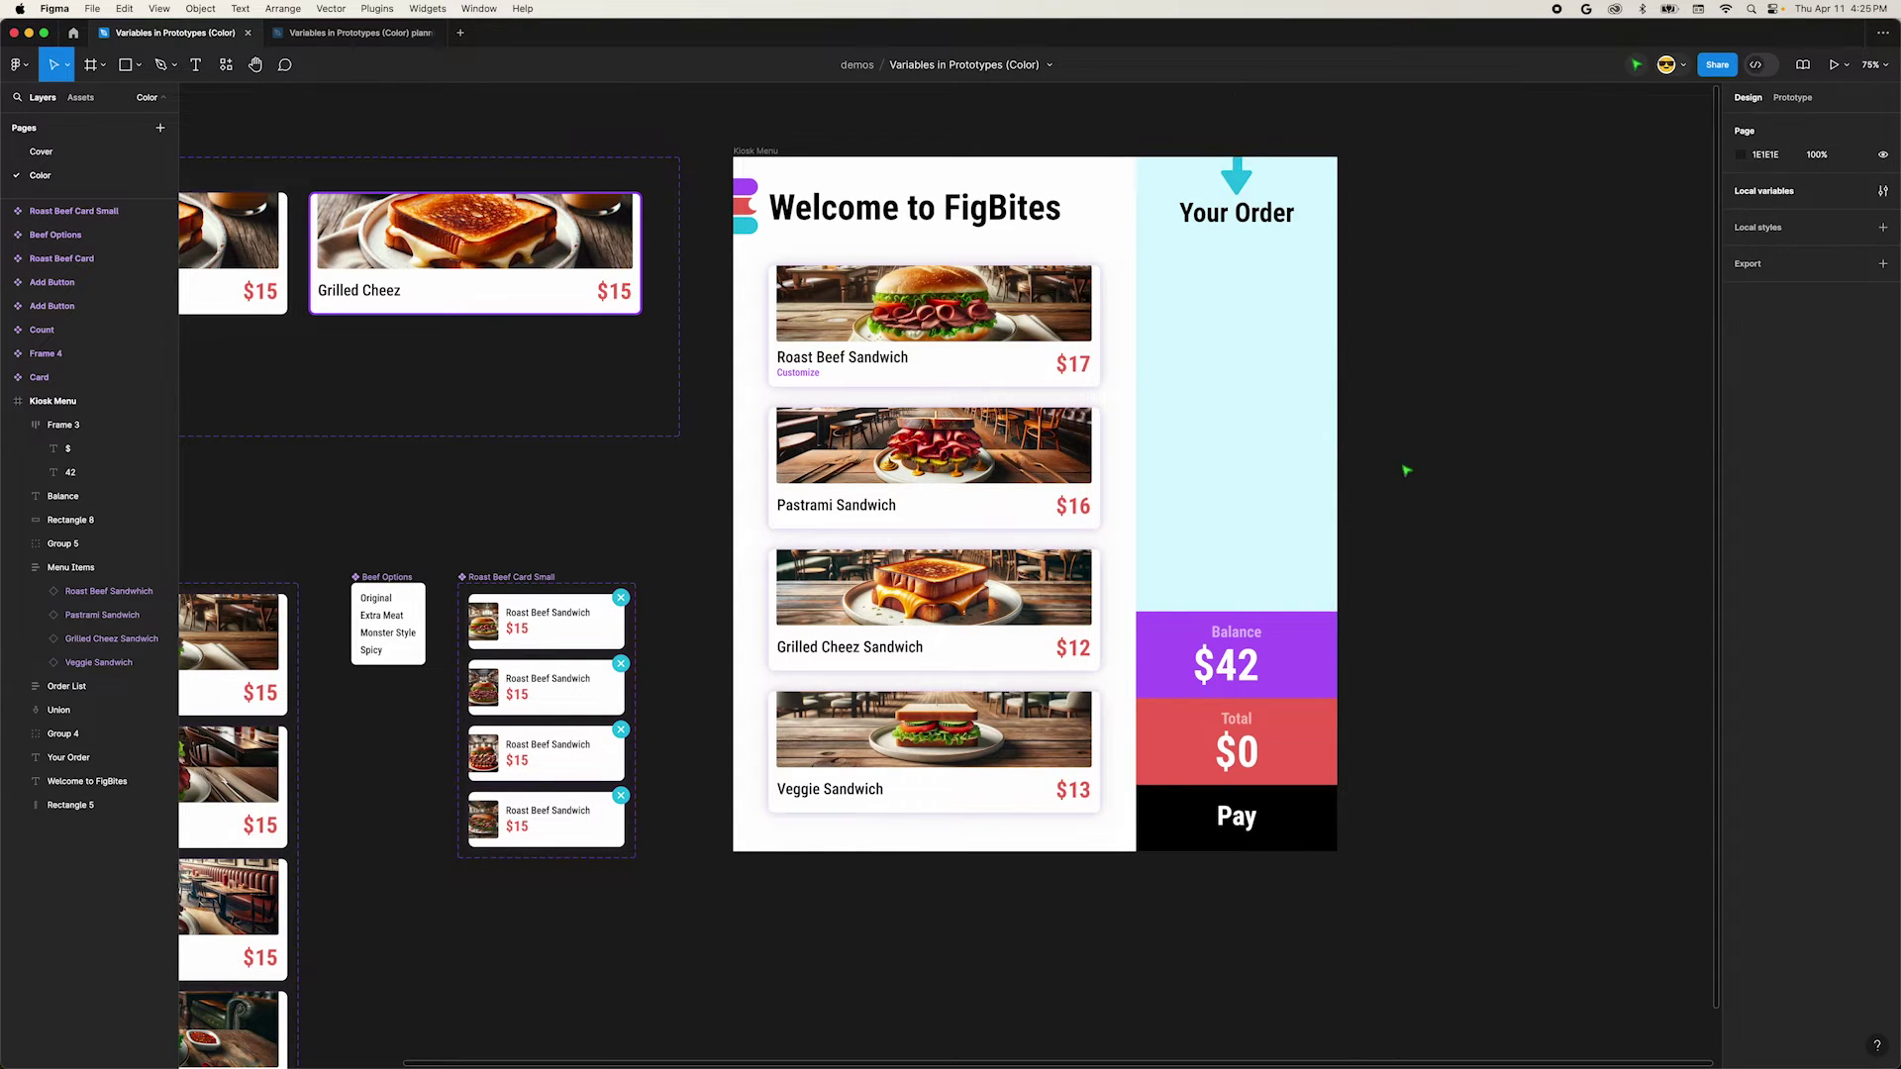
pyautogui.click(1241, 676)
pyautogui.click(1797, 473)
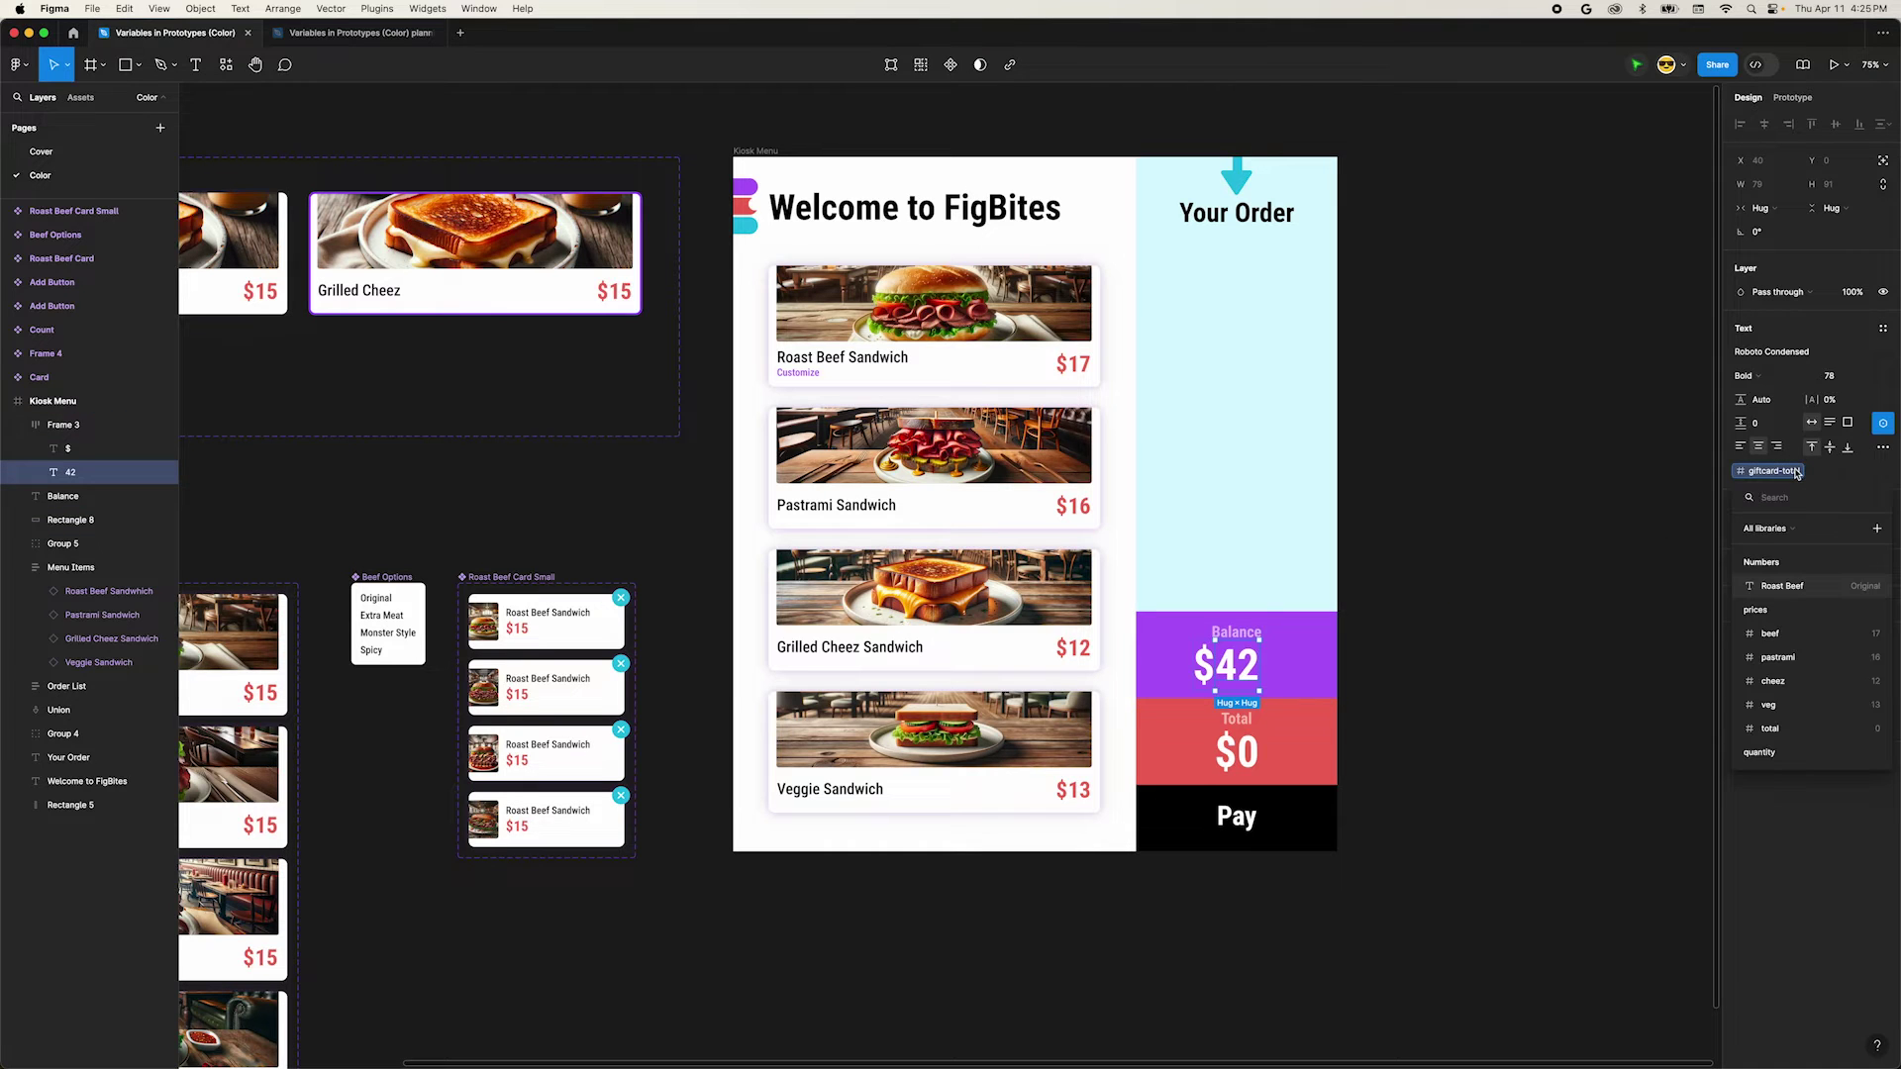
# Rebind the $42 Balance text to giftcard-balance and the $0 Total text to final-cost.
pyautogui.scroll(-5, 1790, 693)
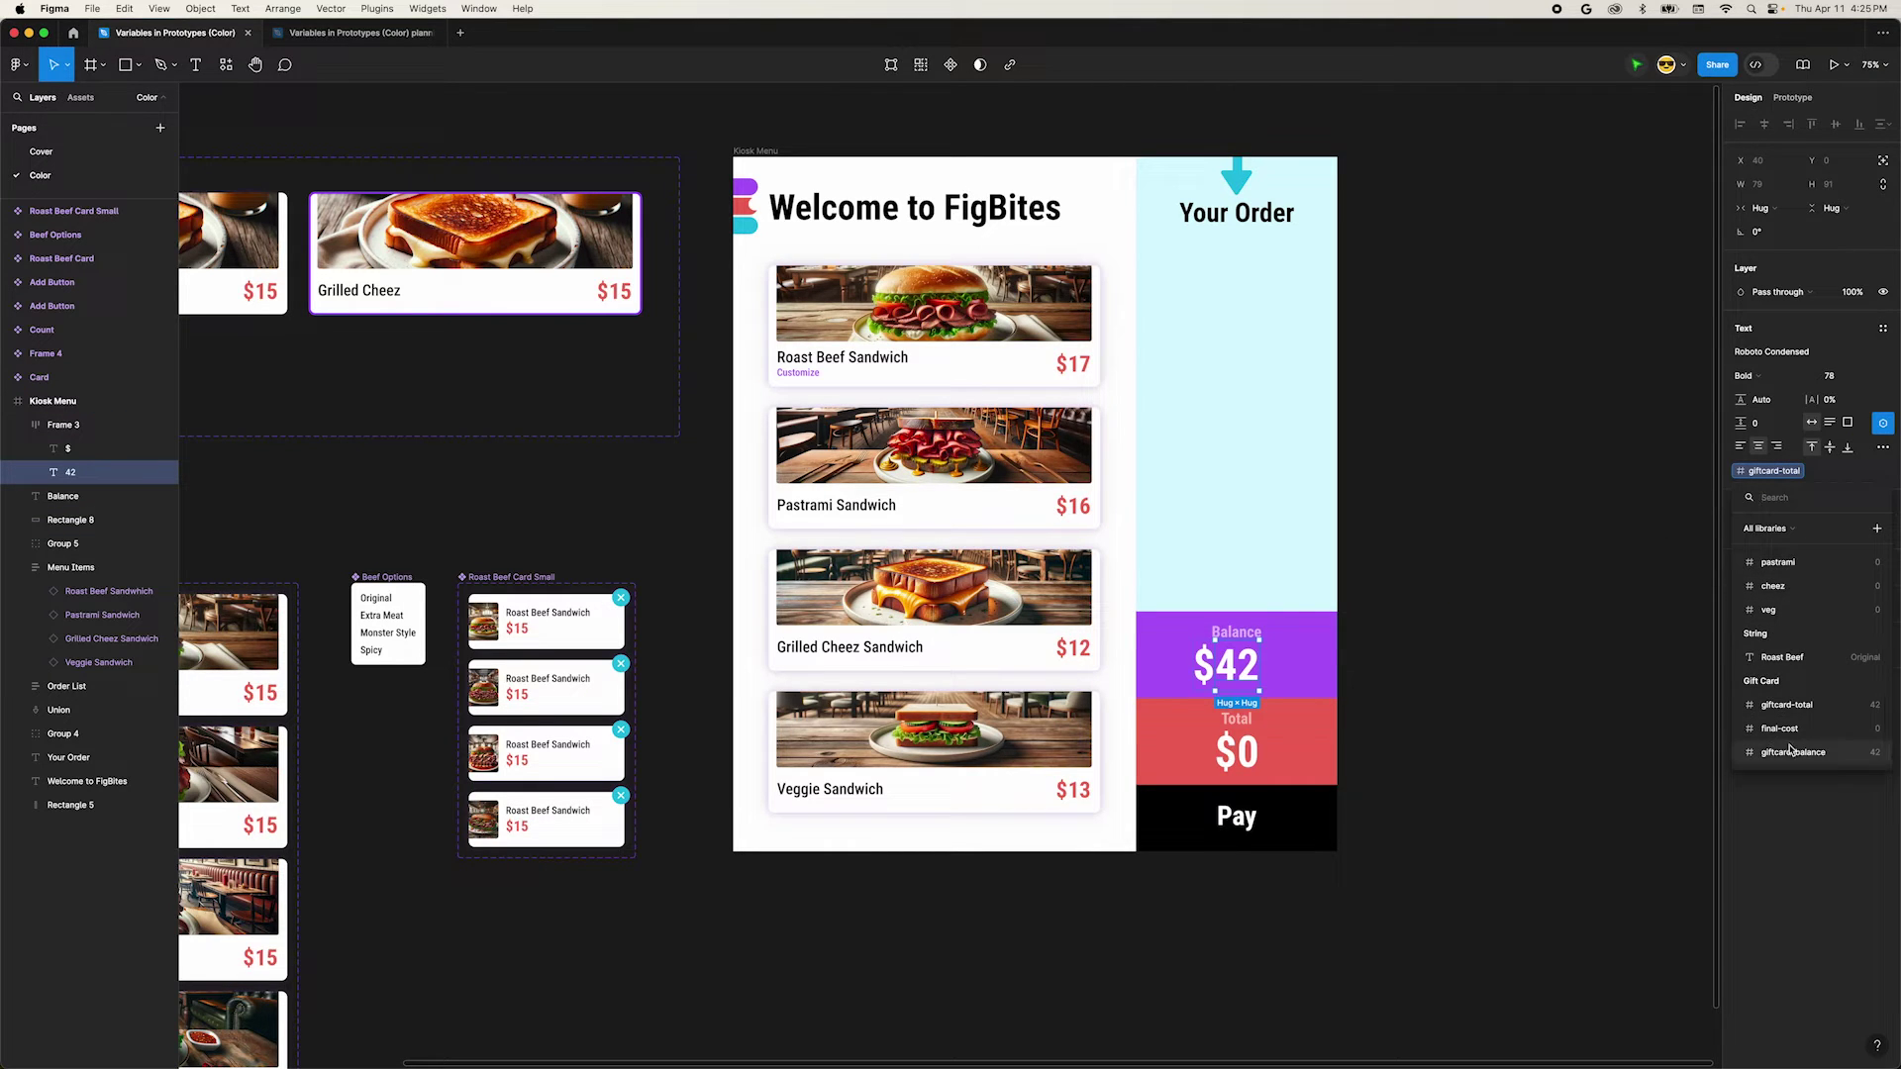
pyautogui.click(1792, 750)
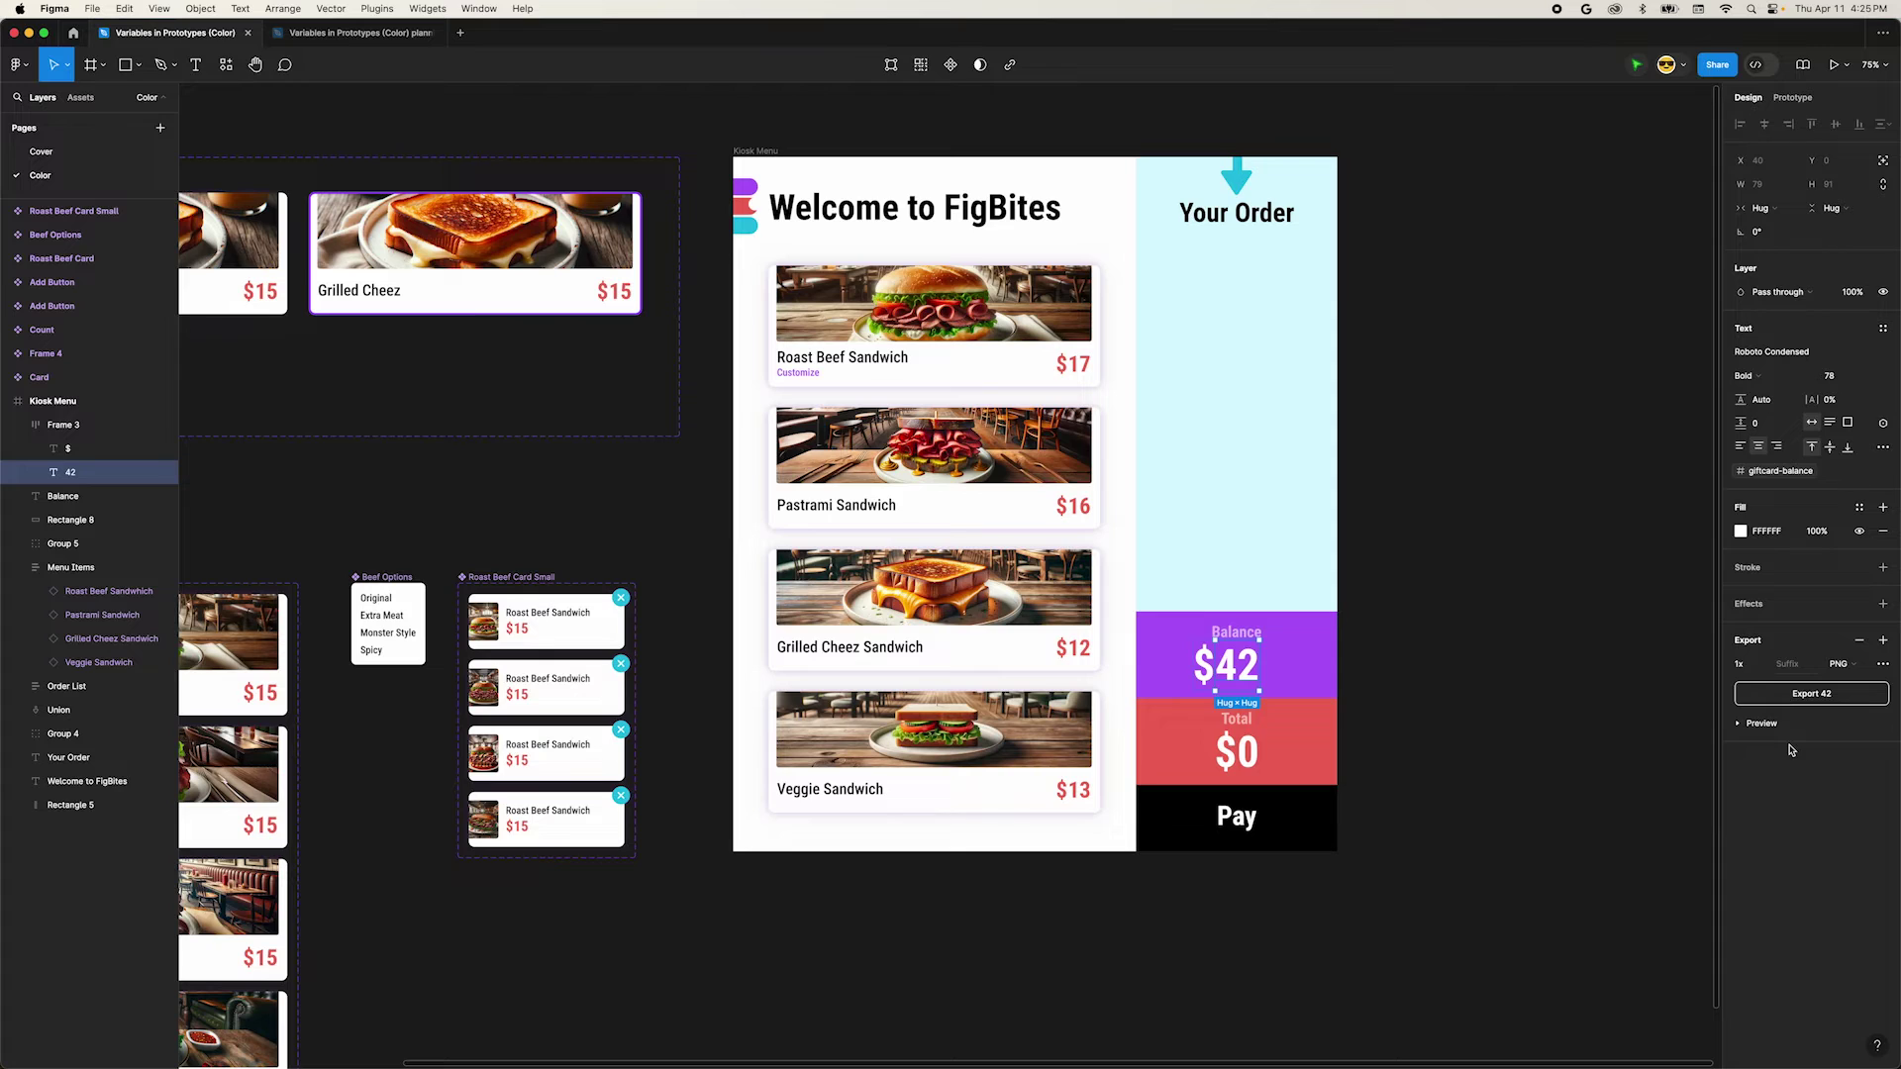
pyautogui.click(1248, 755)
pyautogui.click(1762, 473)
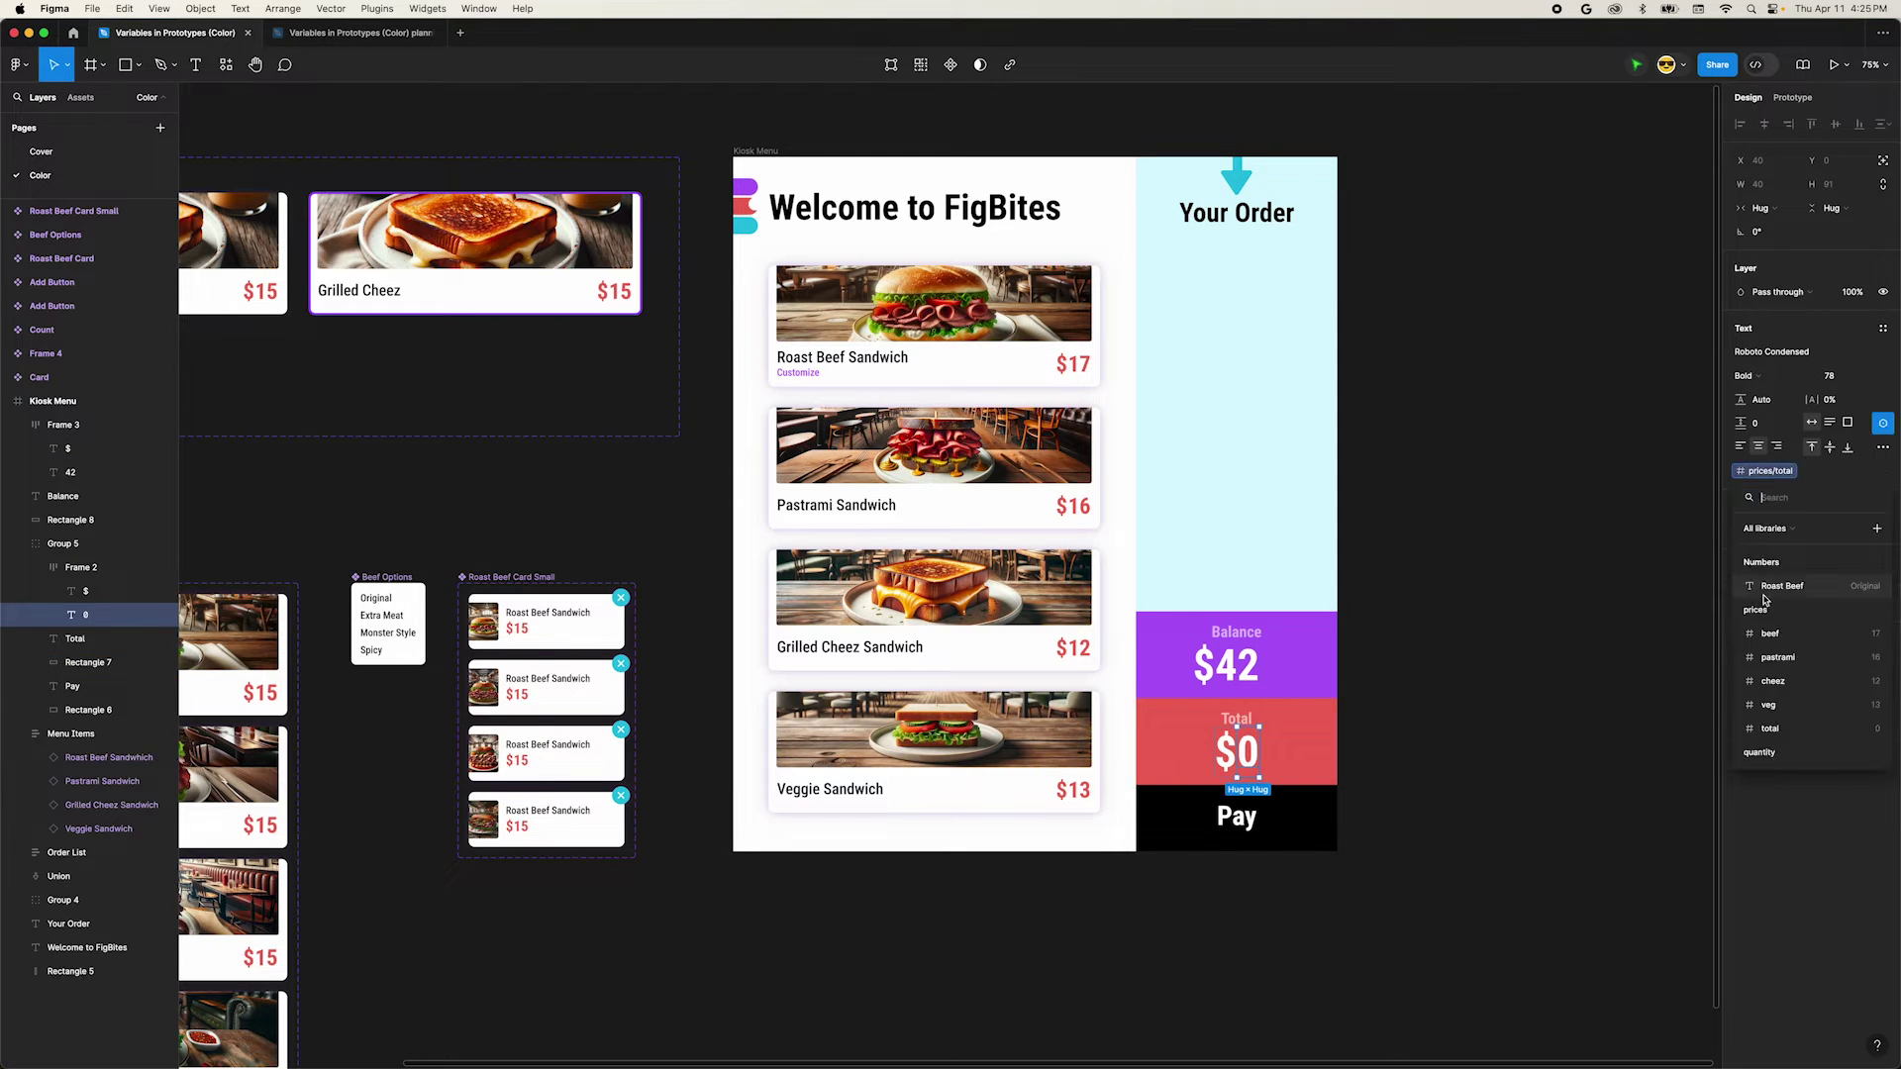
pyautogui.scroll(-3, 1782, 694)
pyautogui.click(1781, 733)
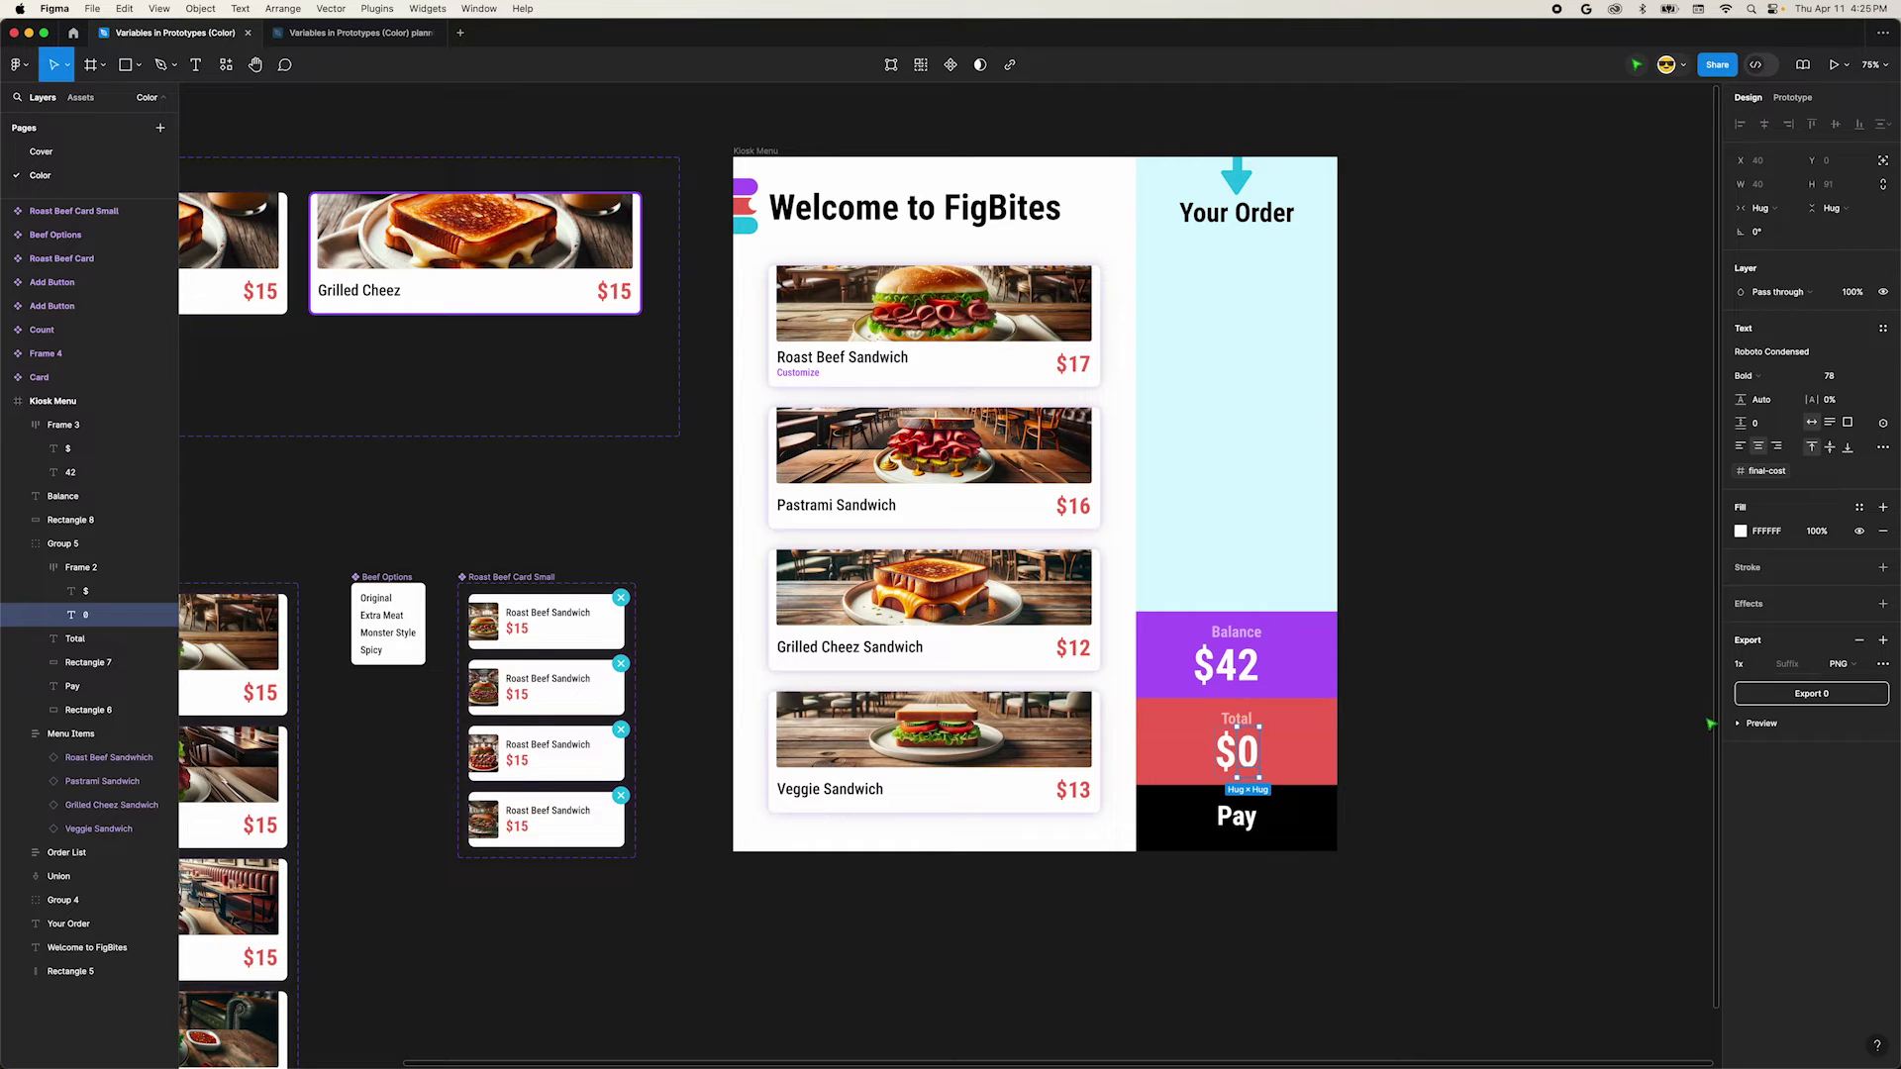
pyautogui.click(1601, 564)
pyautogui.click(72, 734)
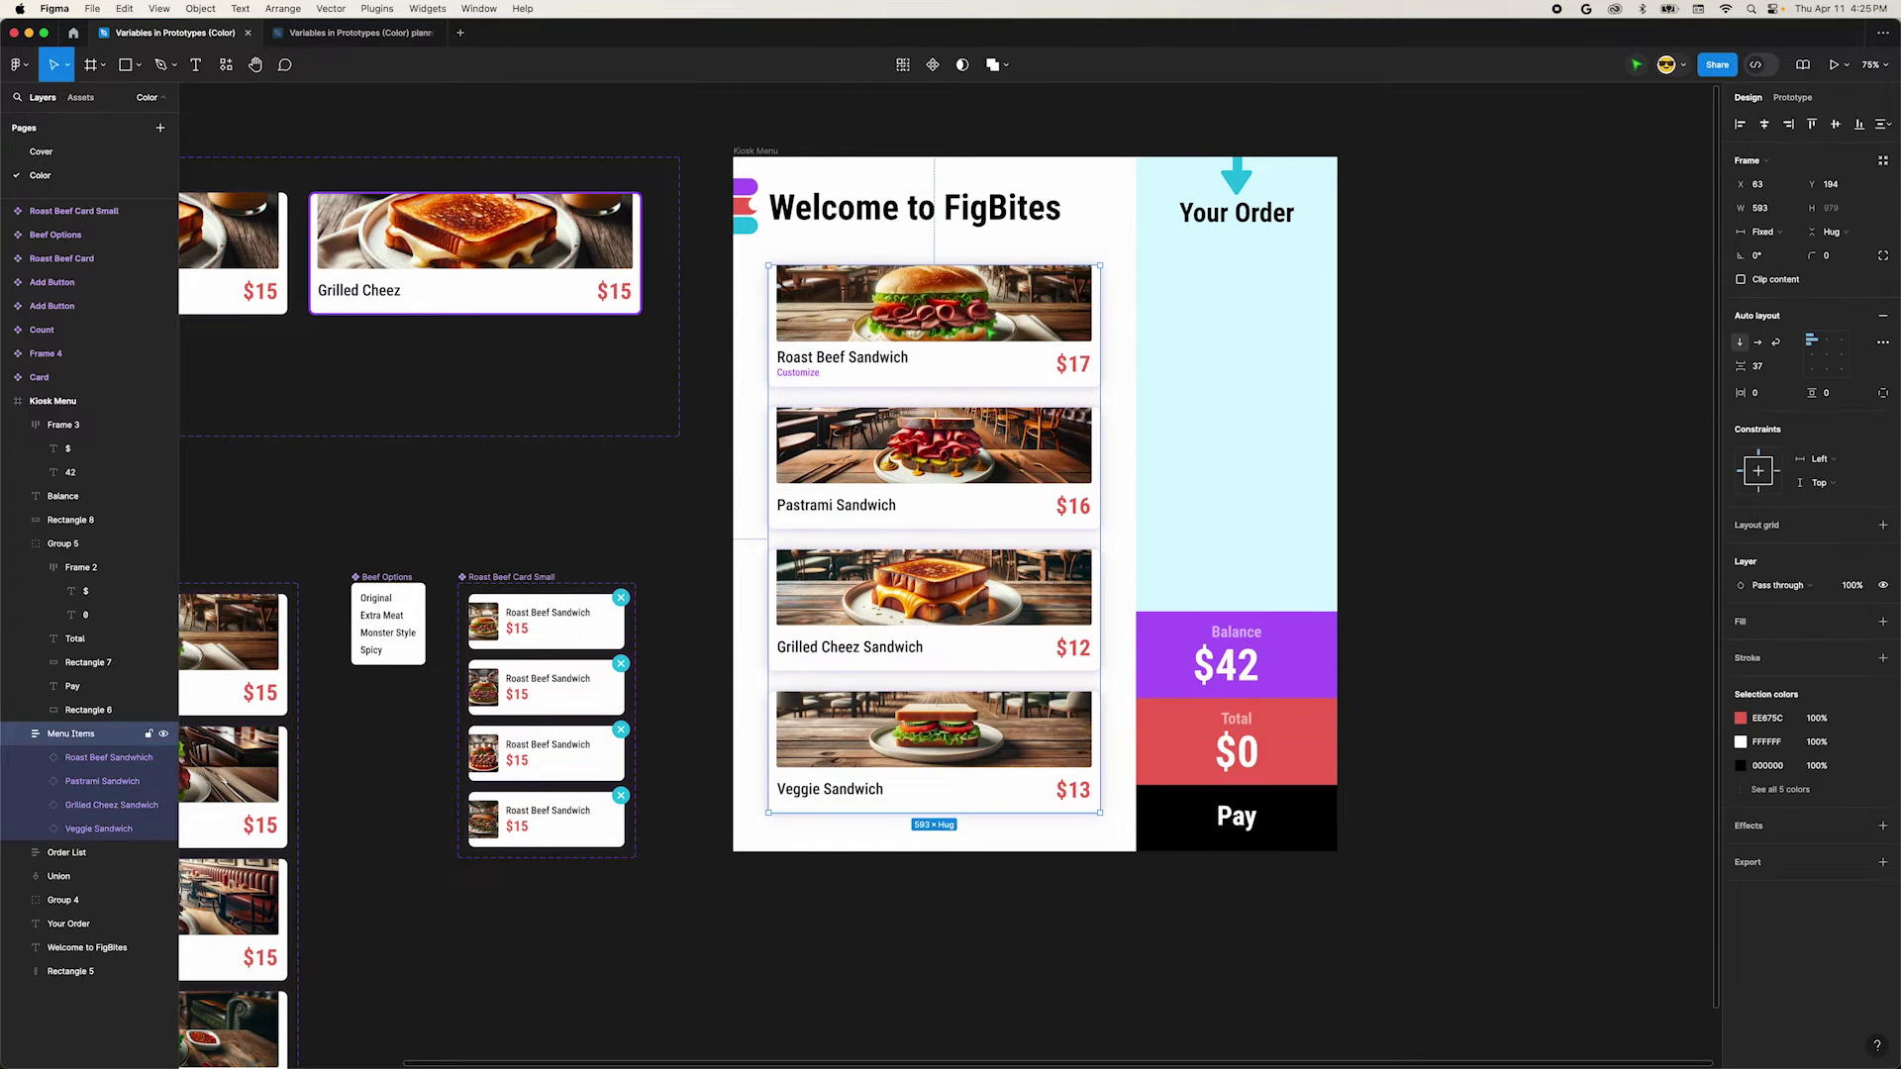
# Replace the Roast Beef click action so giftcard-balance is set to giftcard-total minus the order total.
pyautogui.click(1005, 324)
pyautogui.click(1794, 98)
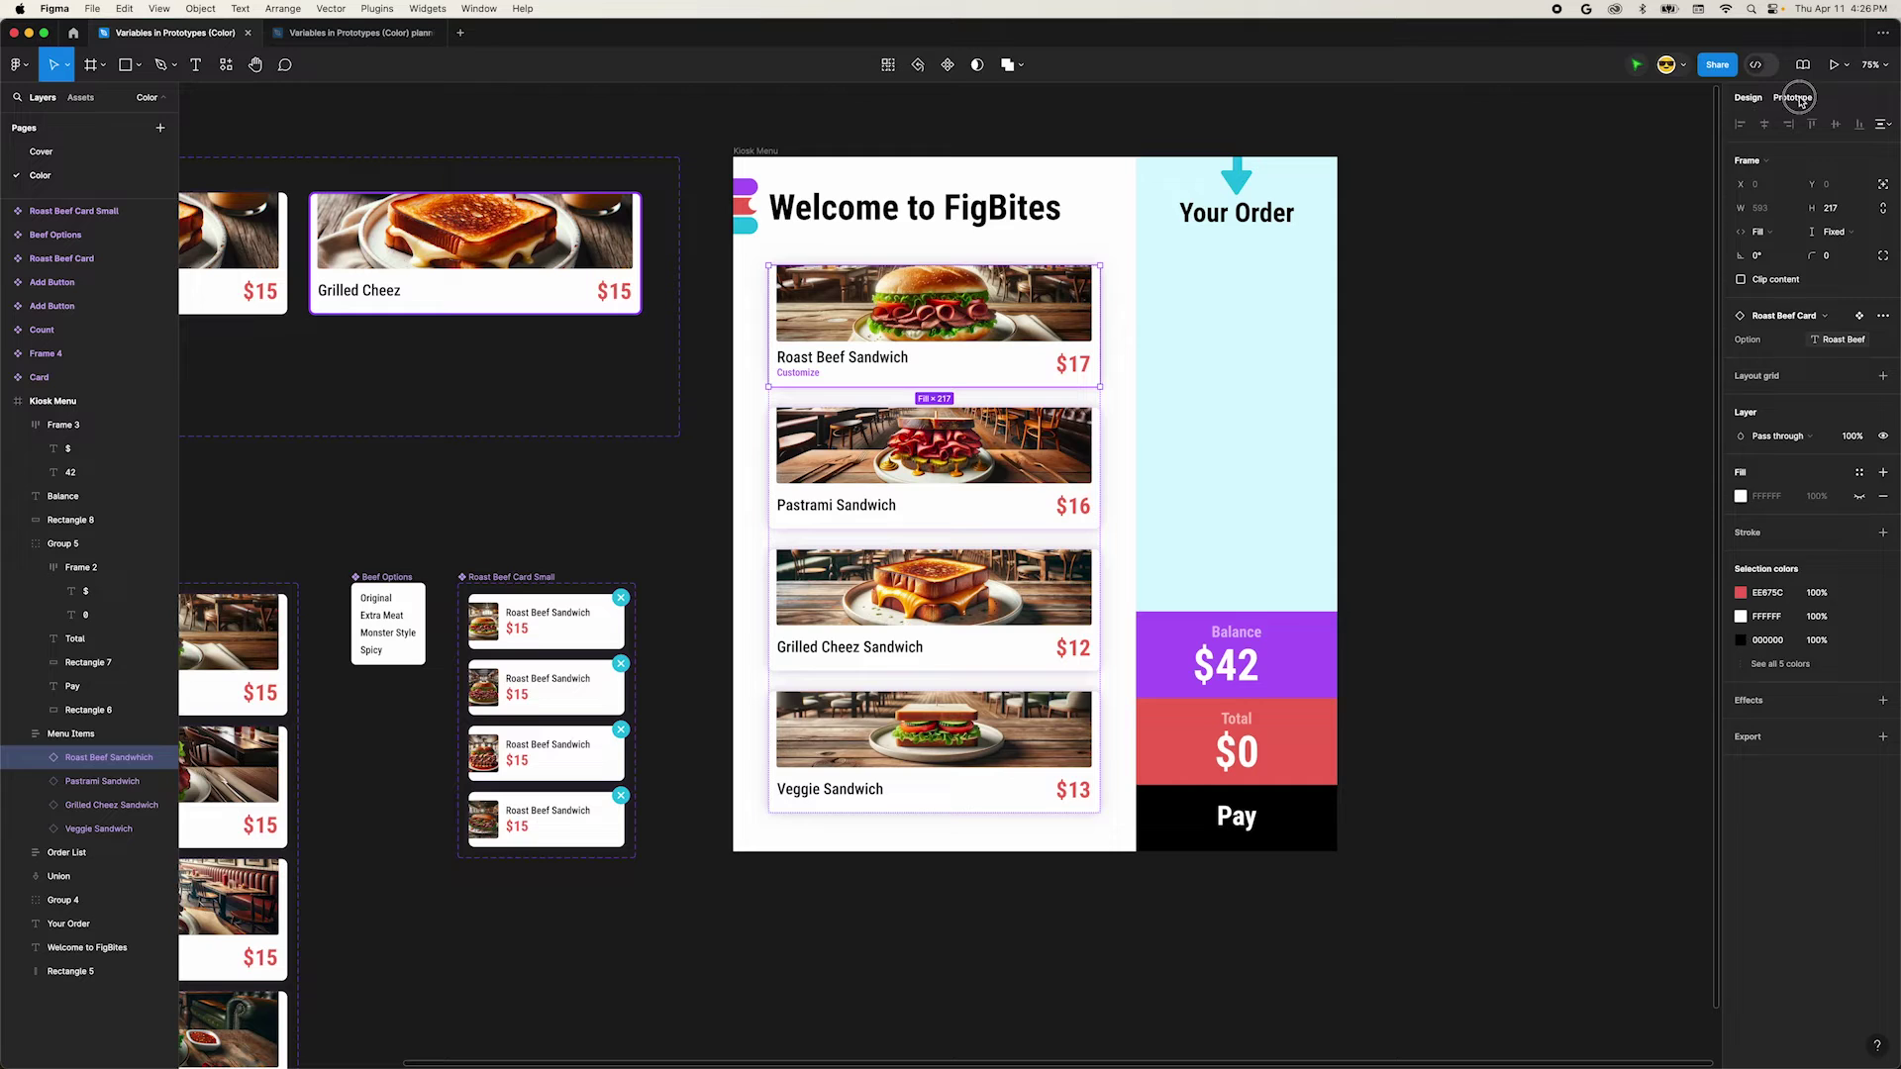
pyautogui.click(1755, 183)
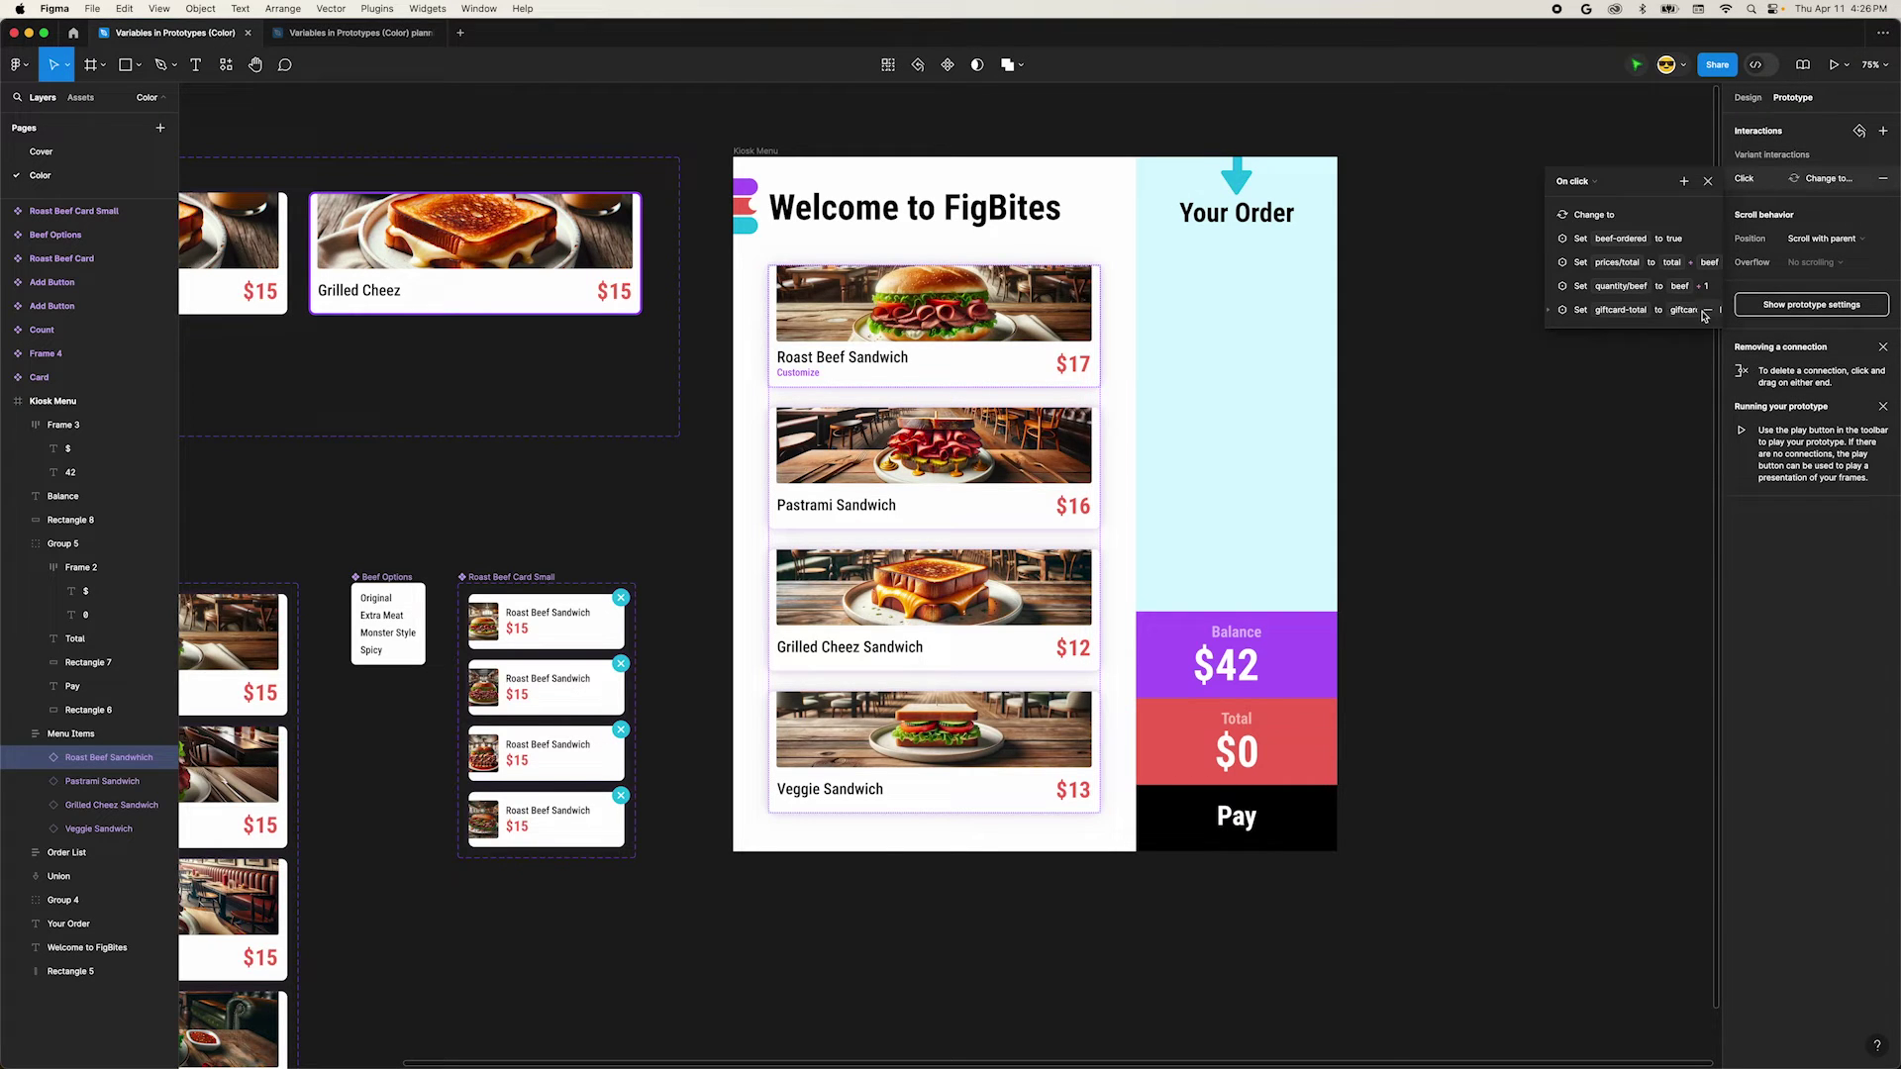
pyautogui.click(1705, 312)
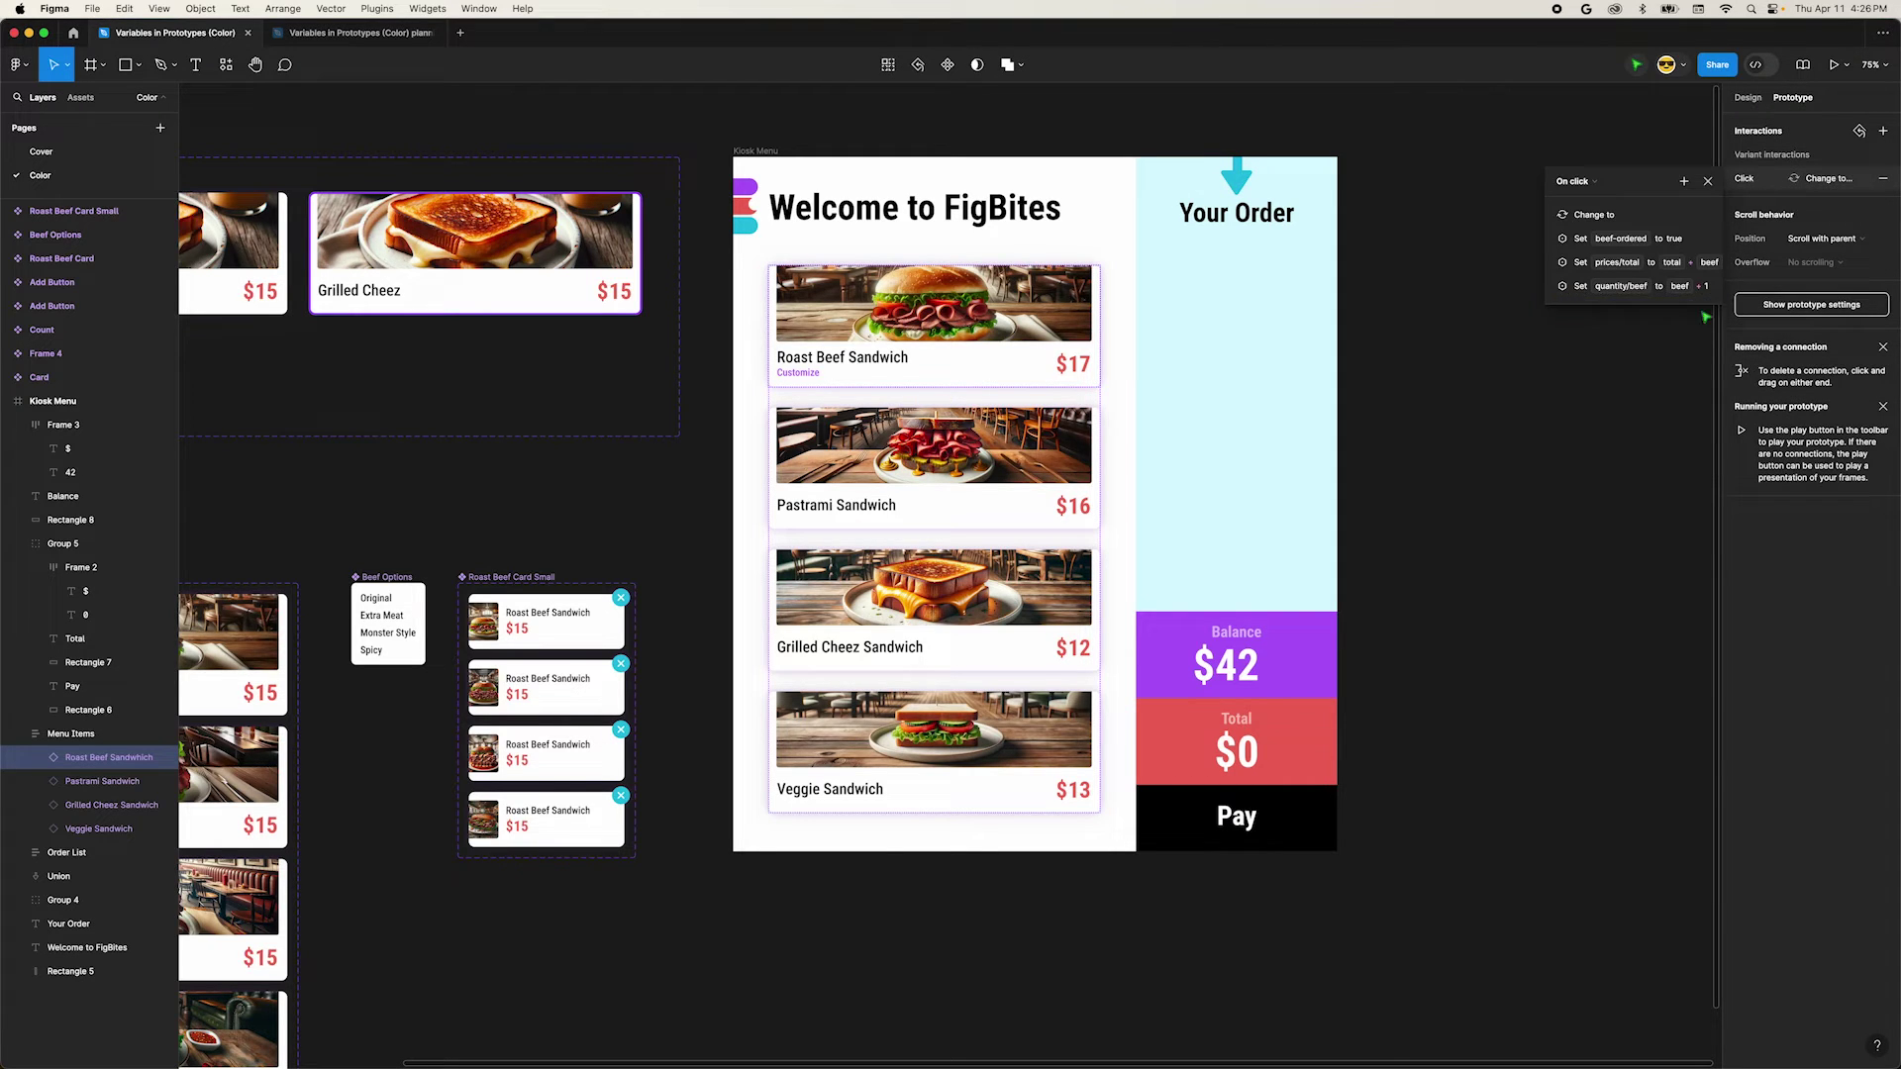
pyautogui.click(1686, 182)
pyautogui.click(1759, 281)
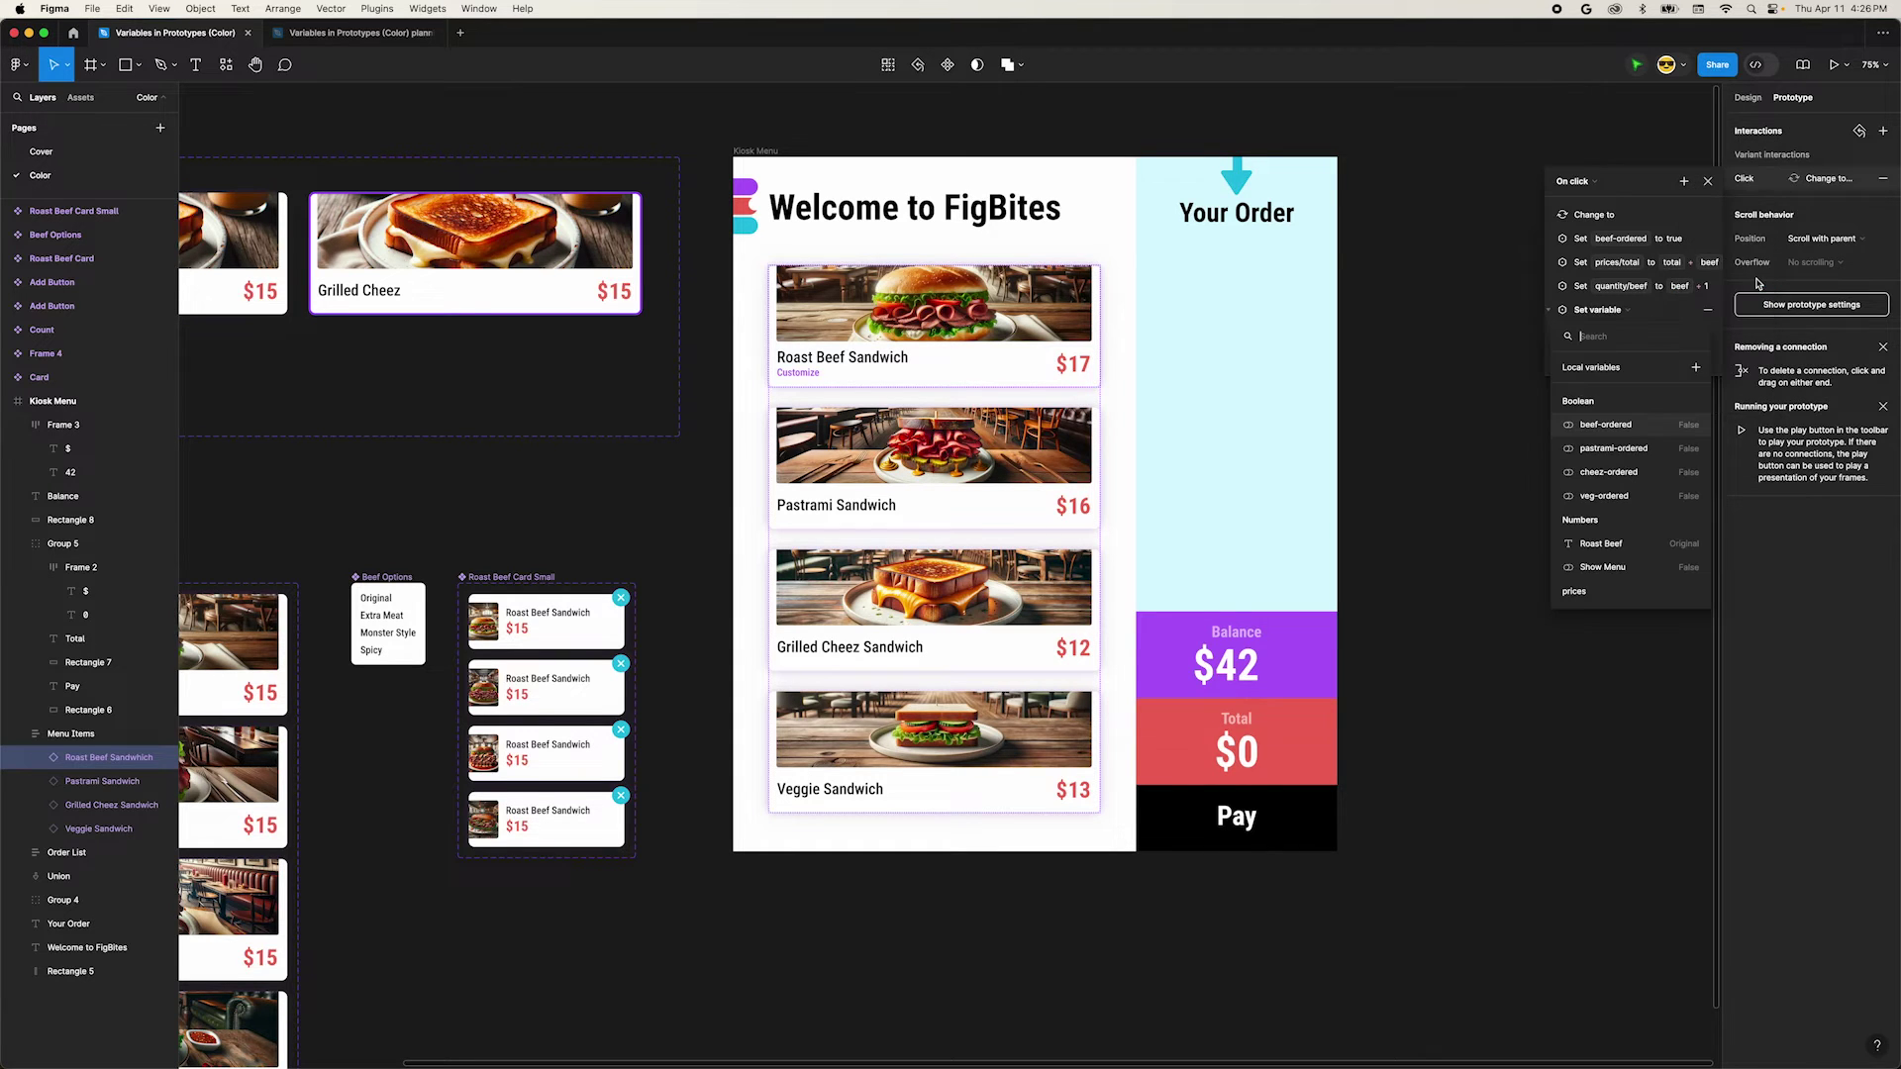
pyautogui.scroll(-5, 1612, 554)
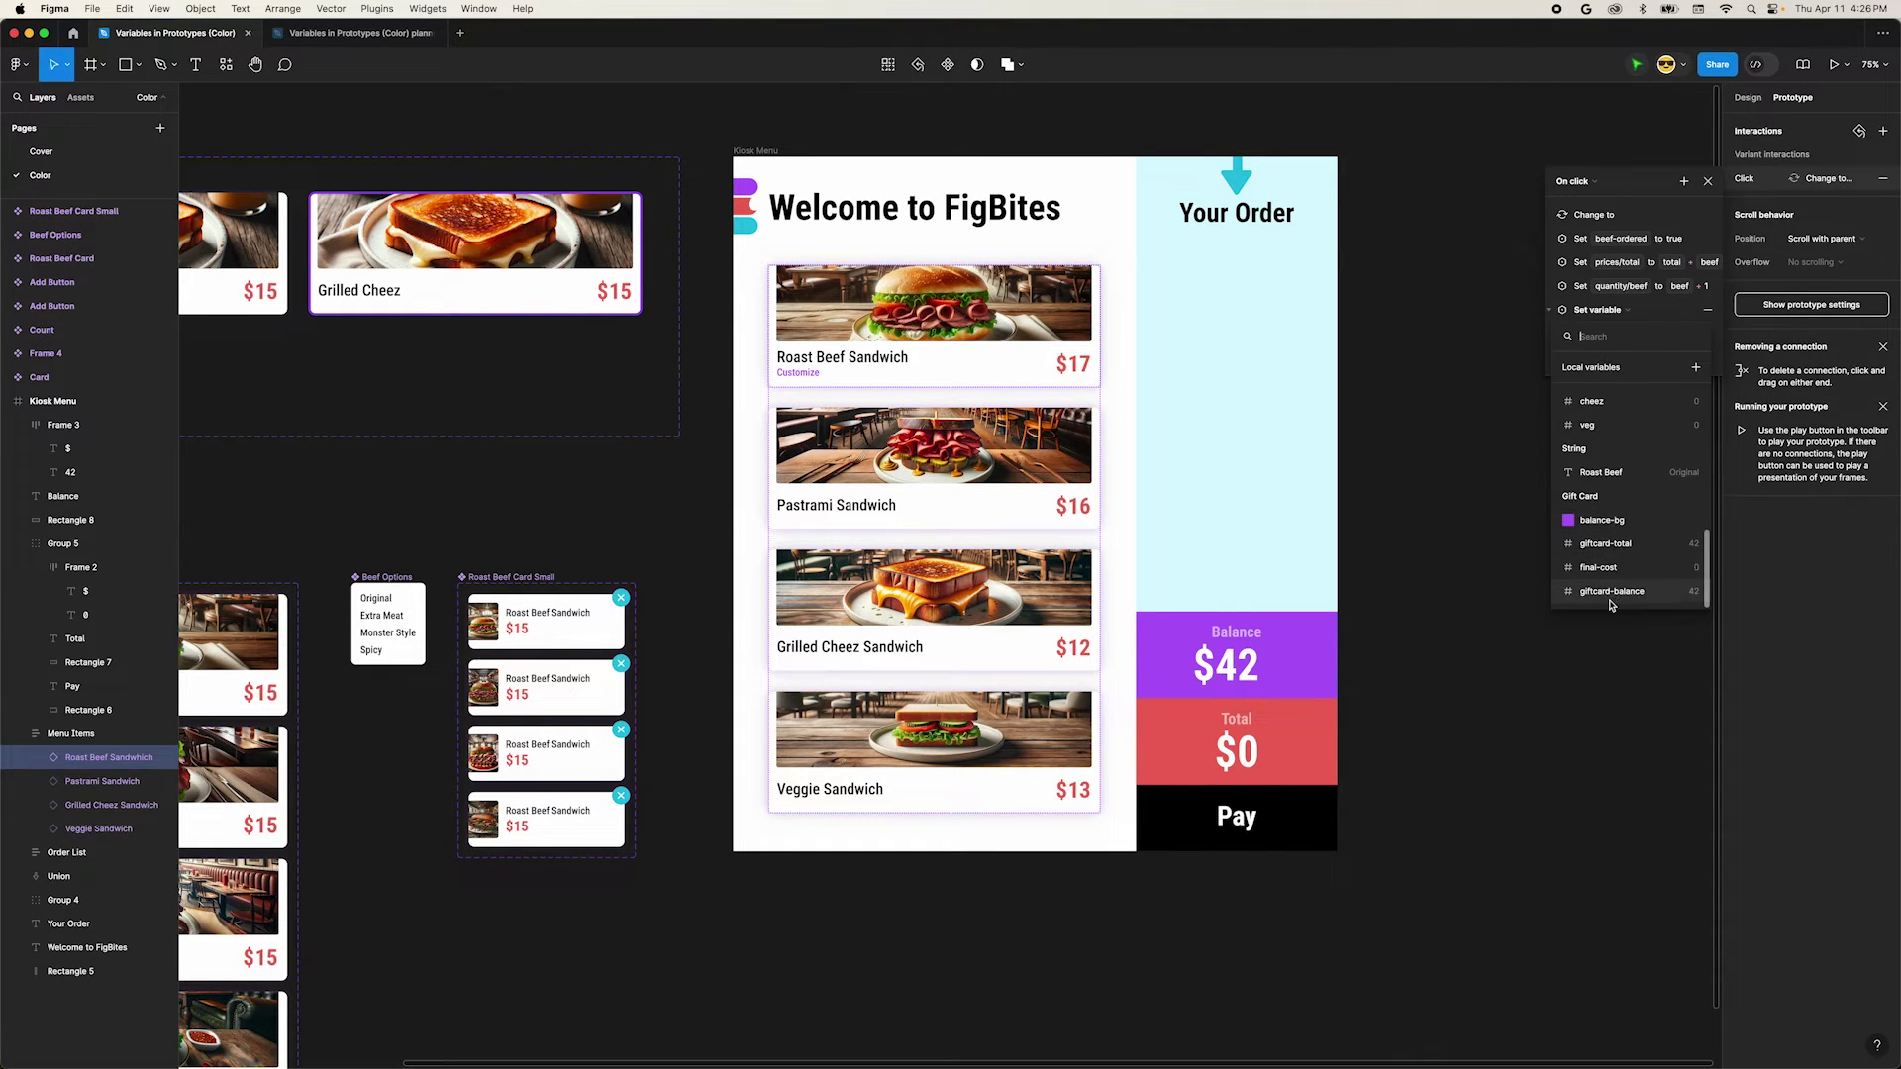
pyautogui.click(1612, 594)
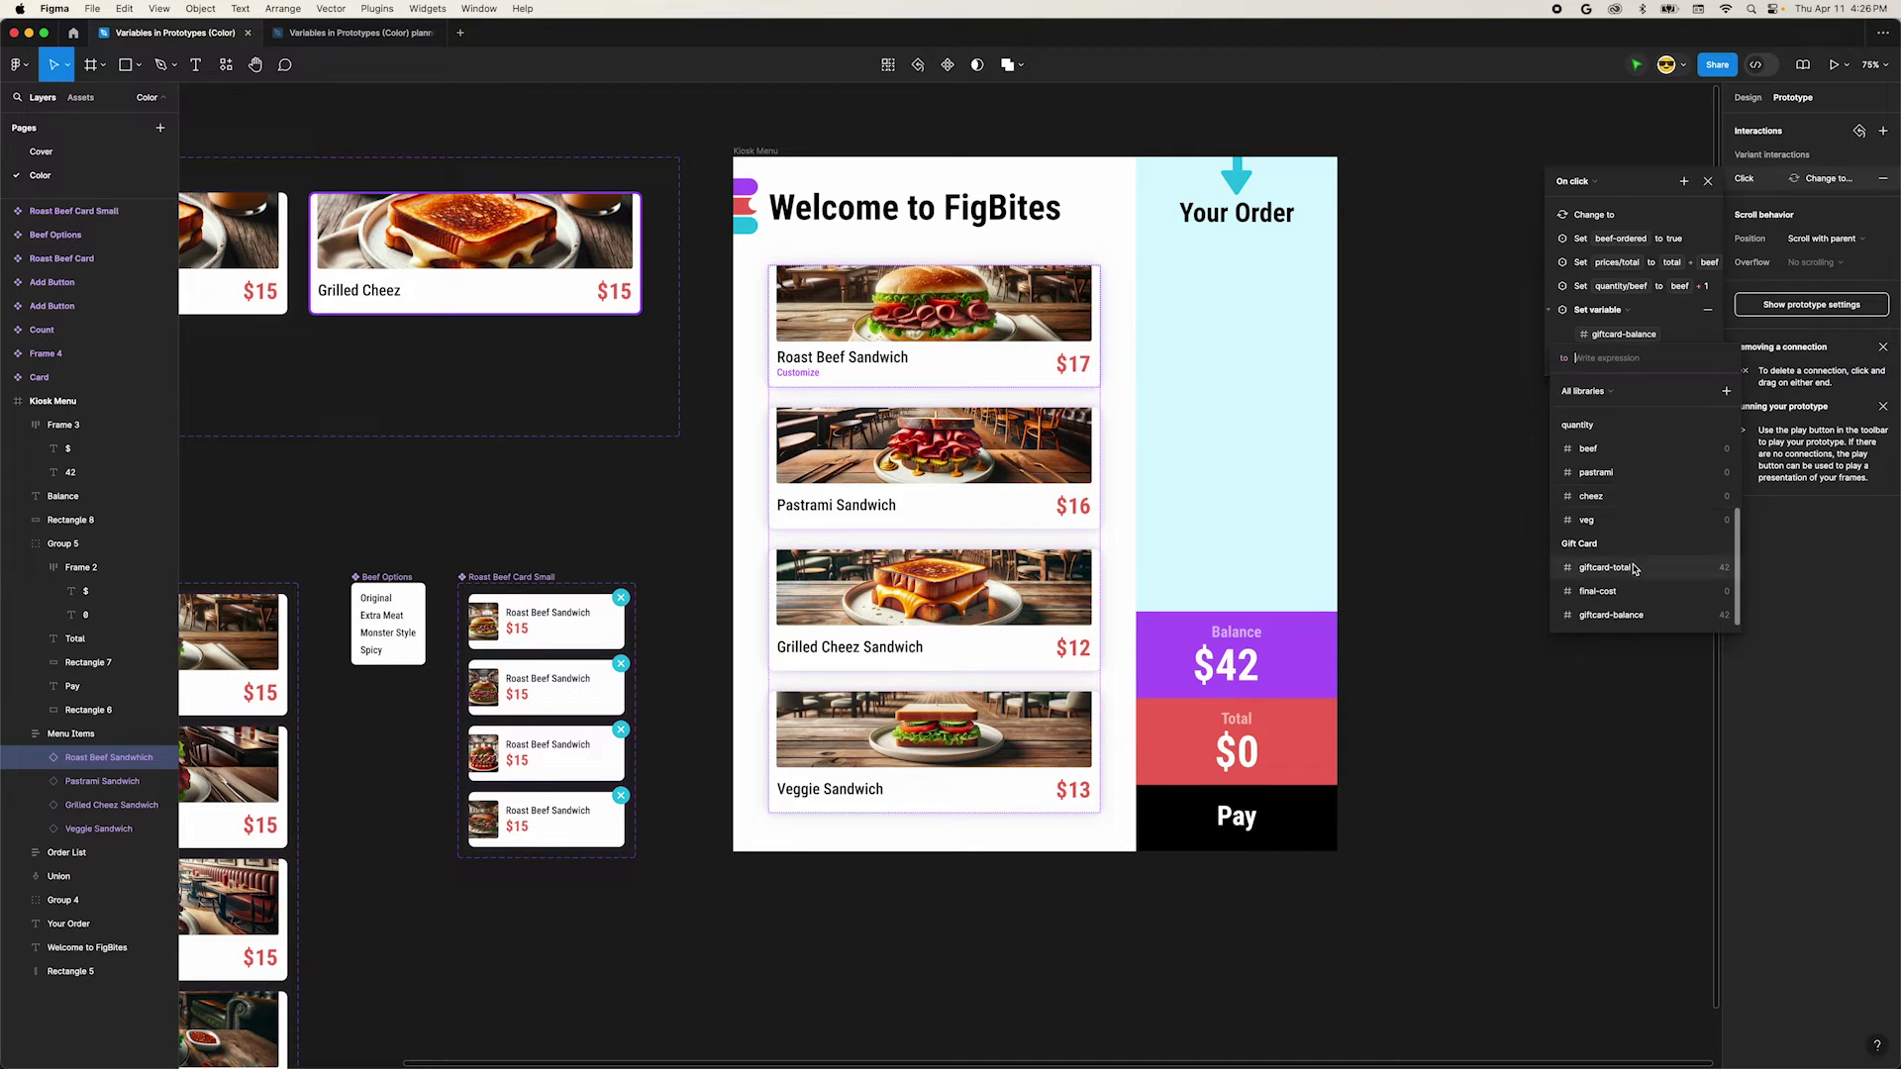
pyautogui.click(1622, 568)
pyautogui.write('-total -')
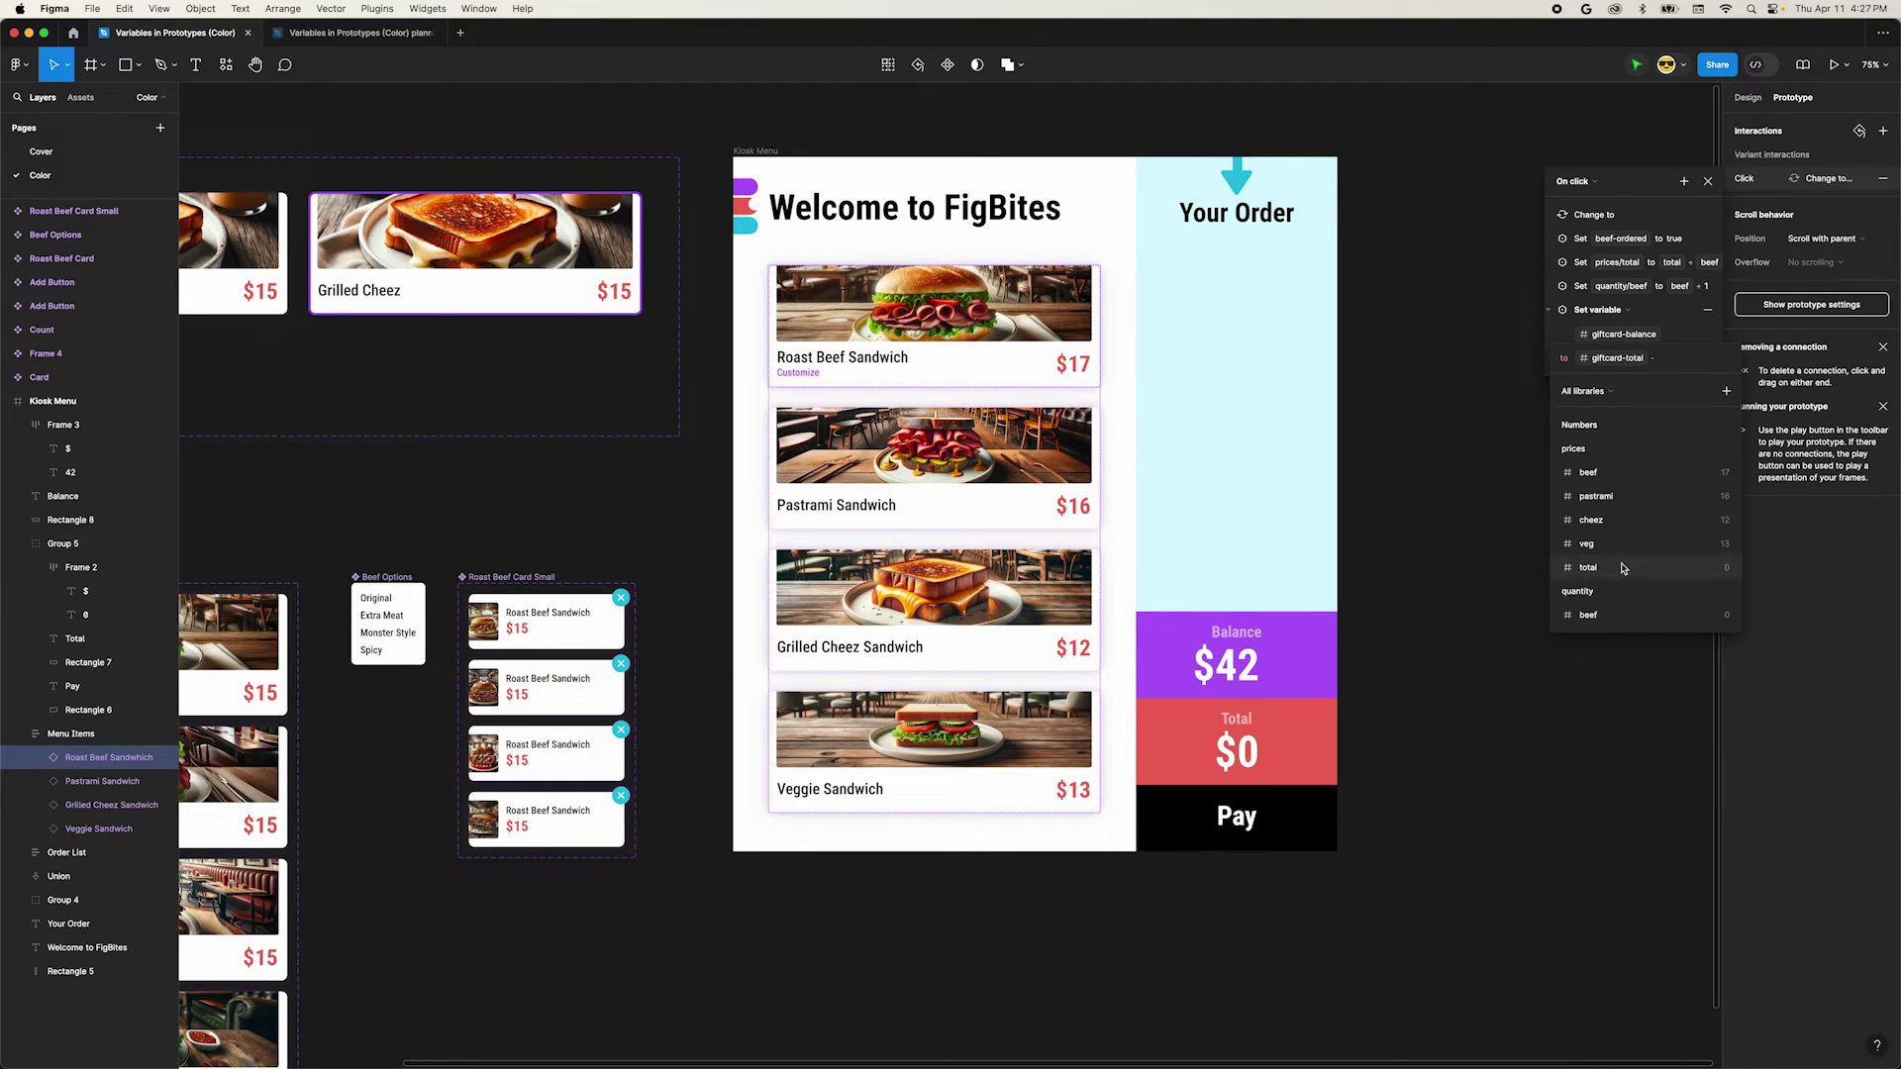
pyautogui.click(1624, 569)
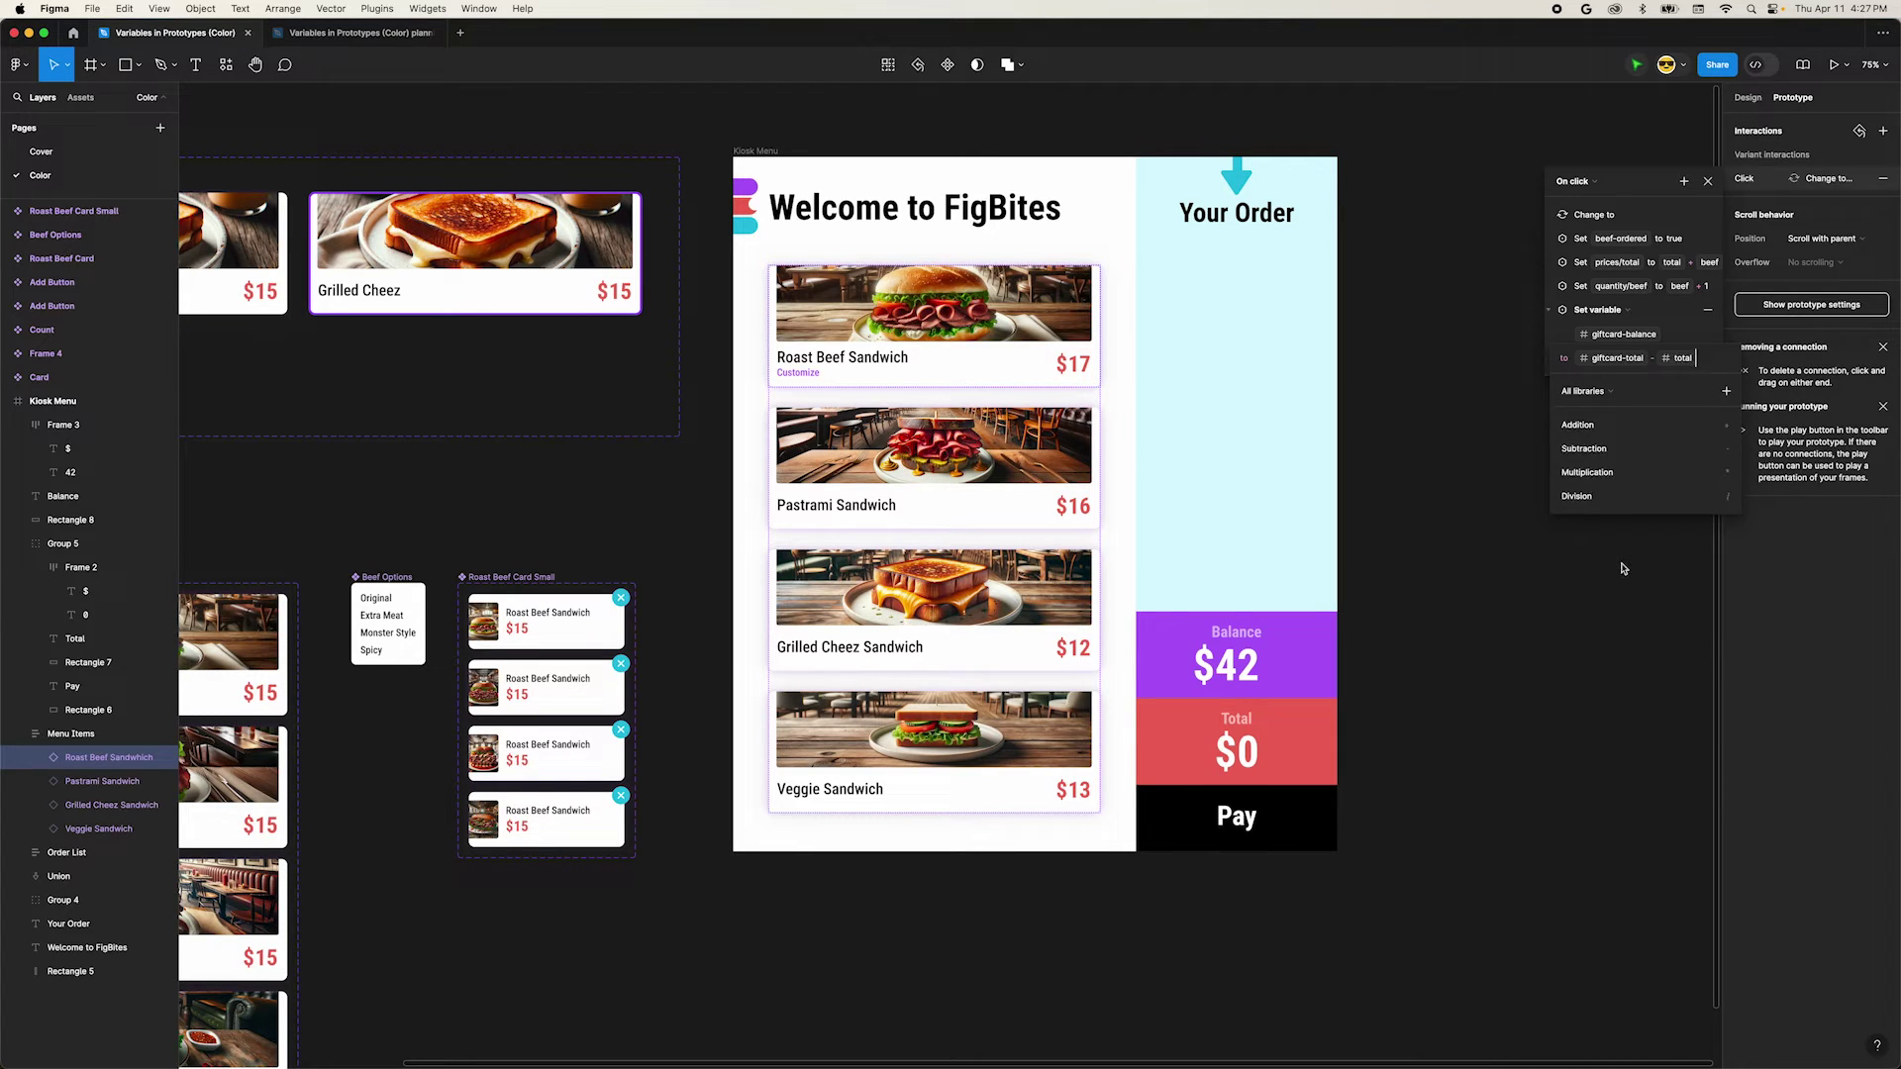
# Add a conditional: if giftcard-balance < 0, set final-cost to giftcard-balance * -1; then preview.
pyautogui.click(1685, 183)
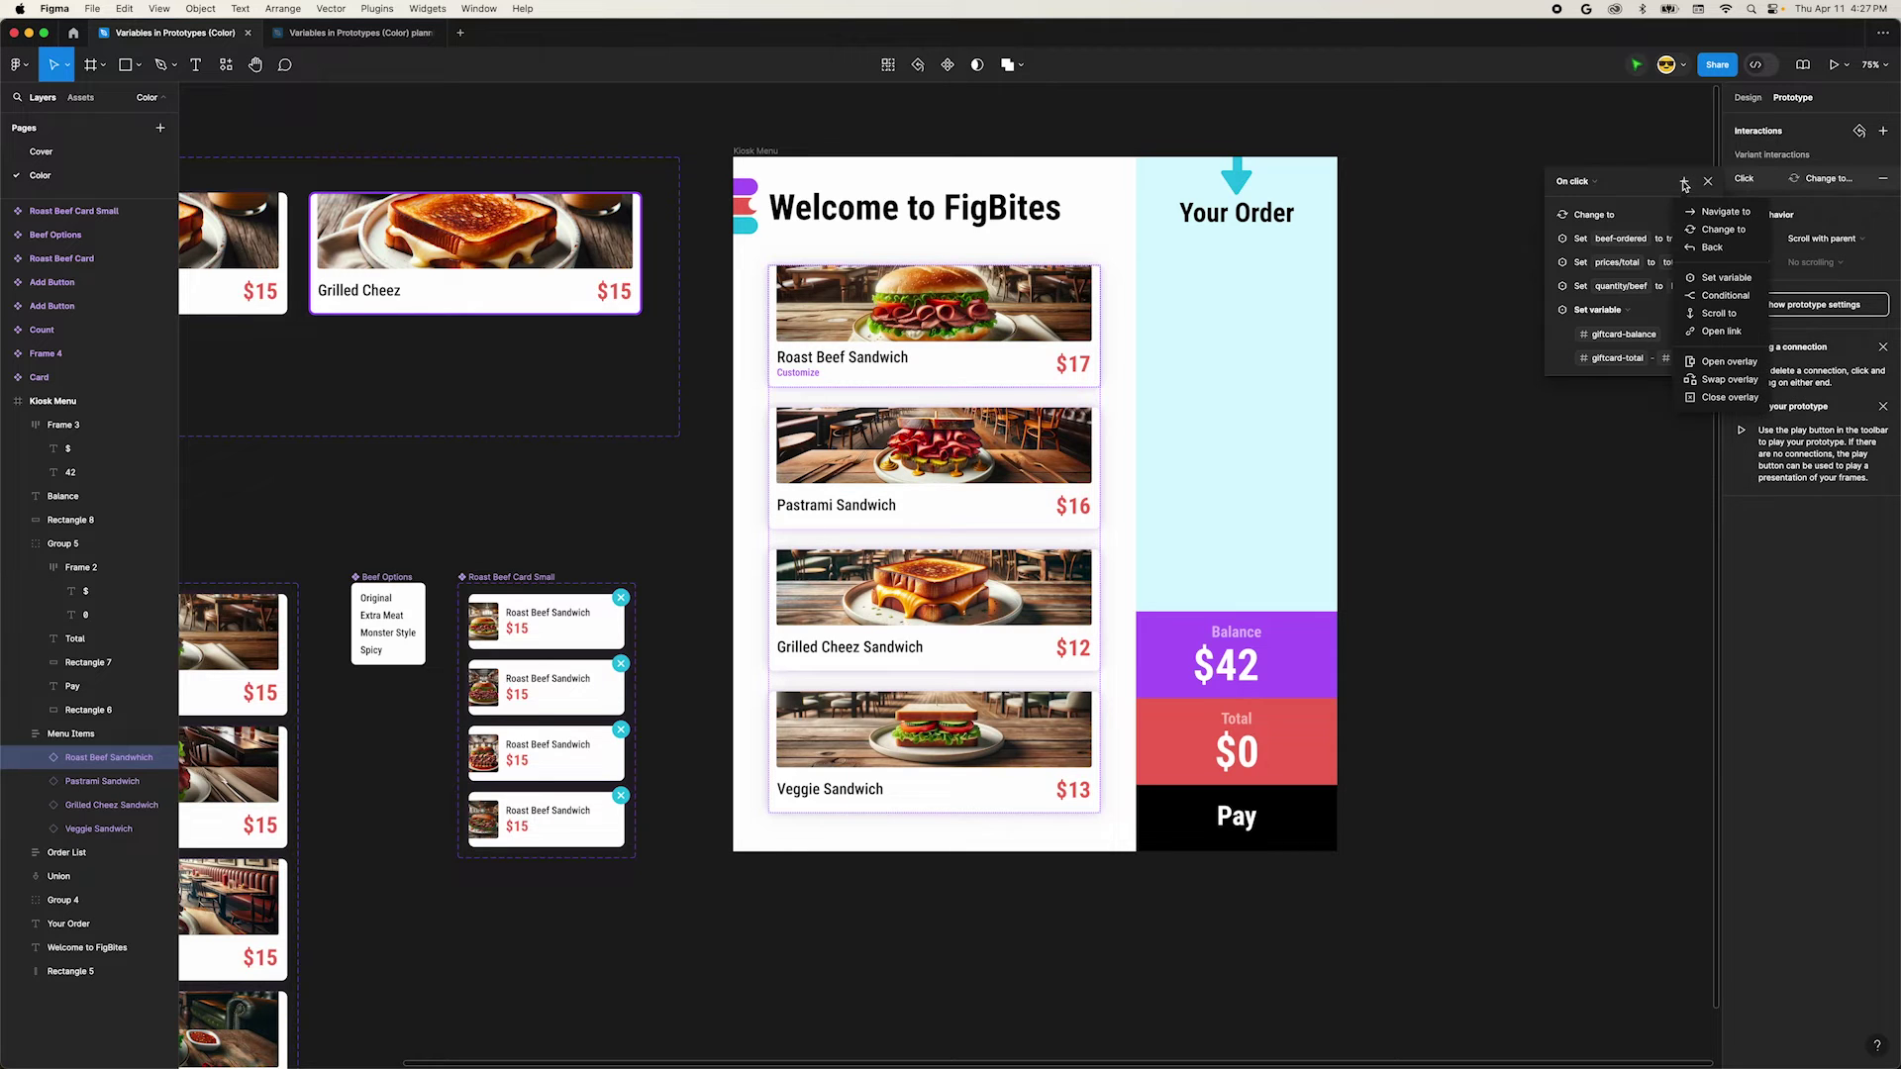
pyautogui.click(1707, 296)
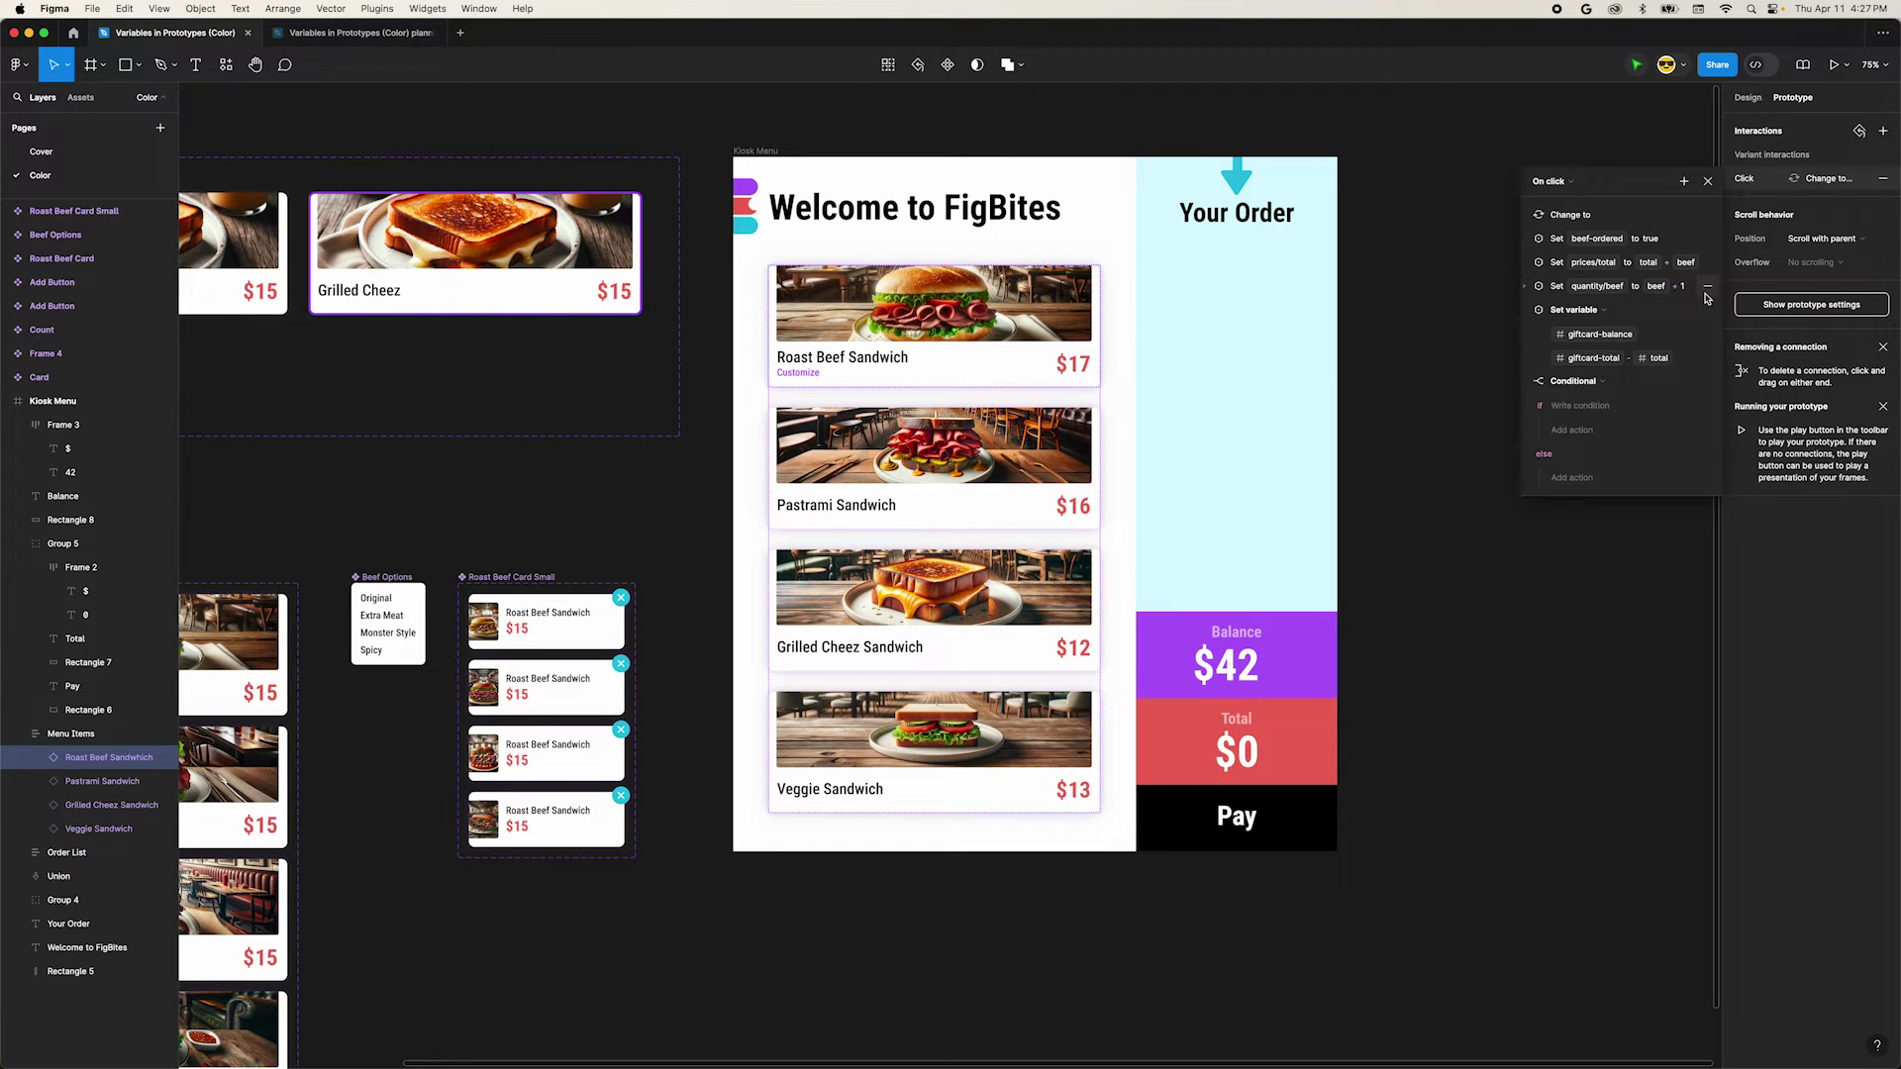
pyautogui.click(1580, 405)
pyautogui.scroll(-2, 1599, 594)
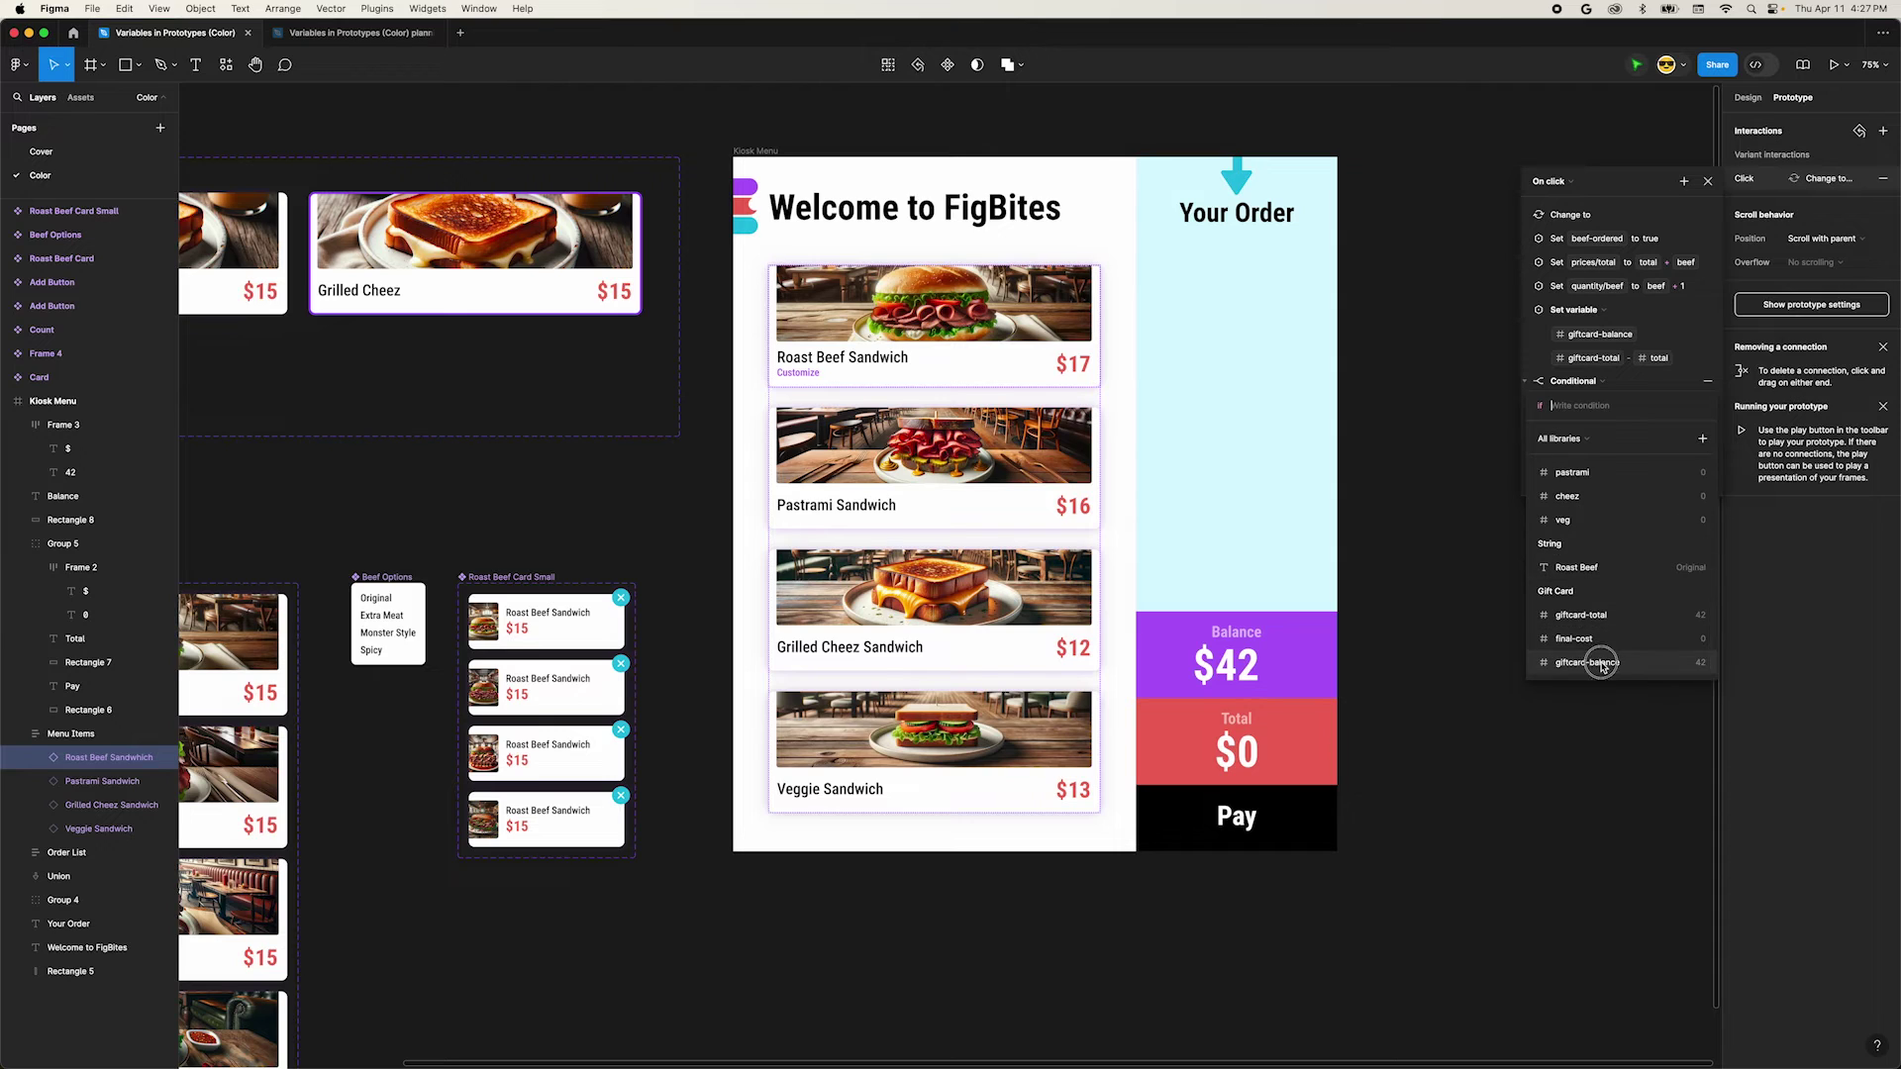
pyautogui.click(1602, 664)
pyautogui.write('<0')
pyautogui.press('Return')
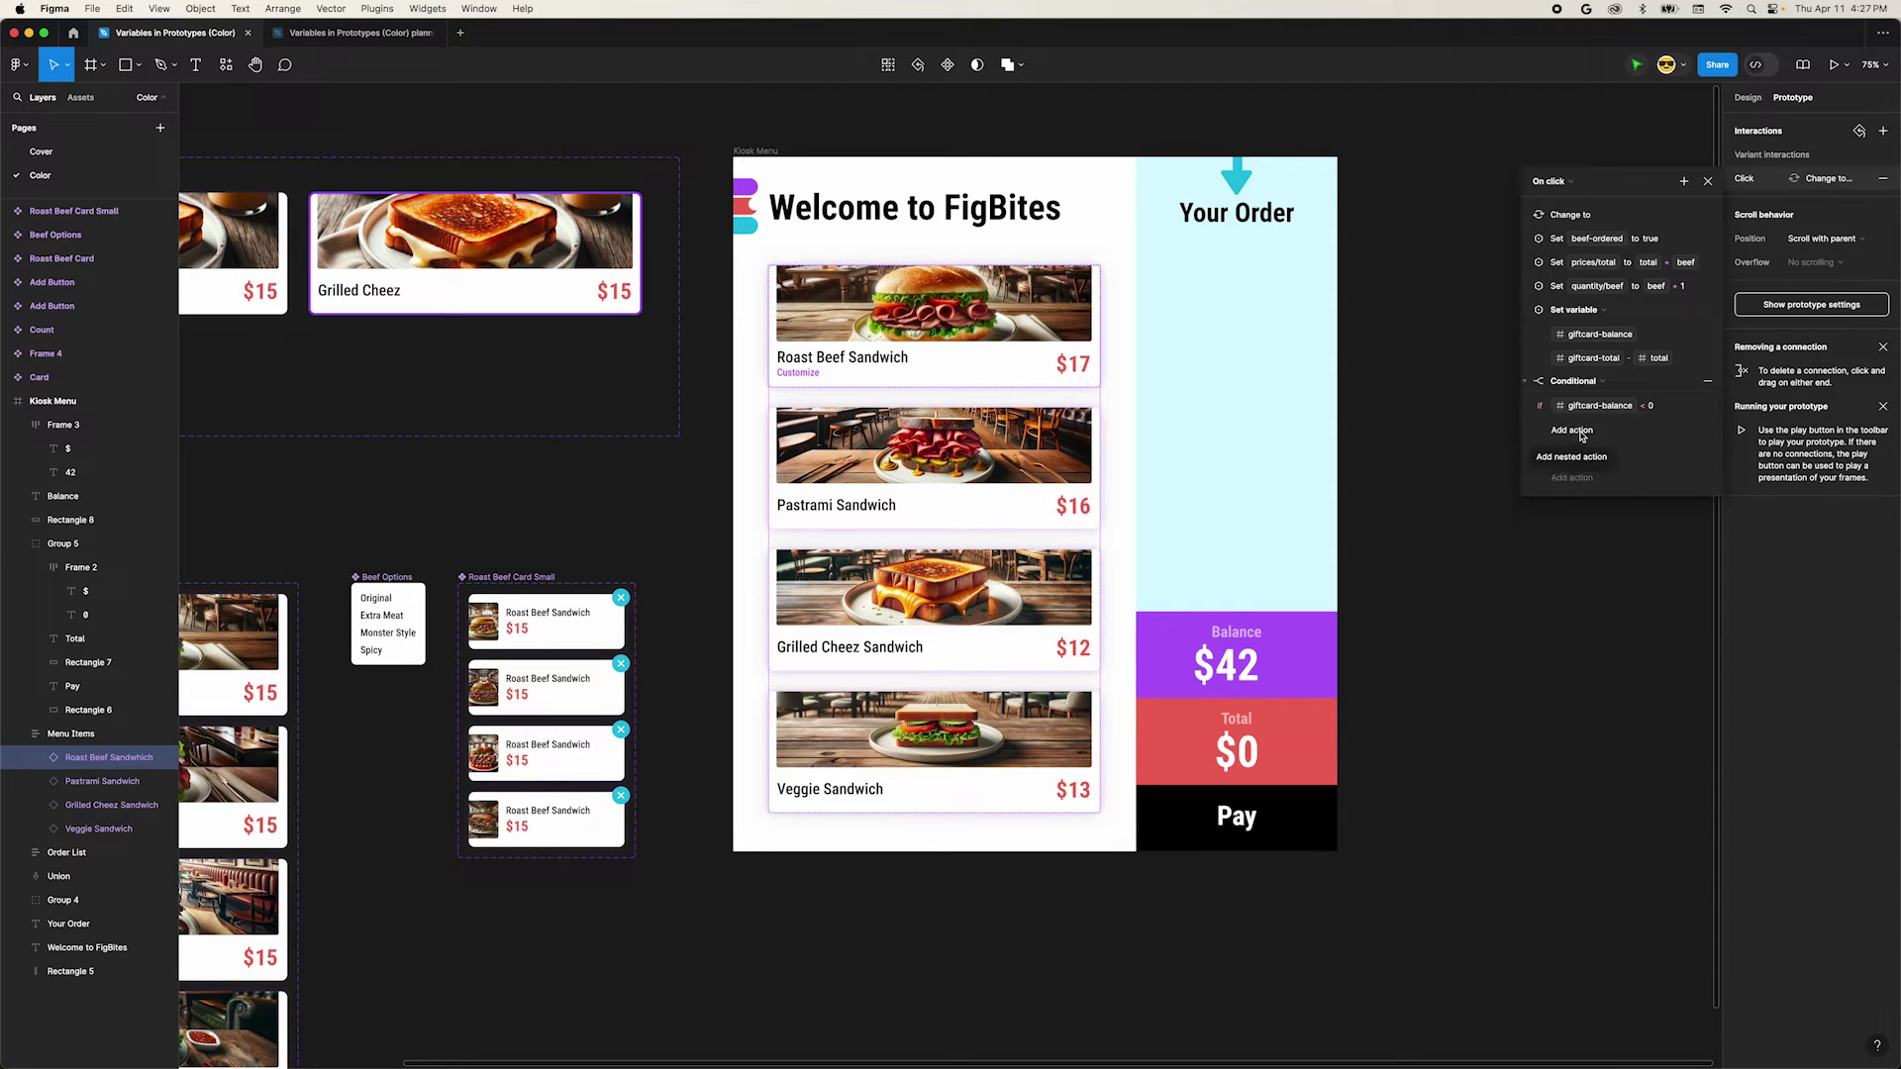
pyautogui.click(1582, 431)
pyautogui.click(1582, 530)
pyautogui.scroll(-3, 1587, 634)
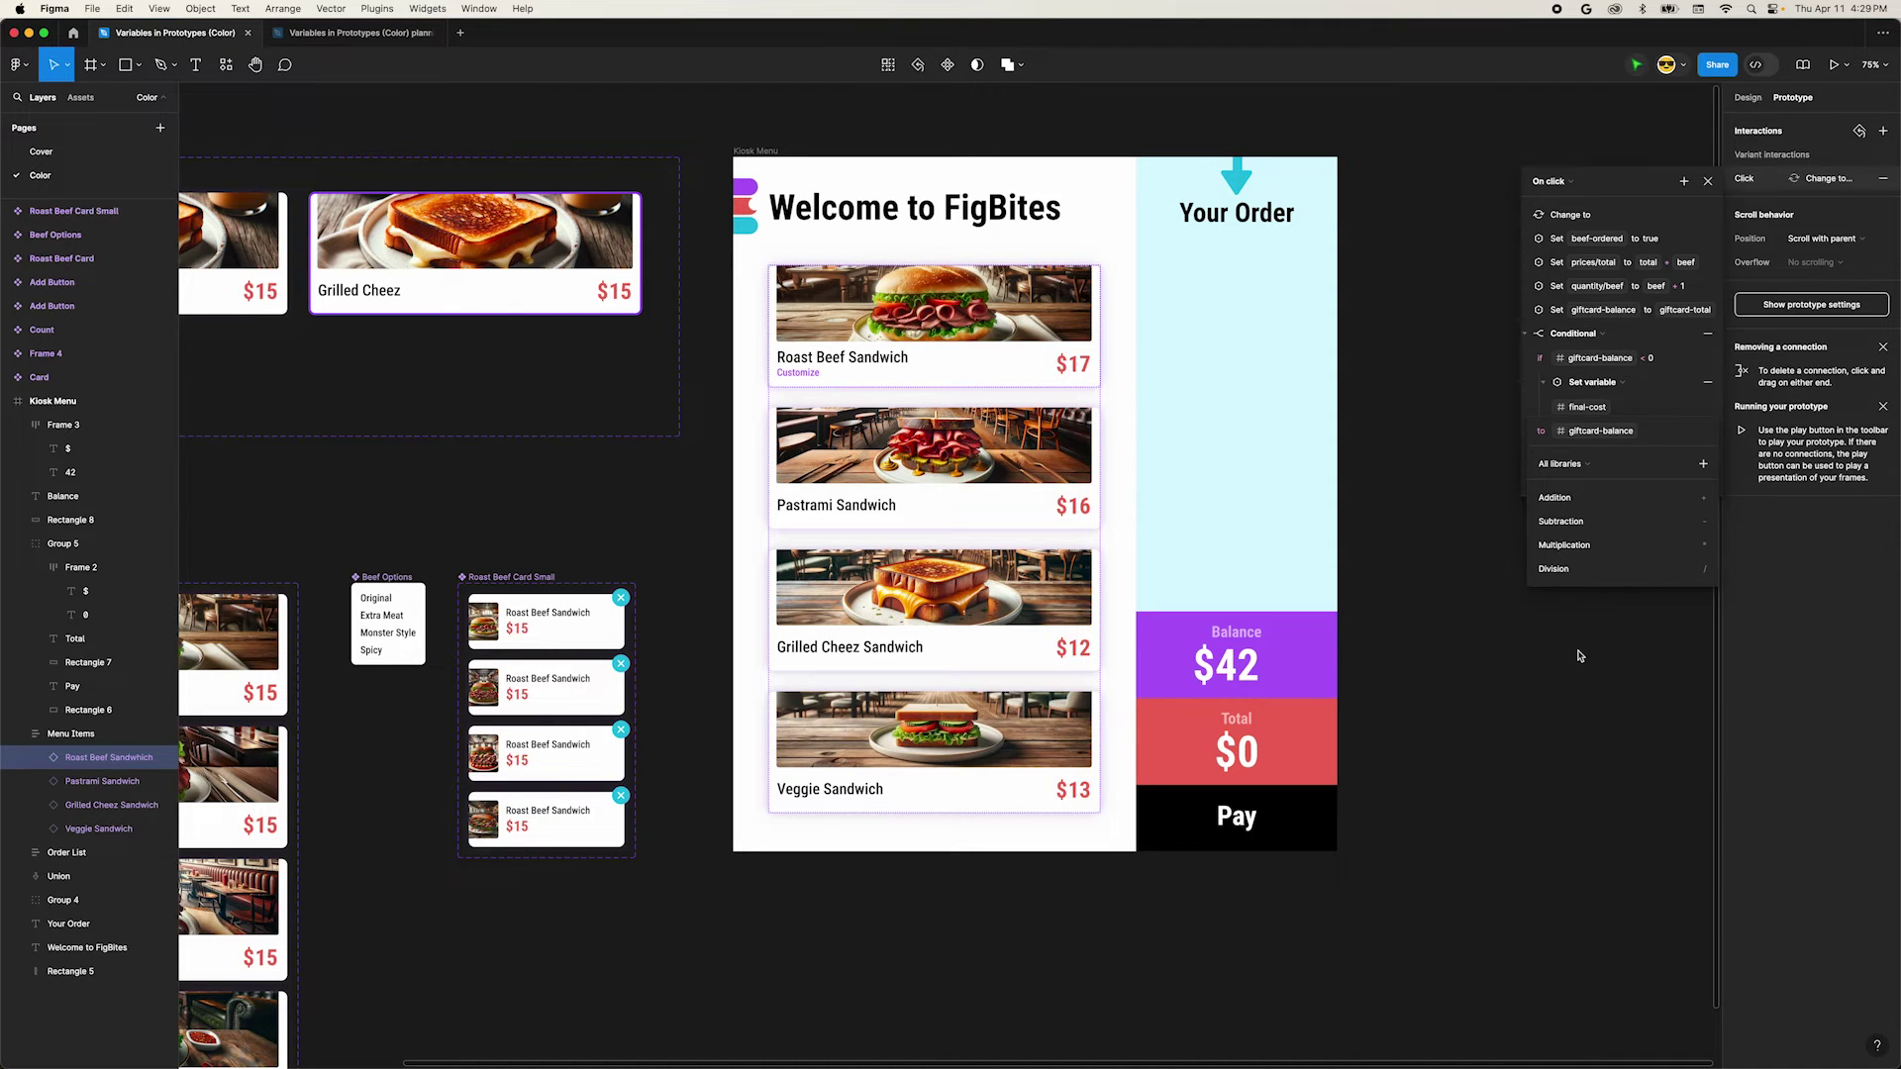
pyautogui.write('* ')
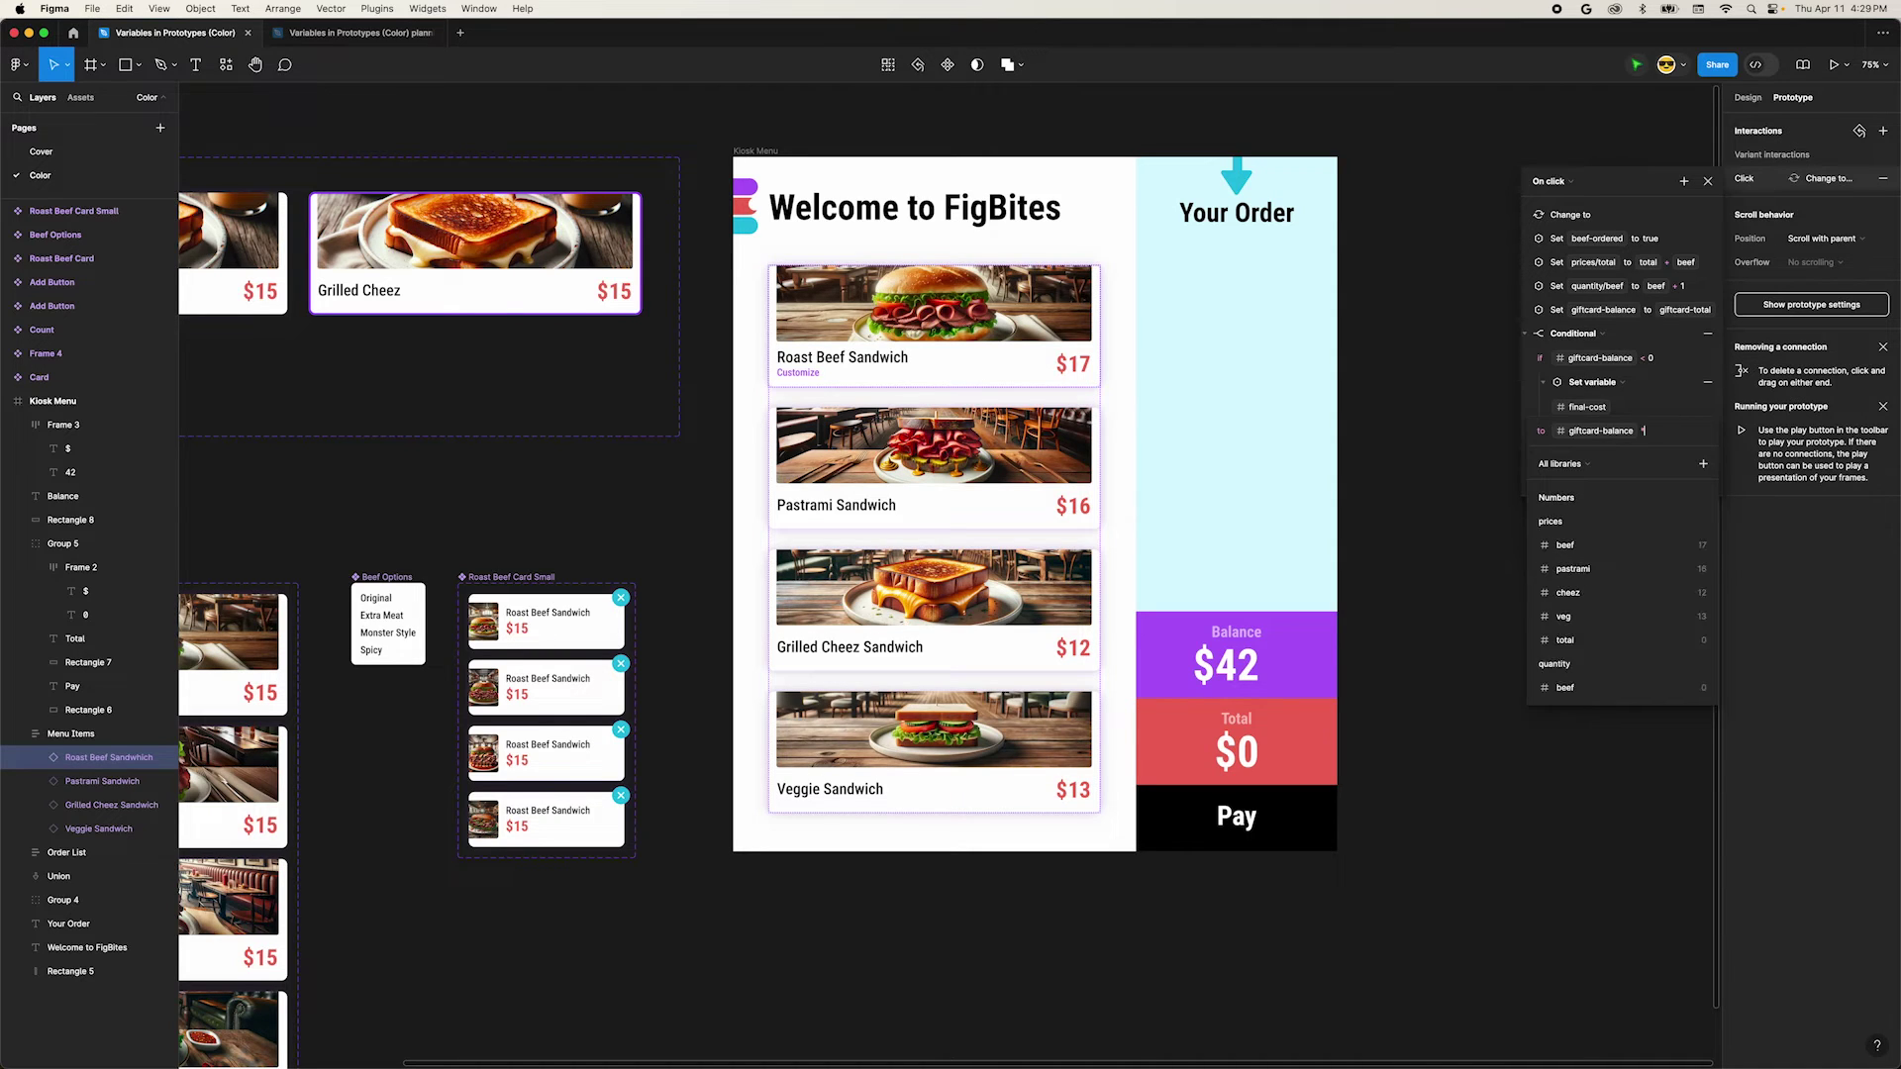
pyautogui.write('-1')
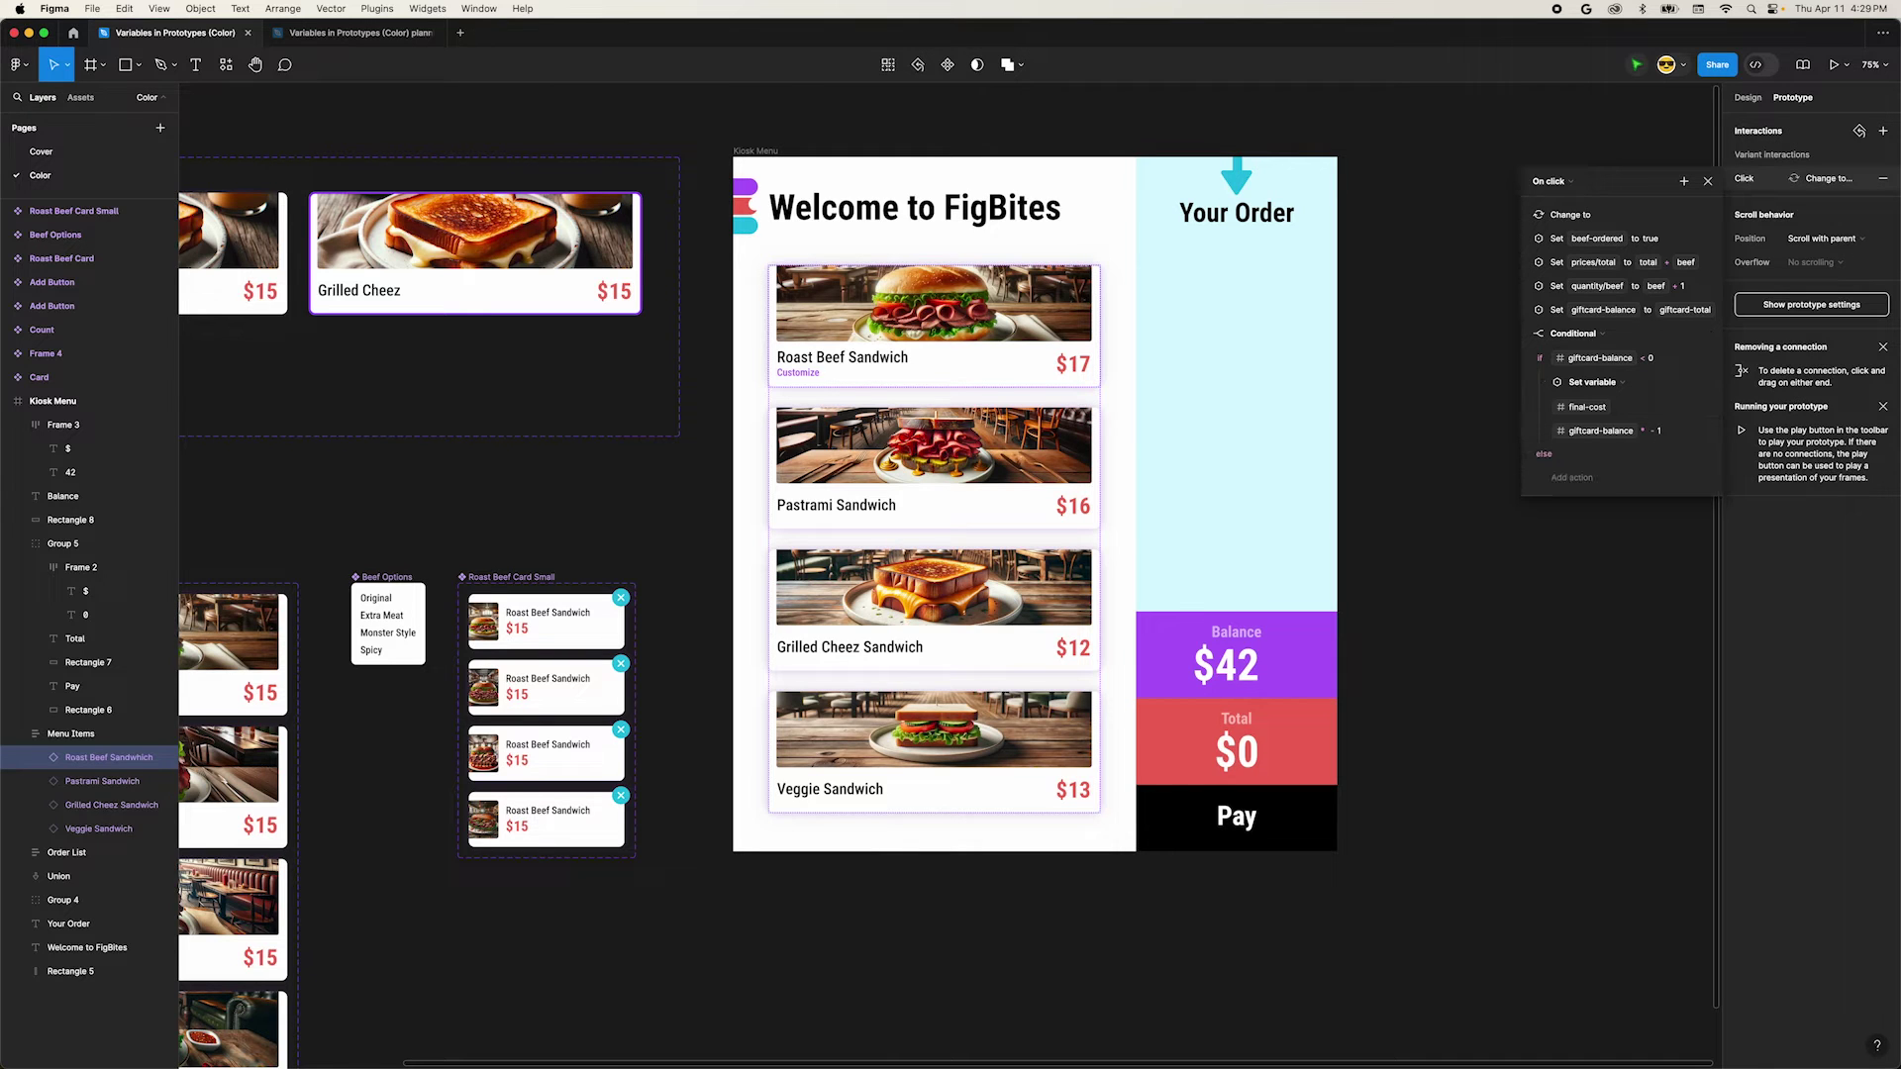
pyautogui.click(756, 152)
pyautogui.hotkey('shift', 'space')
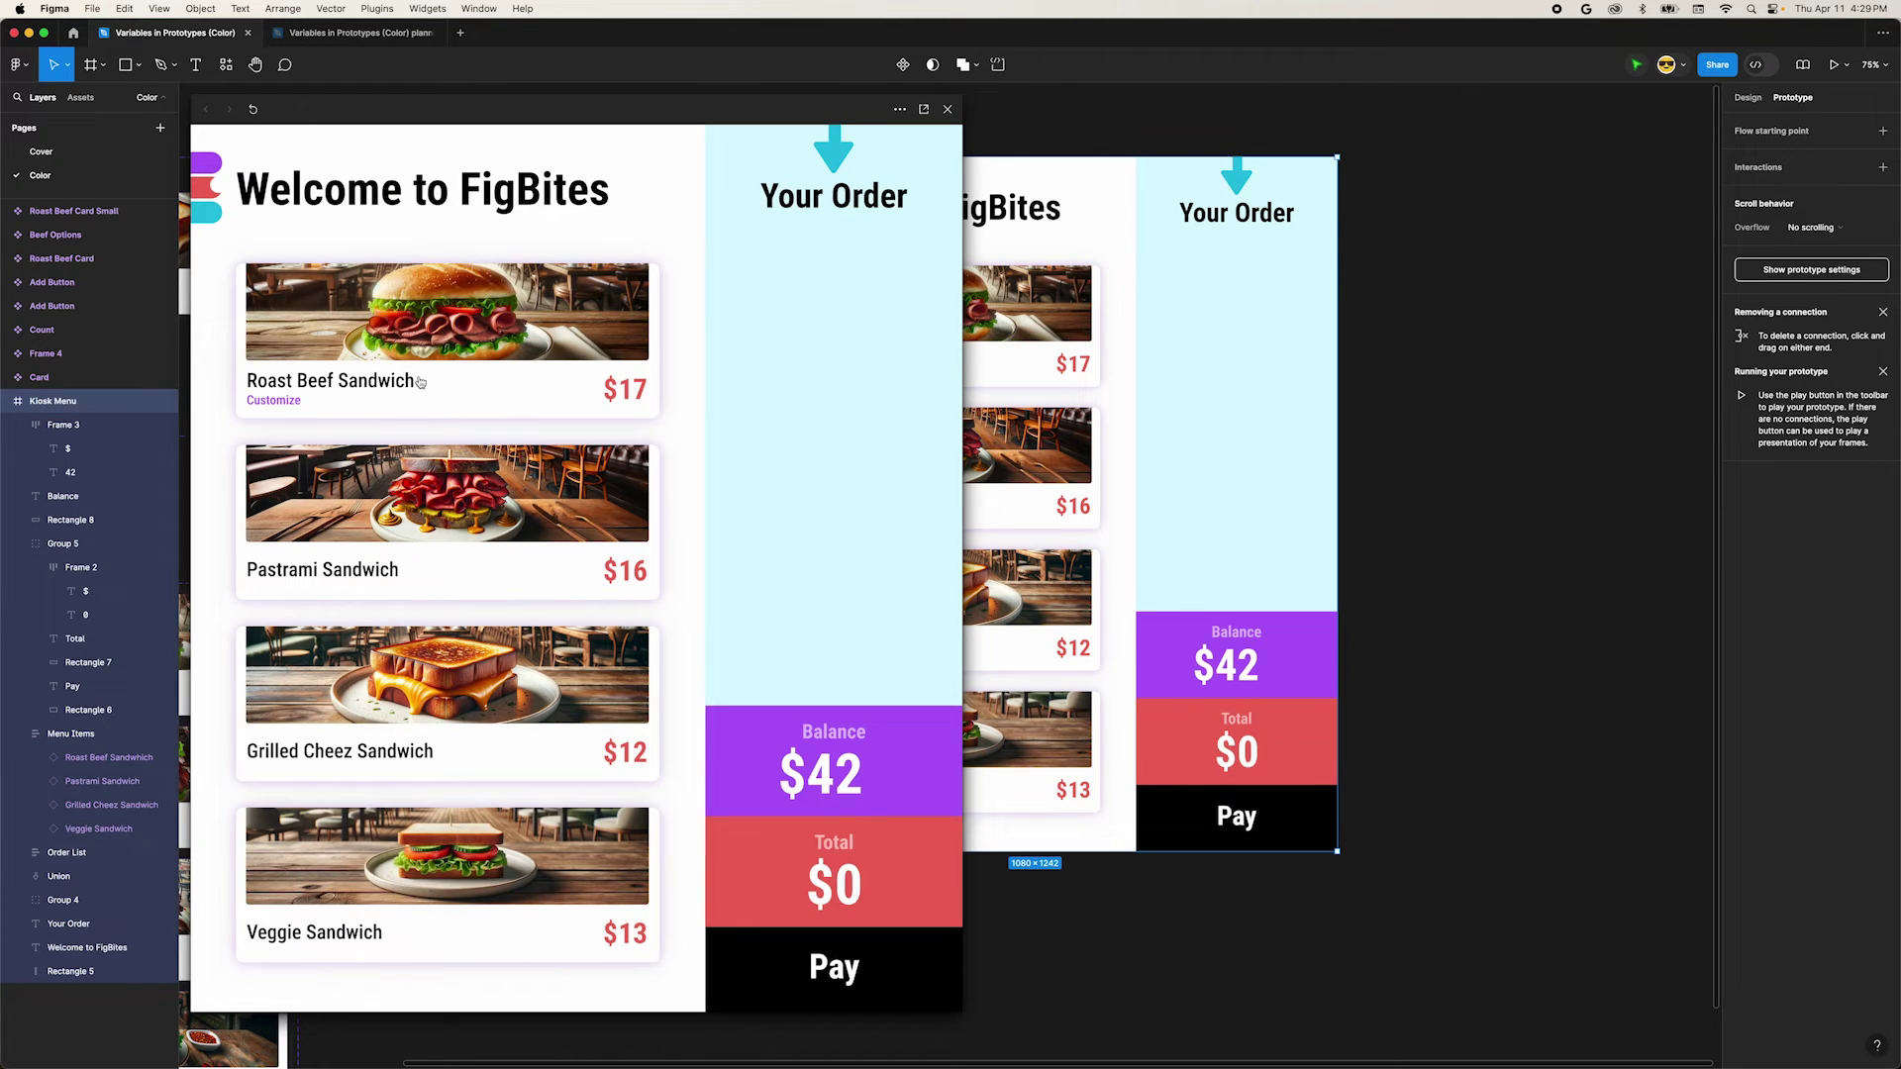
# Order five Roast Beef Sandwiches in the preview, bringing Total to $43, then close it.
pyautogui.click(469, 342)
pyautogui.click(468, 342)
pyautogui.click(468, 343)
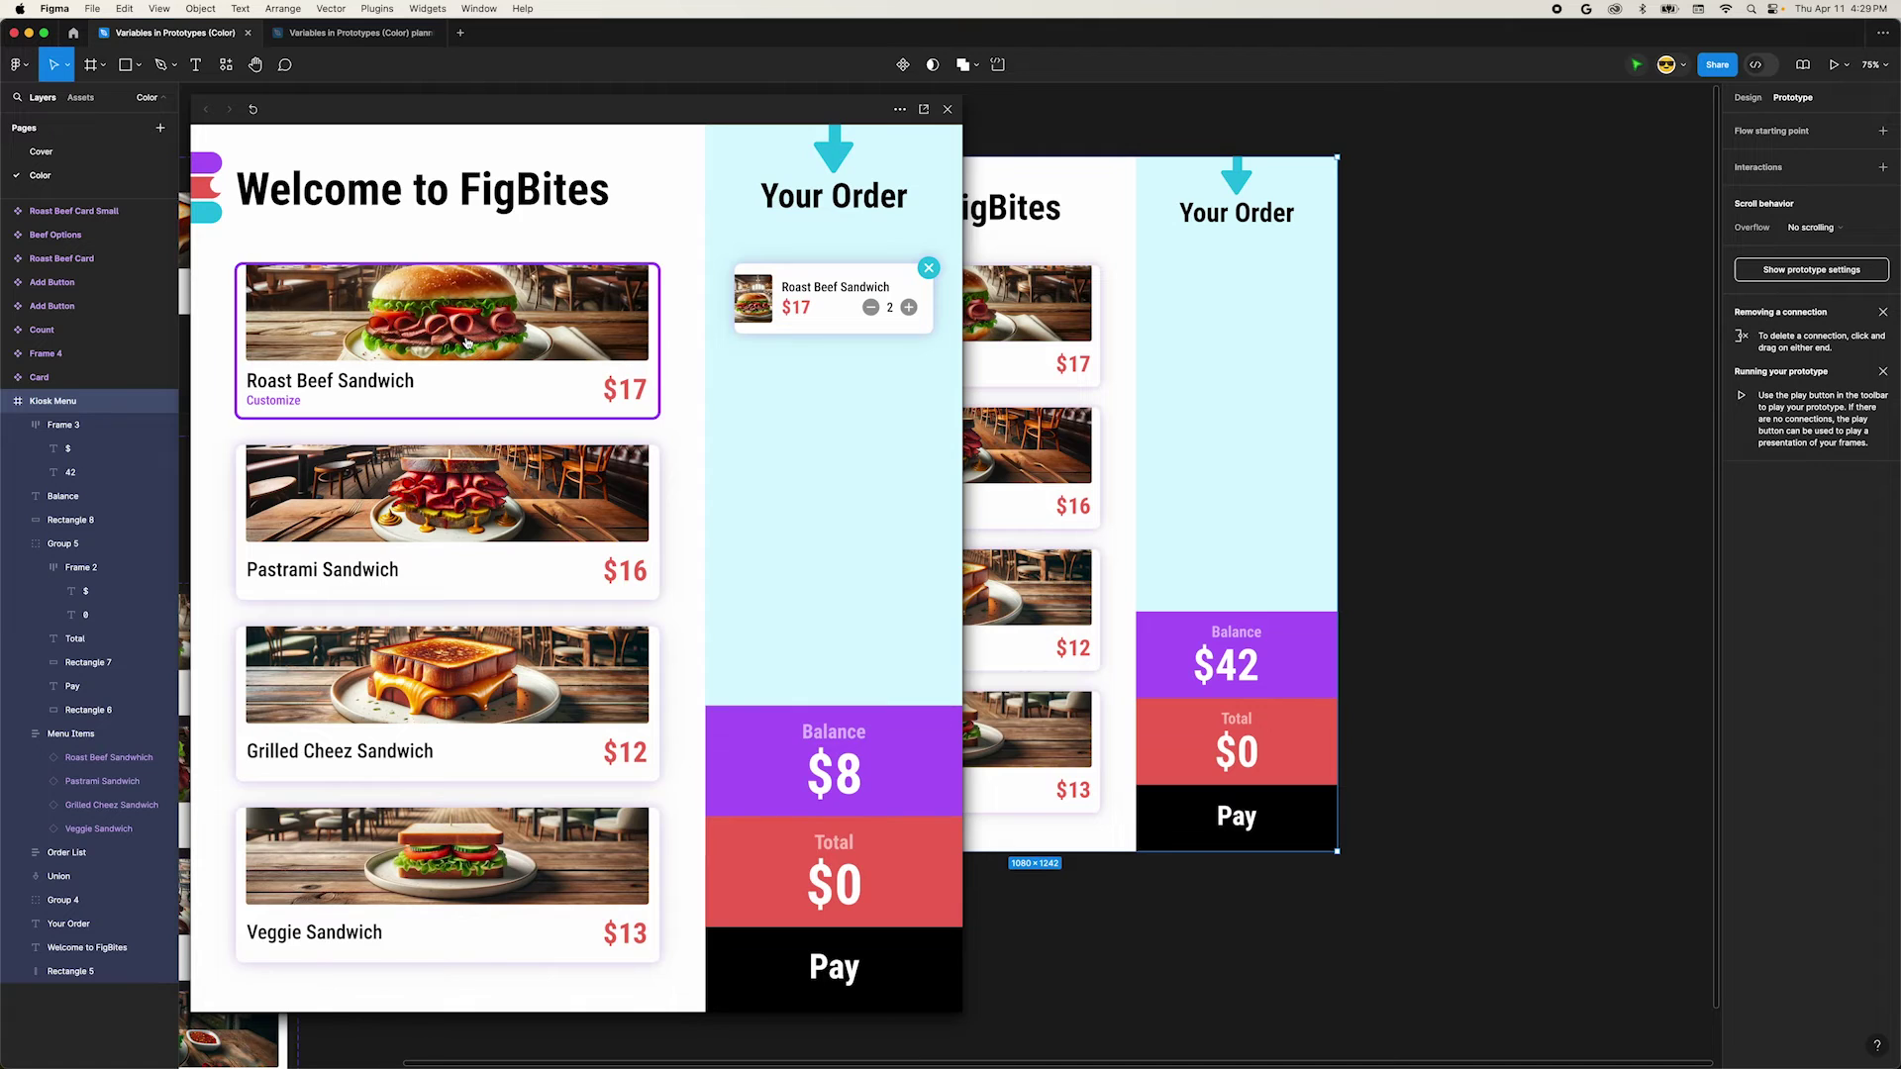
pyautogui.click(468, 342)
pyautogui.click(468, 343)
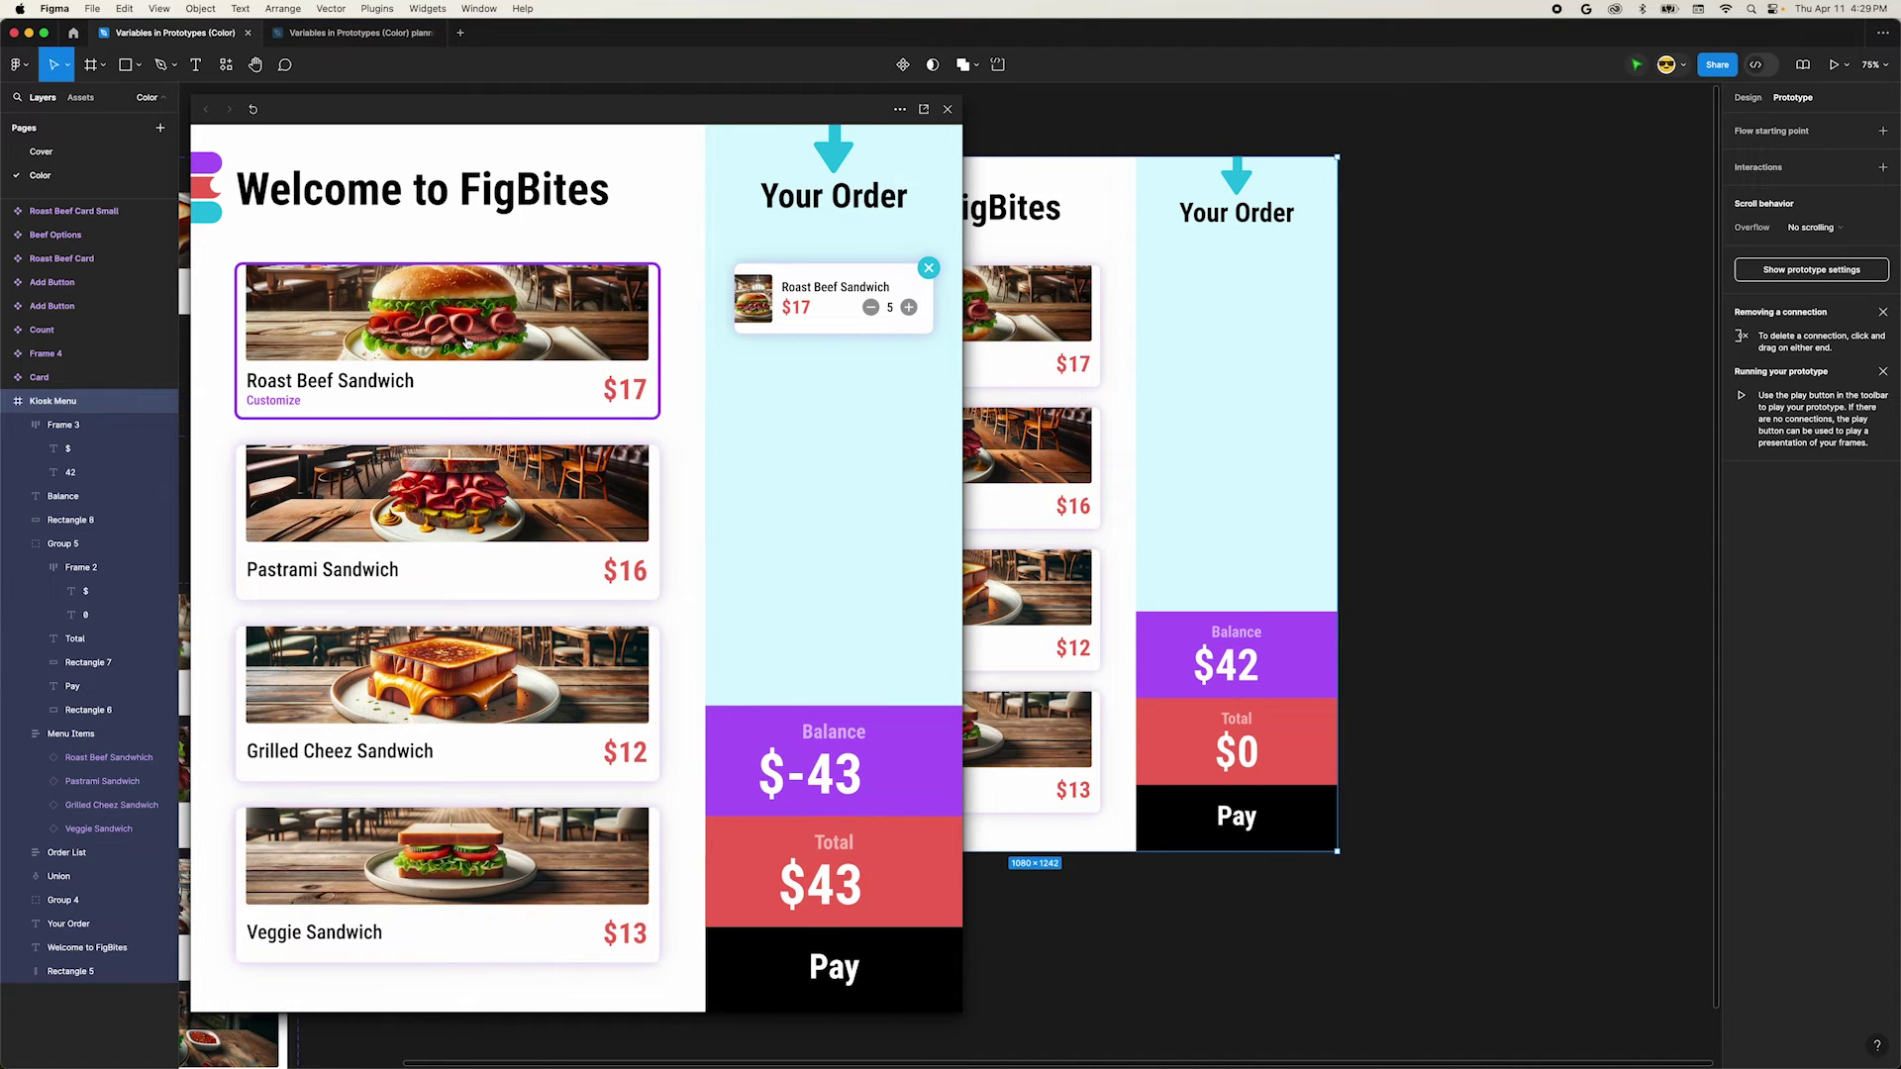
pyautogui.click(943, 111)
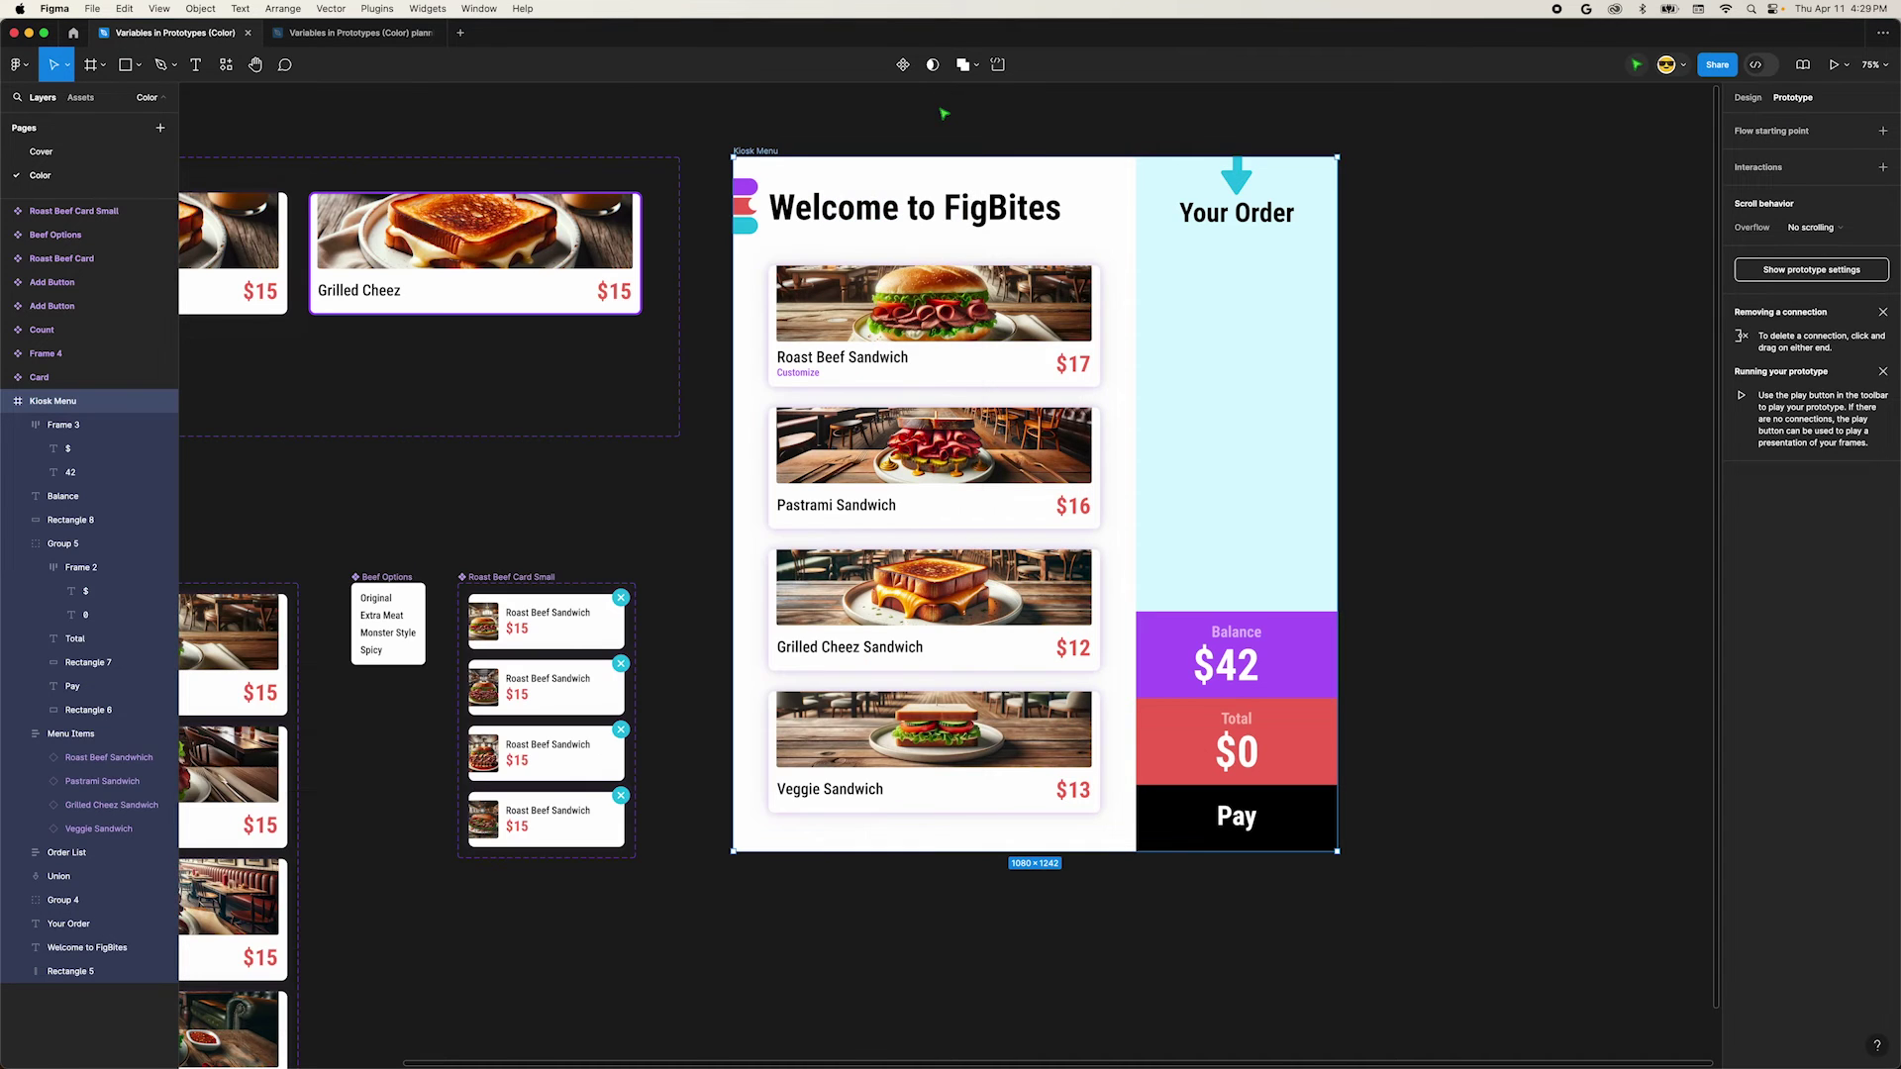
pyautogui.click(934, 317)
# Add a Conditional 'giftcard-balance <= 0' to the Roast Beef card's On click, setting giftcard-balance.
pyautogui.click(1773, 179)
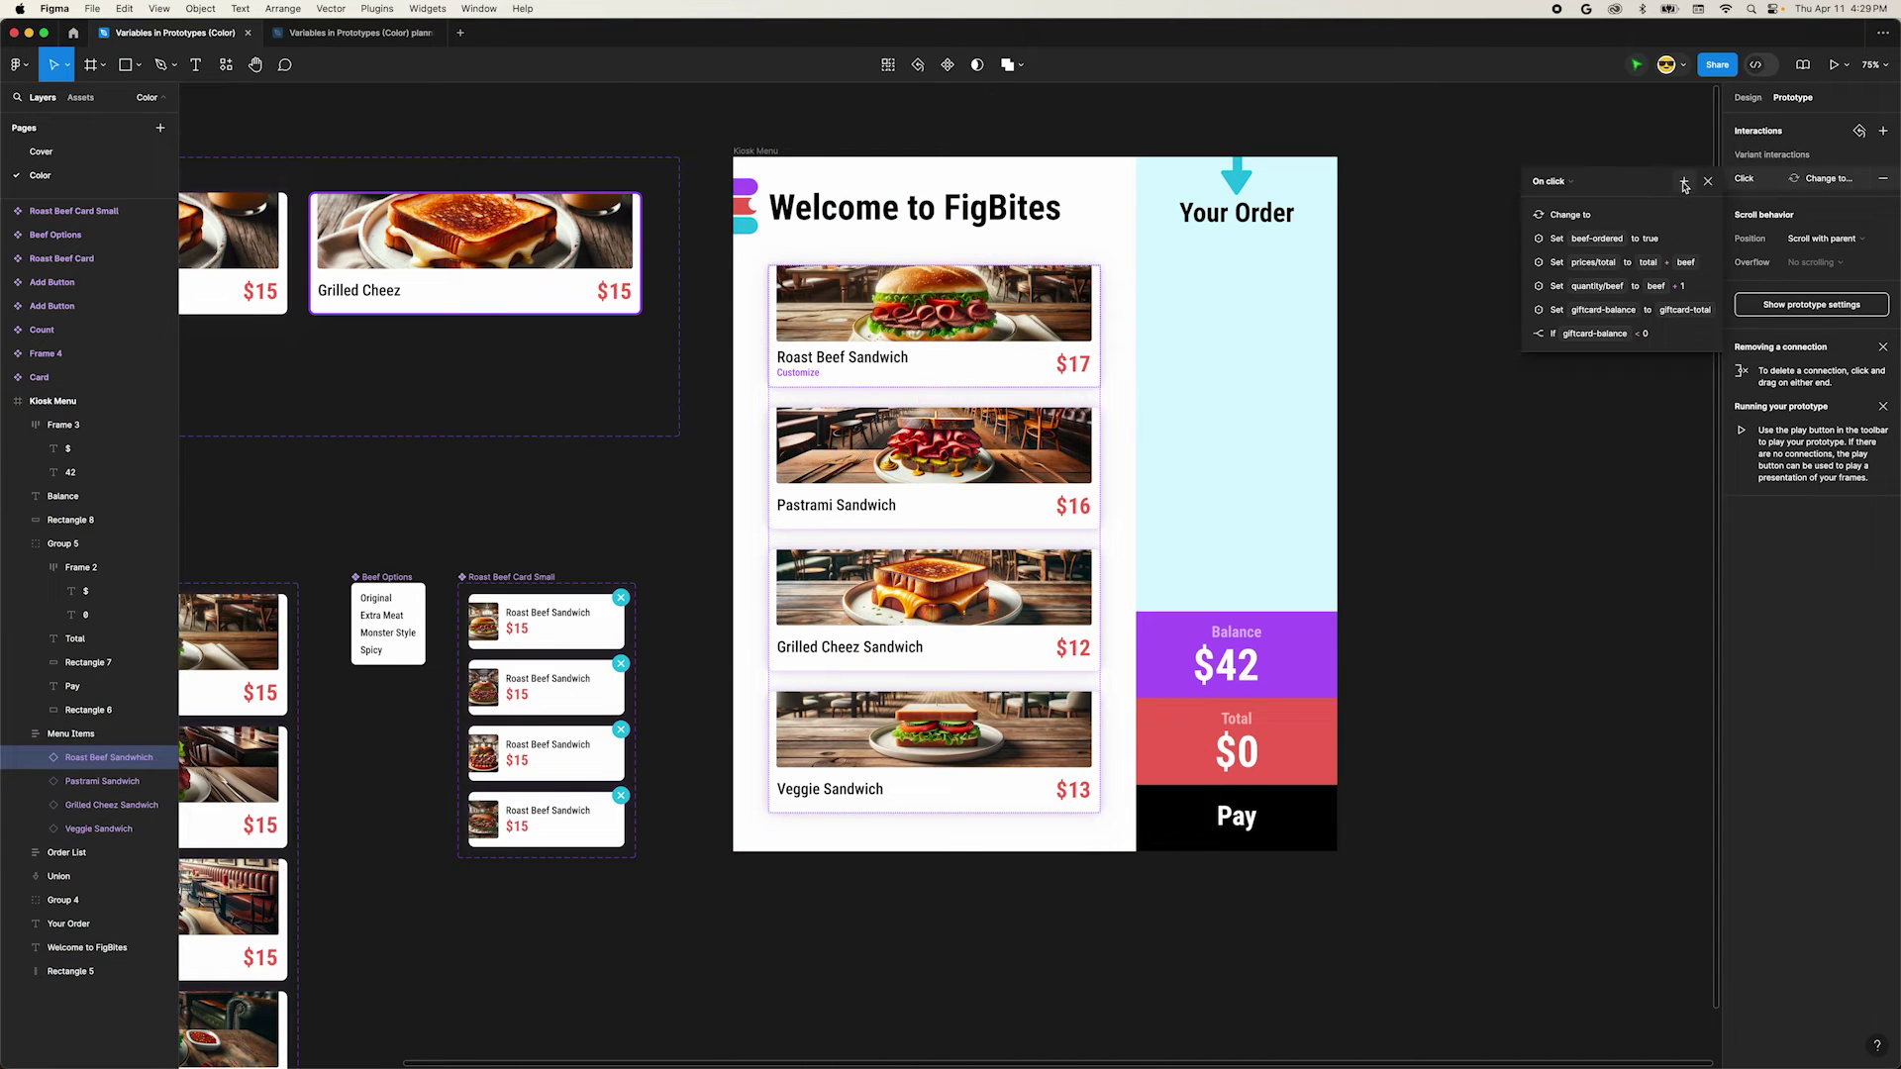
pyautogui.click(1683, 181)
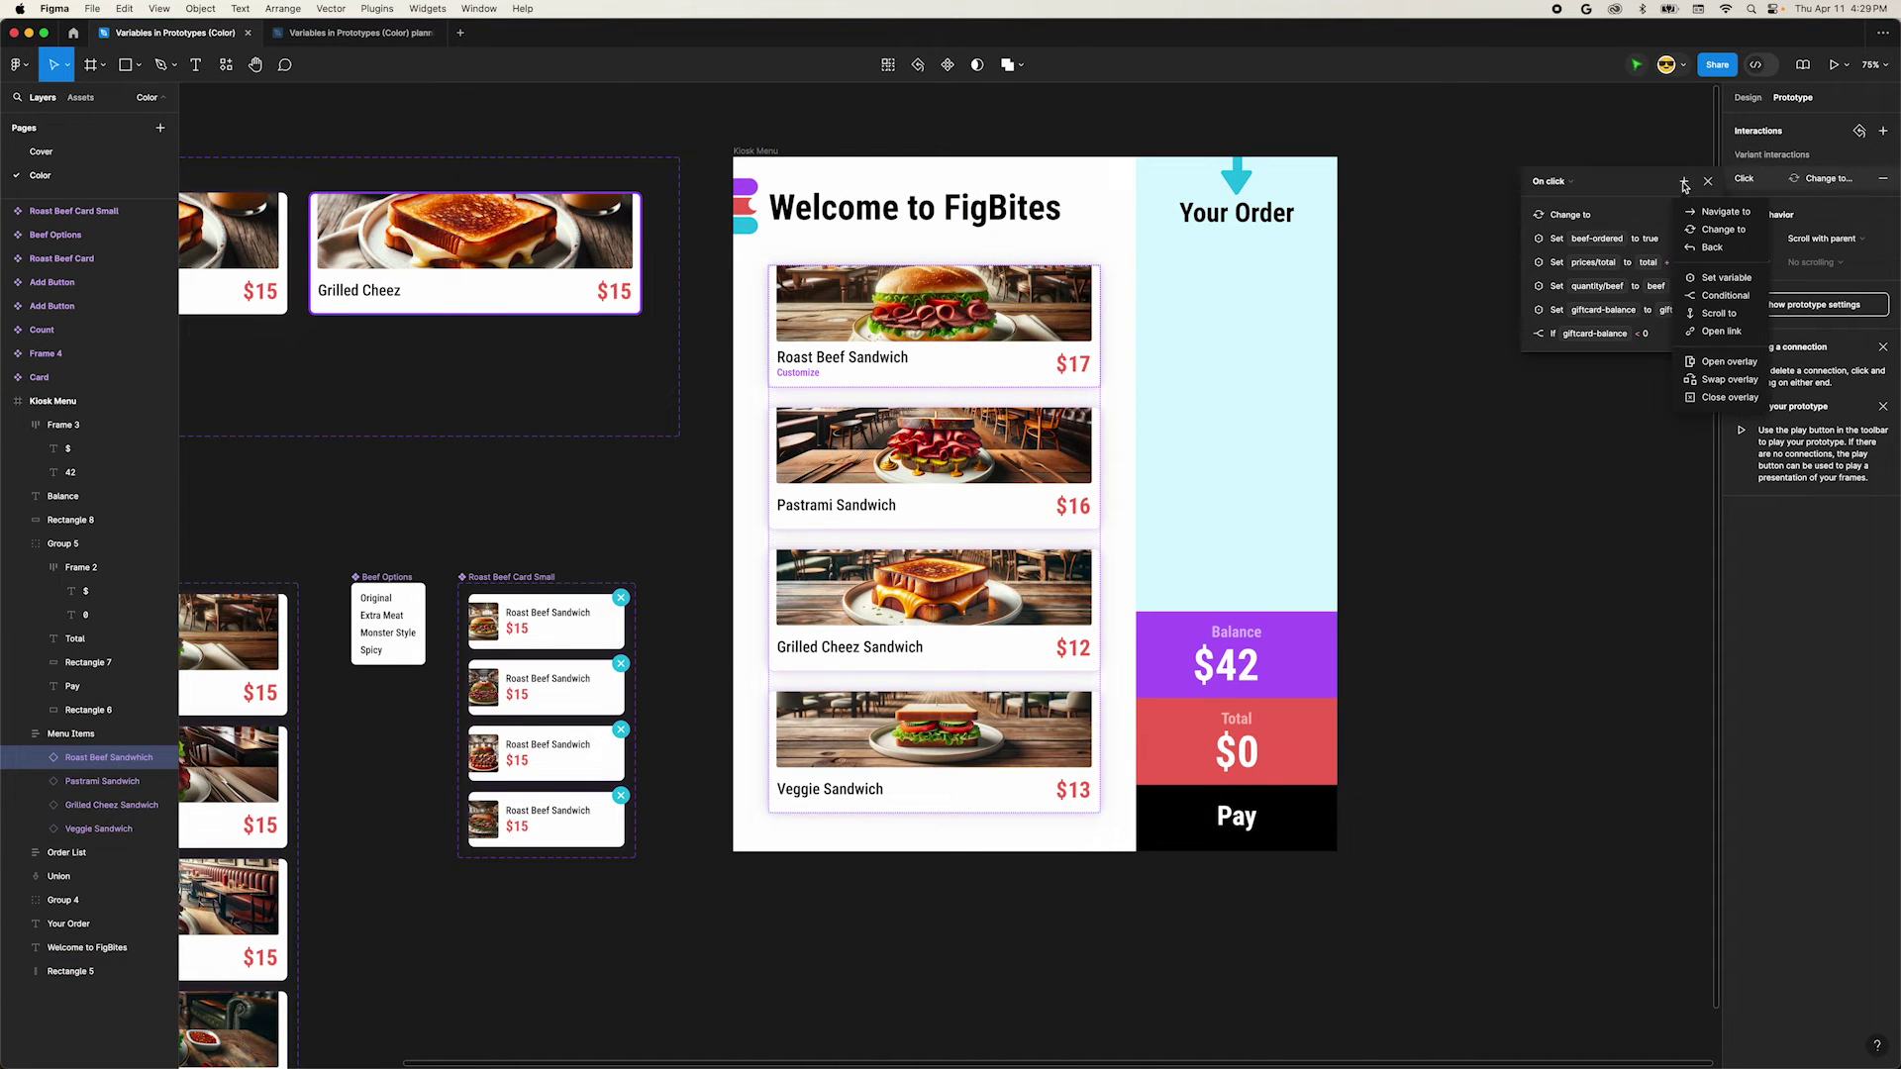
pyautogui.click(1725, 295)
pyautogui.scroll(-5, 1594, 594)
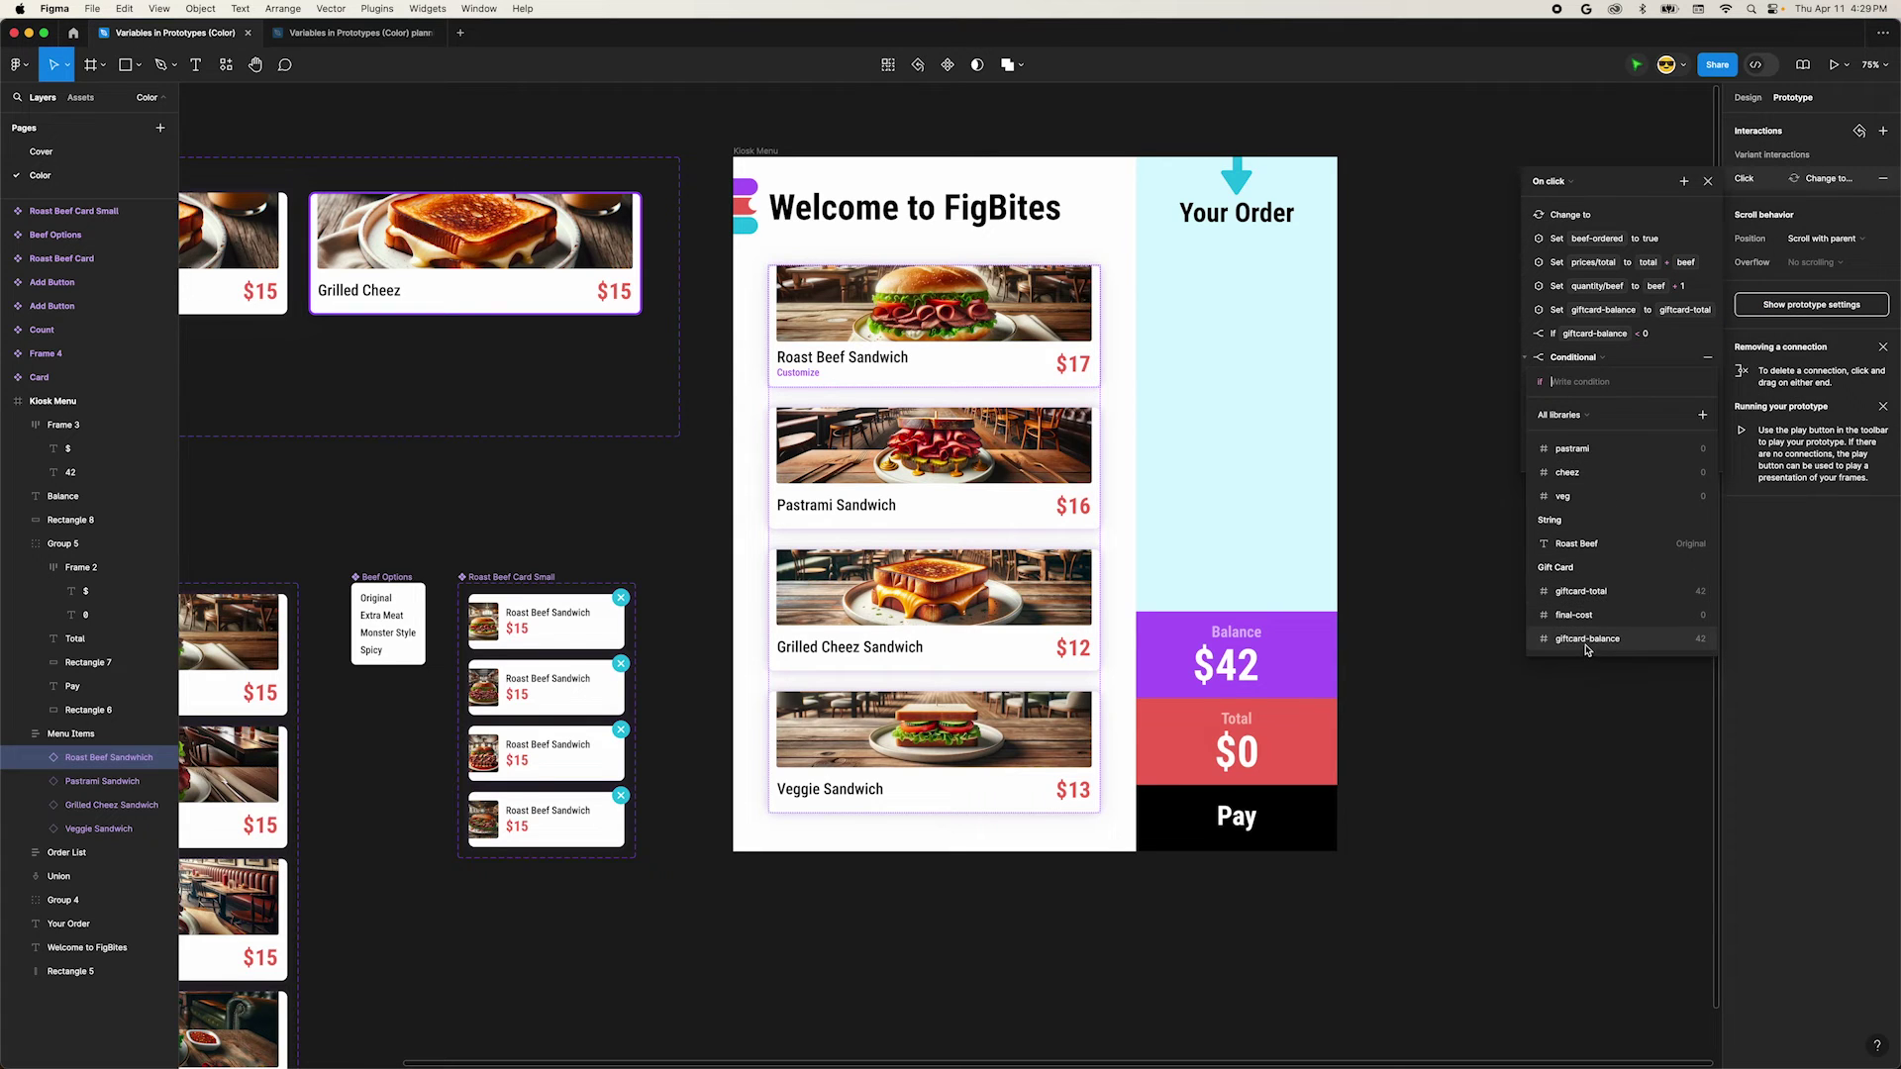
pyautogui.click(1588, 640)
pyautogui.click(1585, 570)
pyautogui.write('0')
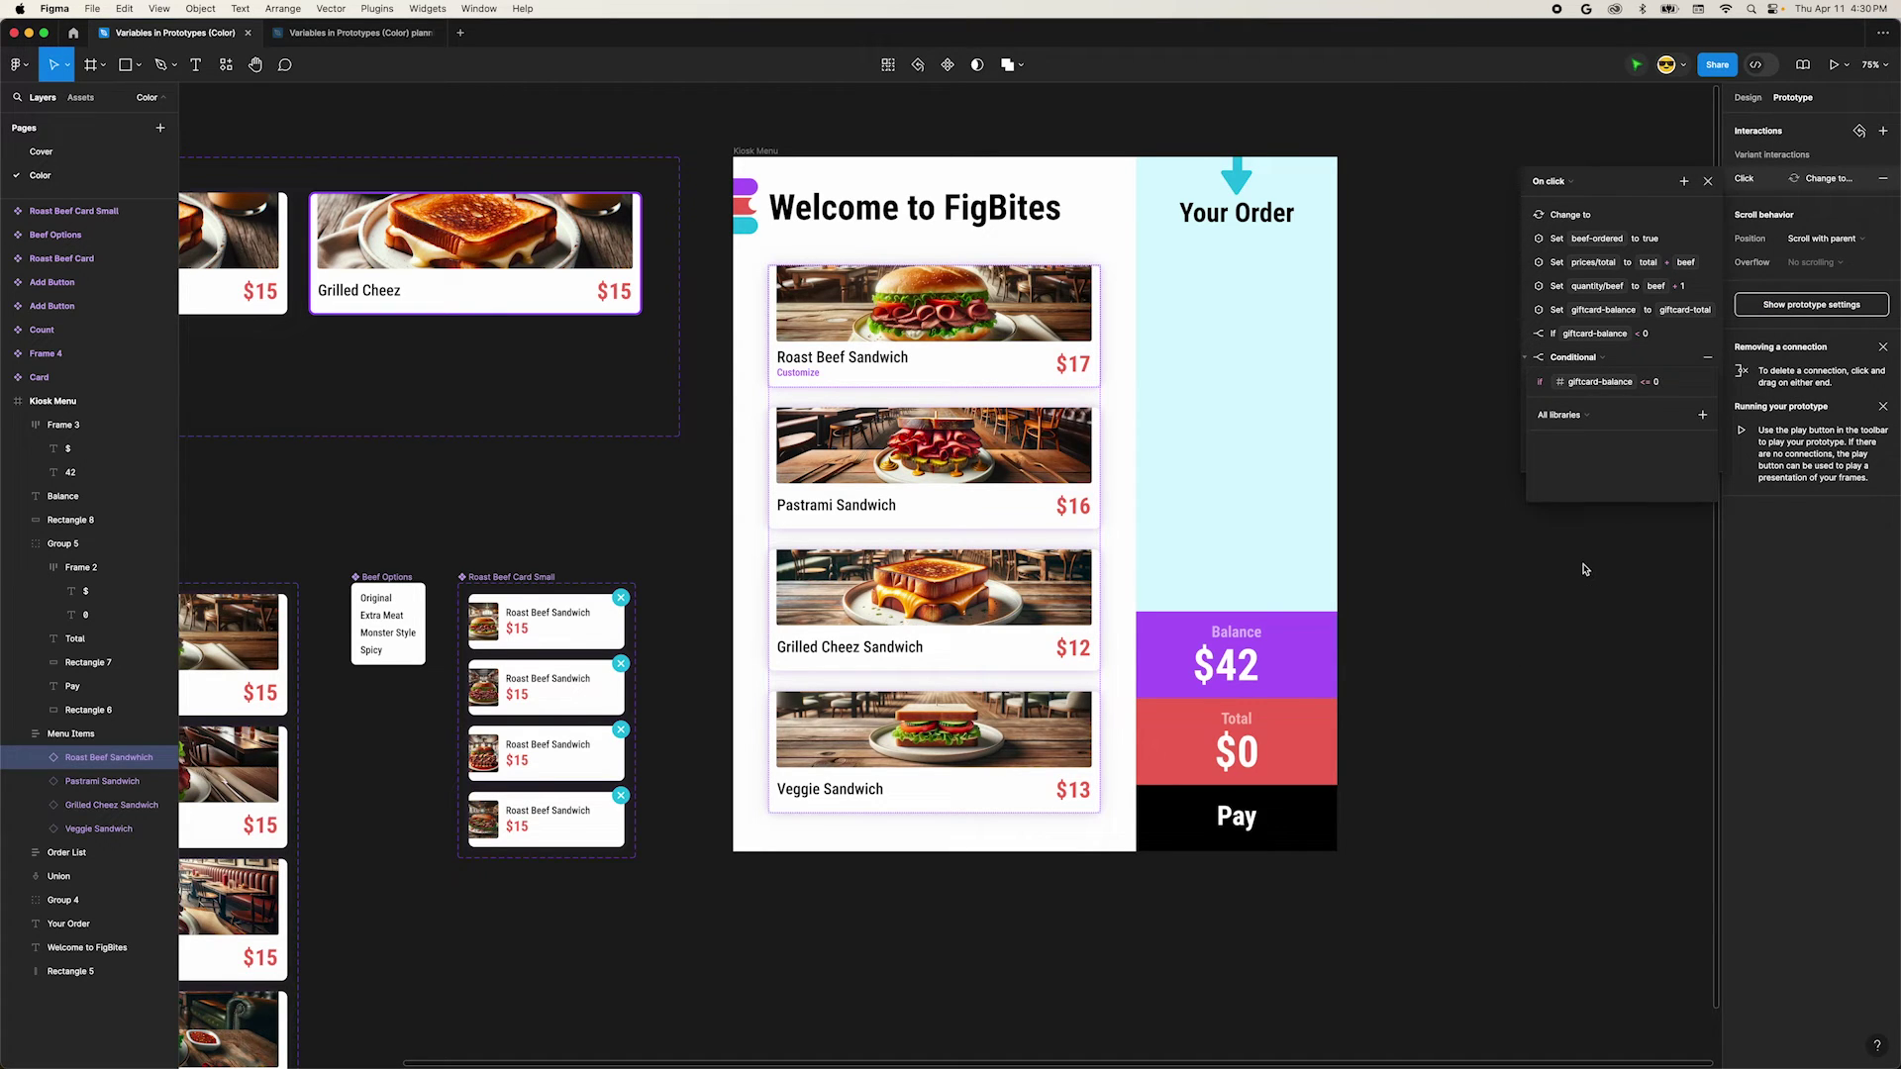
pyautogui.click(1575, 408)
pyautogui.click(1584, 502)
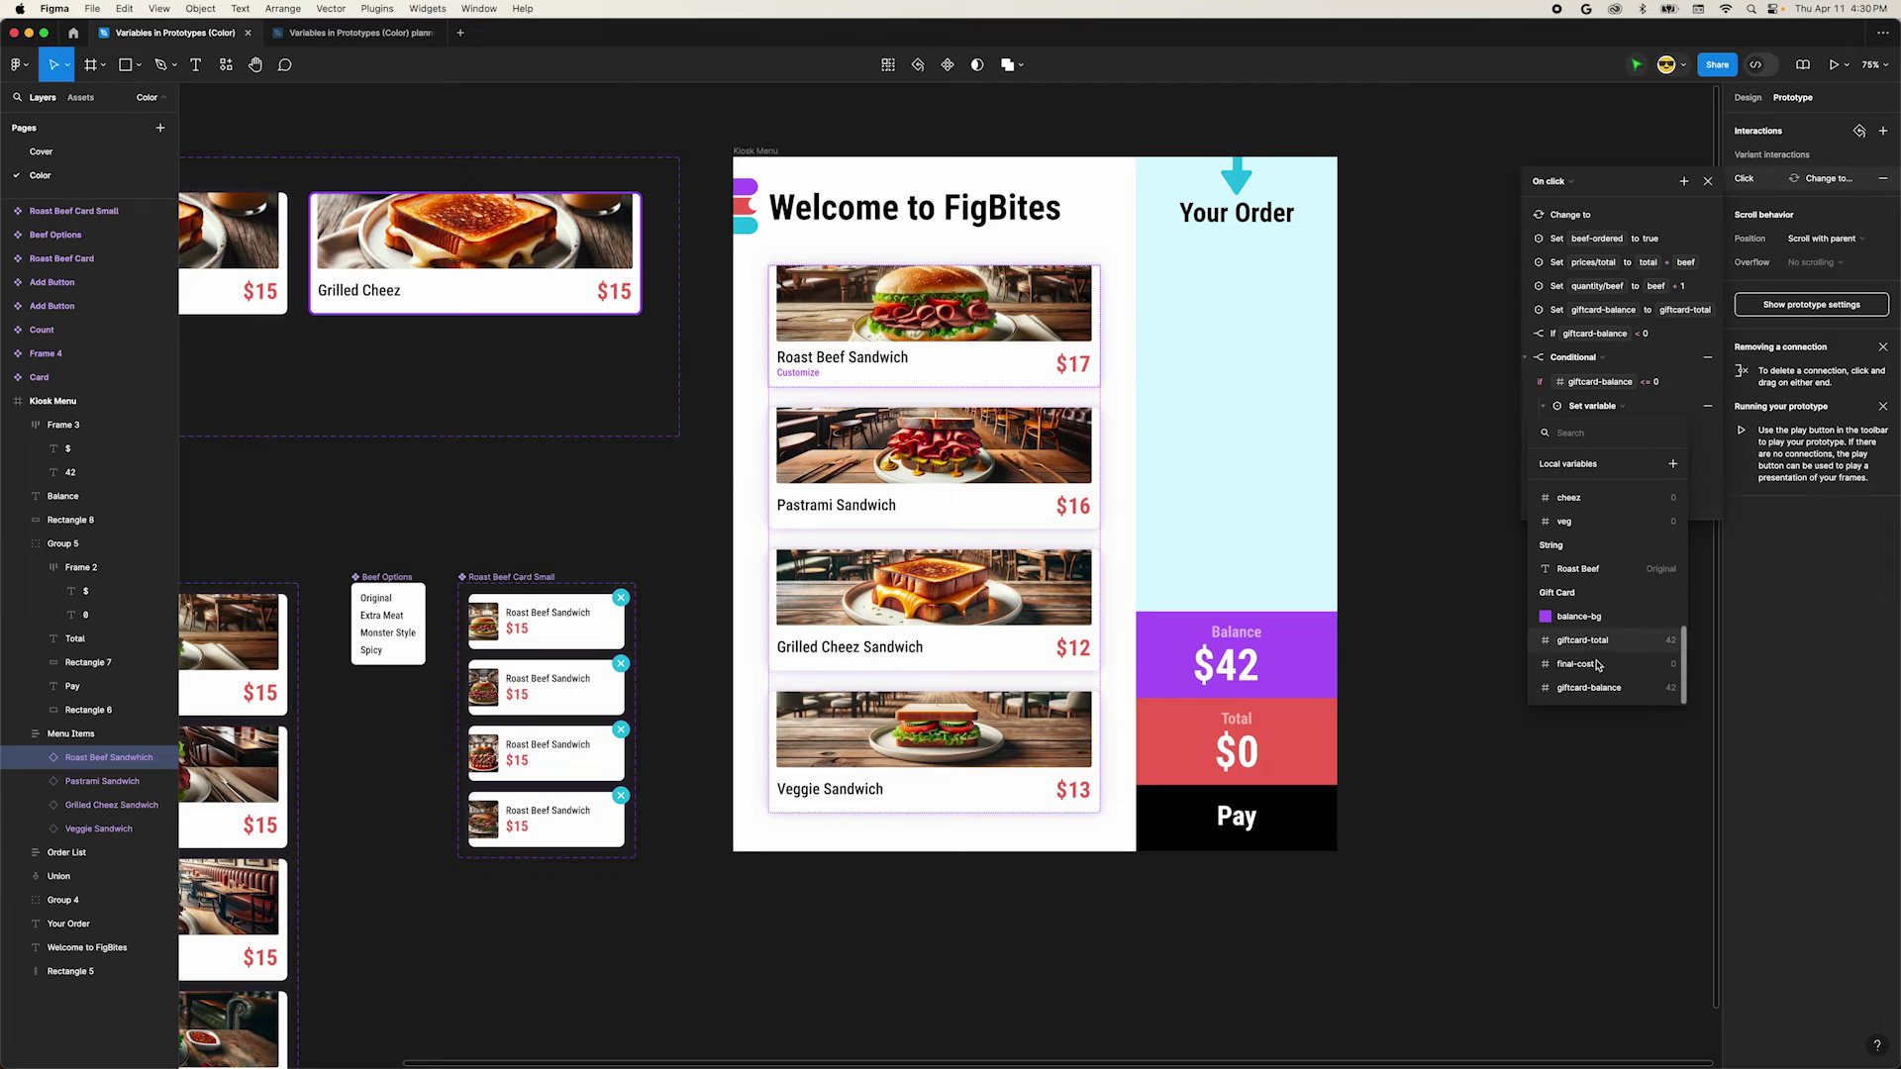
pyautogui.click(1589, 687)
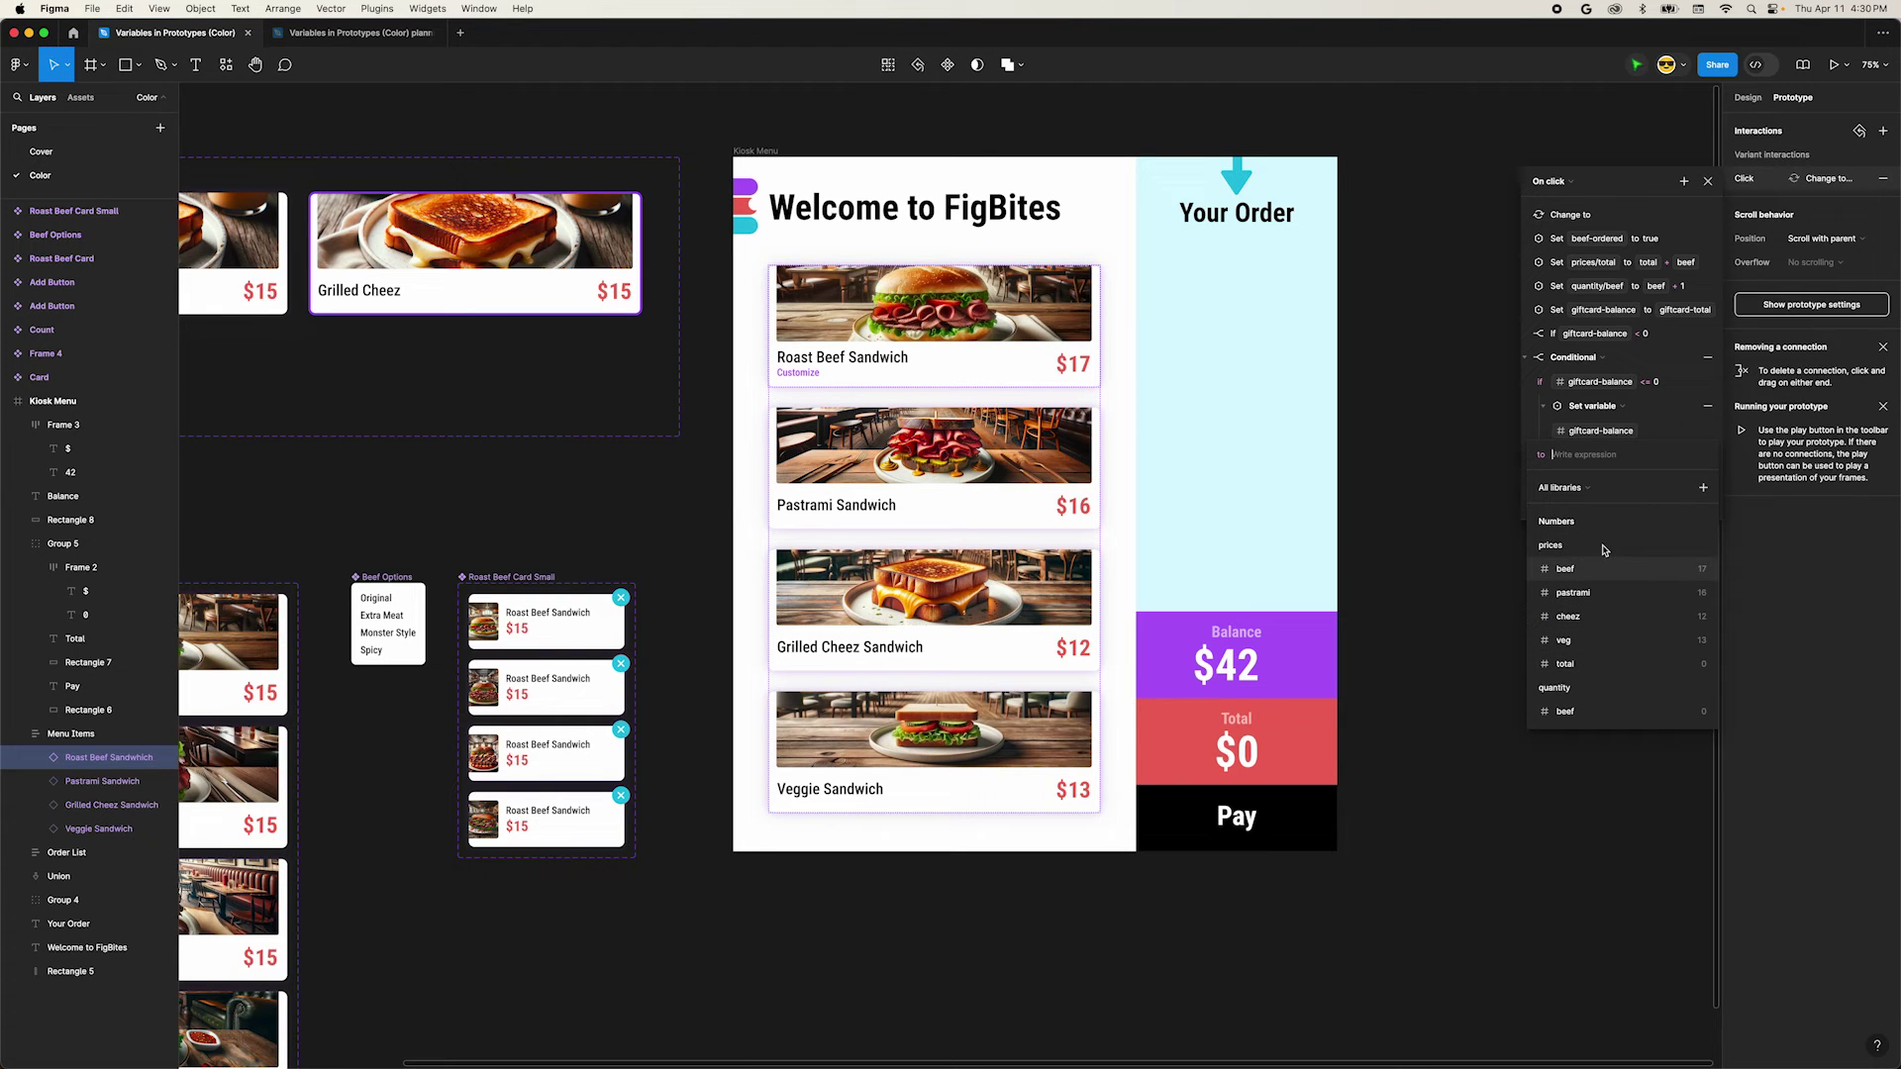
pyautogui.press('Escape')
# Preview the Kiosk Menu and order four Roast Beef Sandwiches to confirm Balance stays at $0.
pyautogui.click(755, 152)
pyautogui.hotkey('shift', 'space')
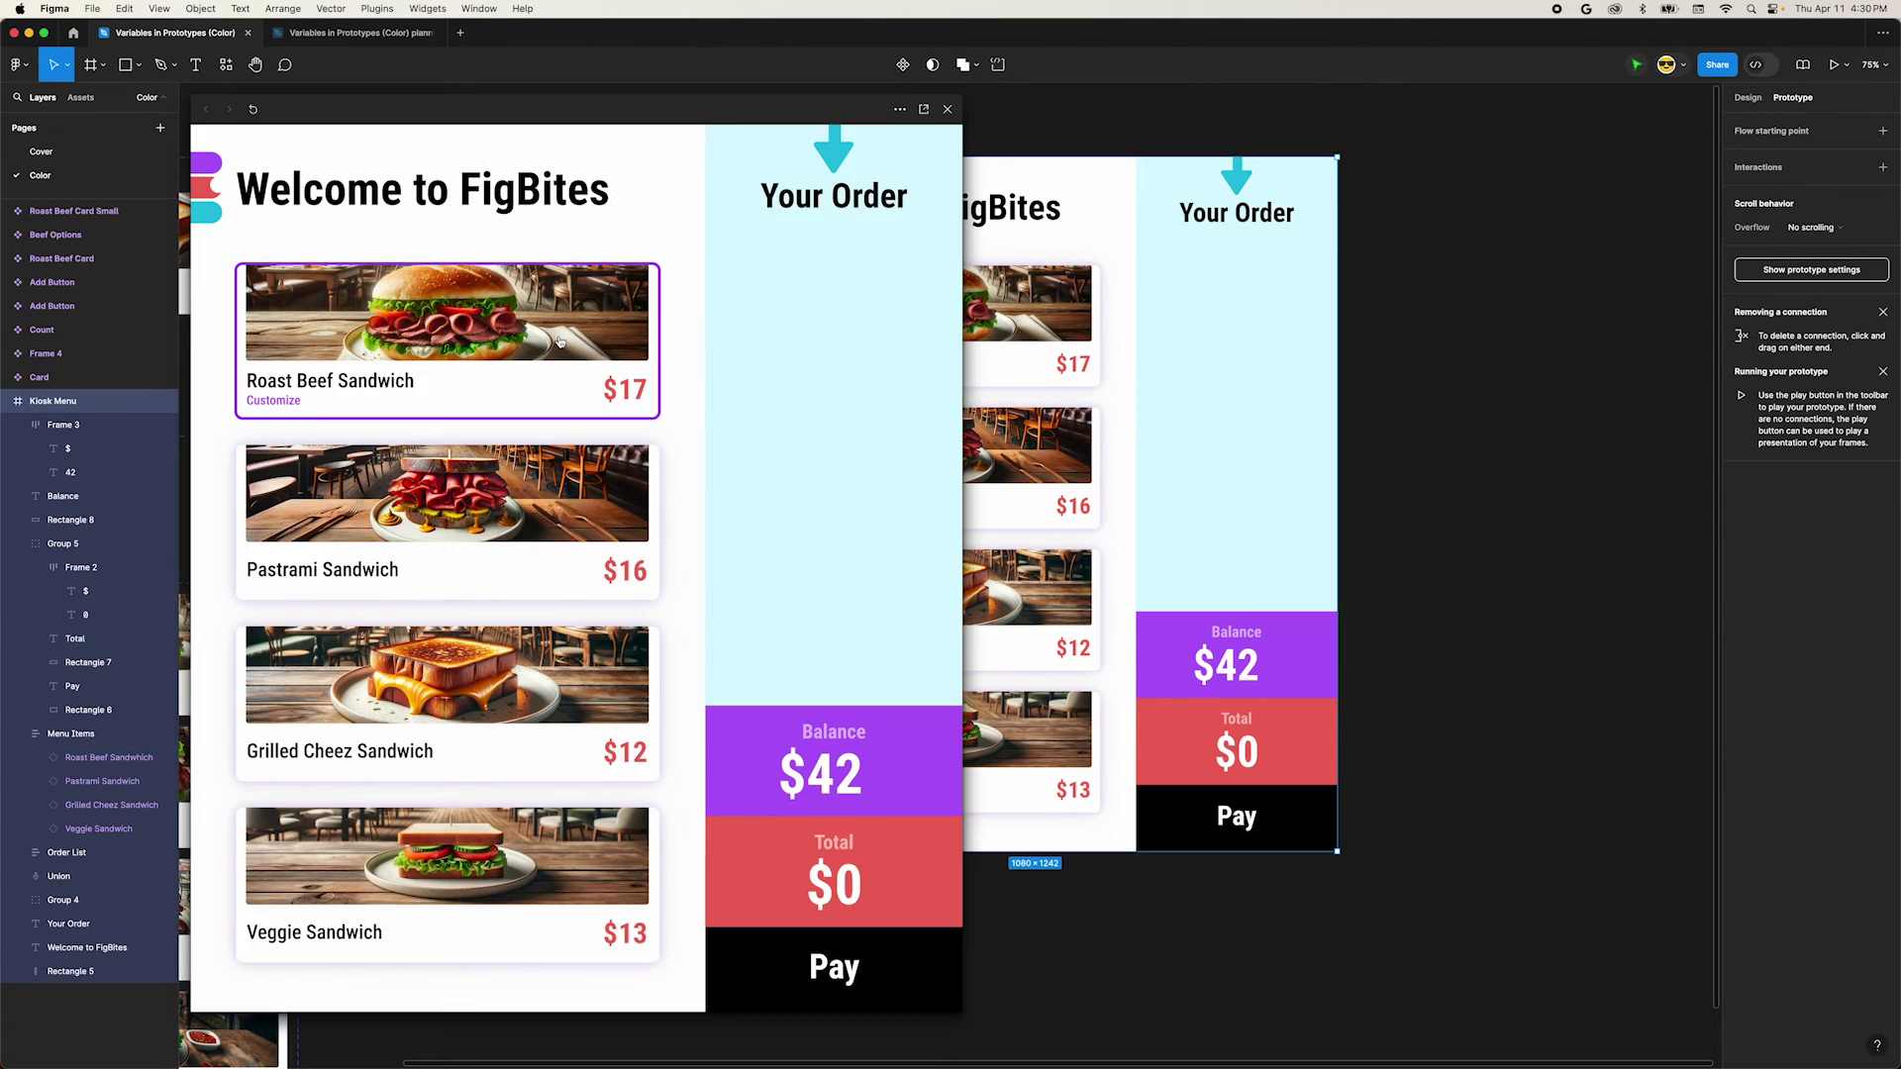
pyautogui.click(560, 341)
pyautogui.click(560, 342)
pyautogui.click(560, 342)
pyautogui.click(560, 342)
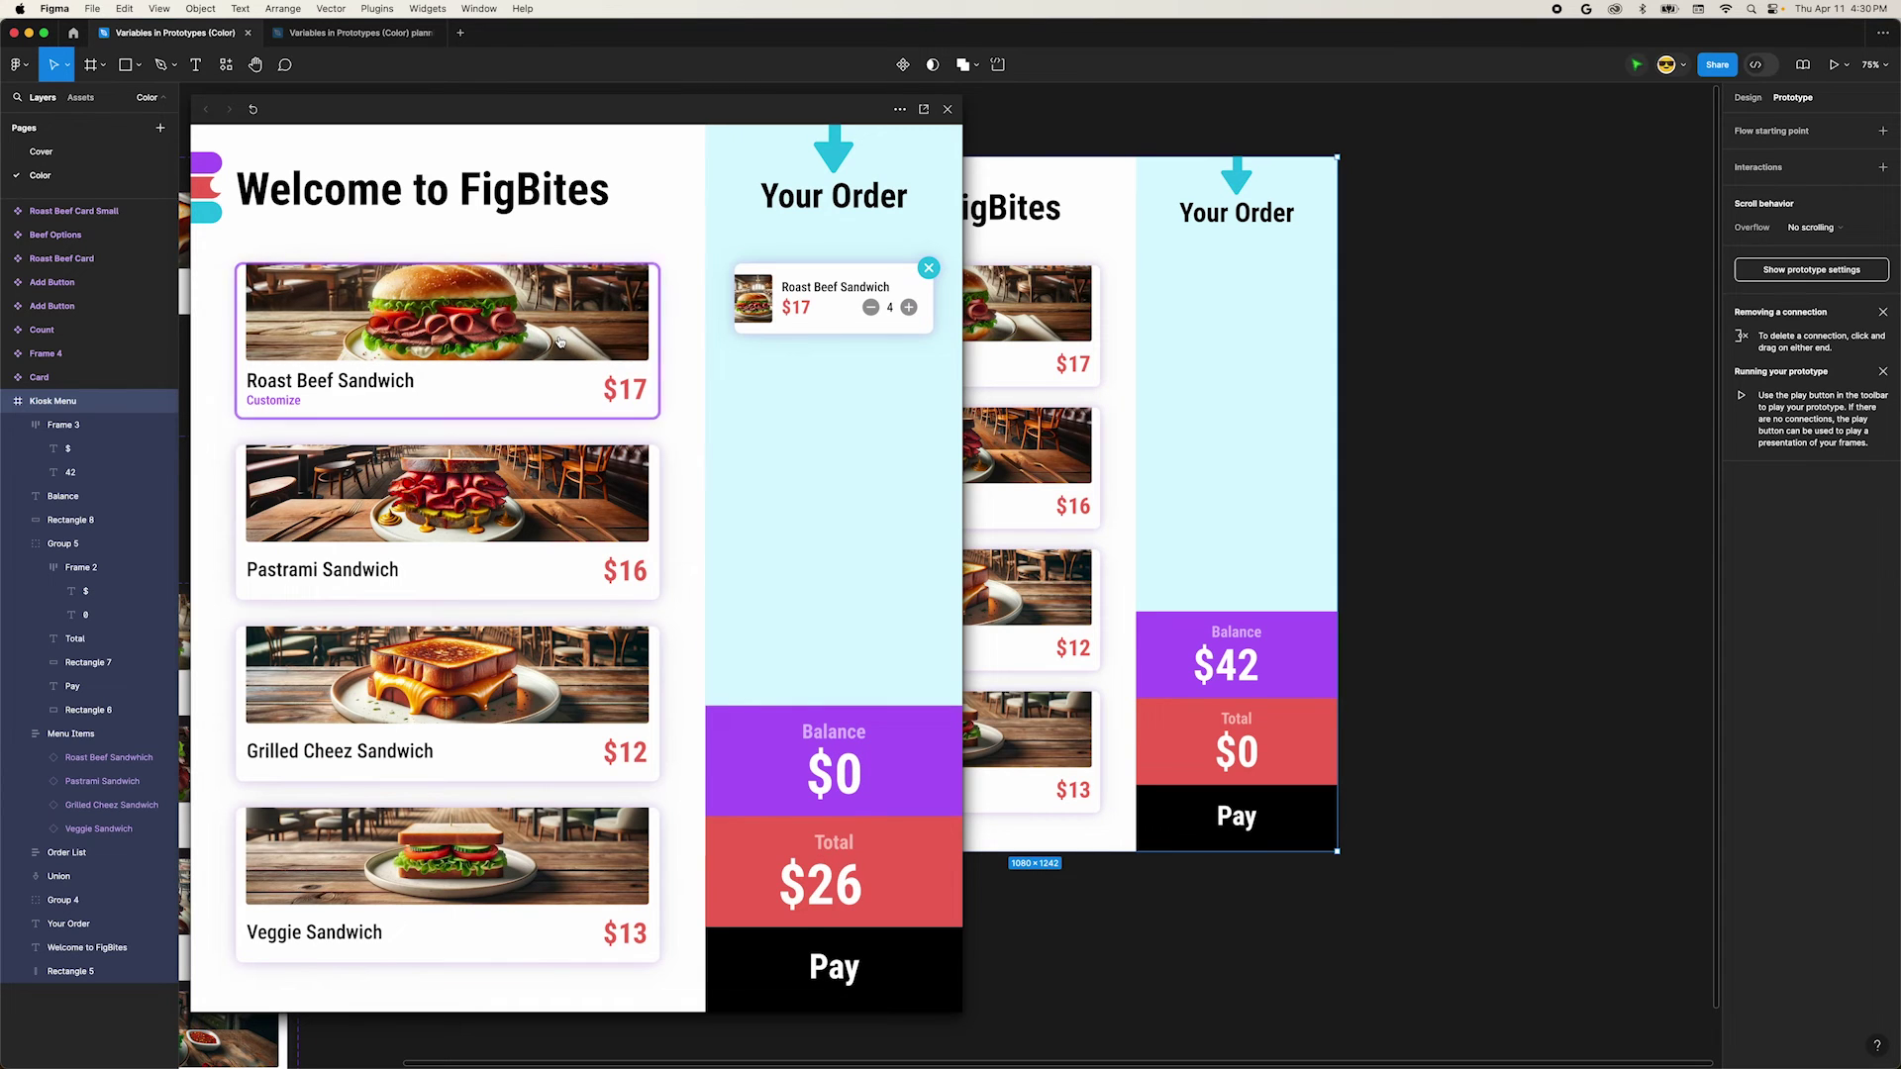
pyautogui.click(561, 342)
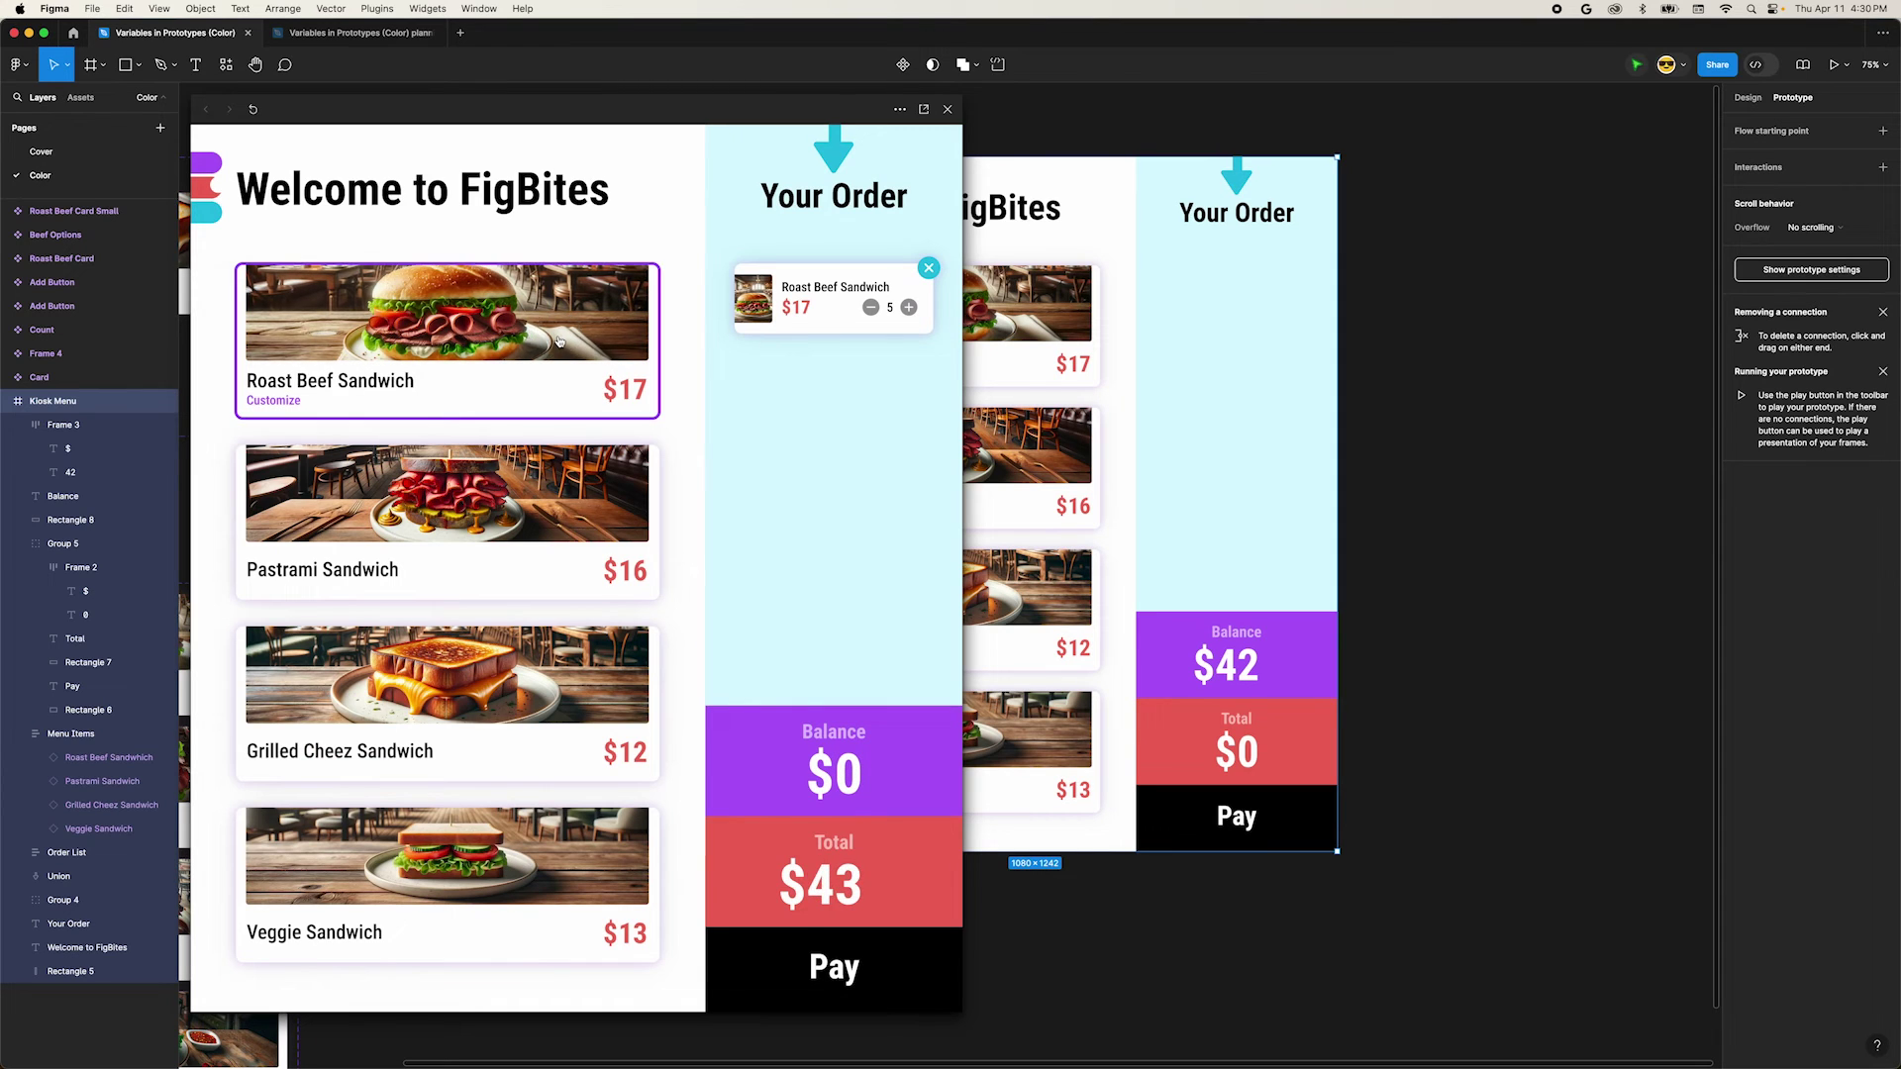
pyautogui.click(948, 109)
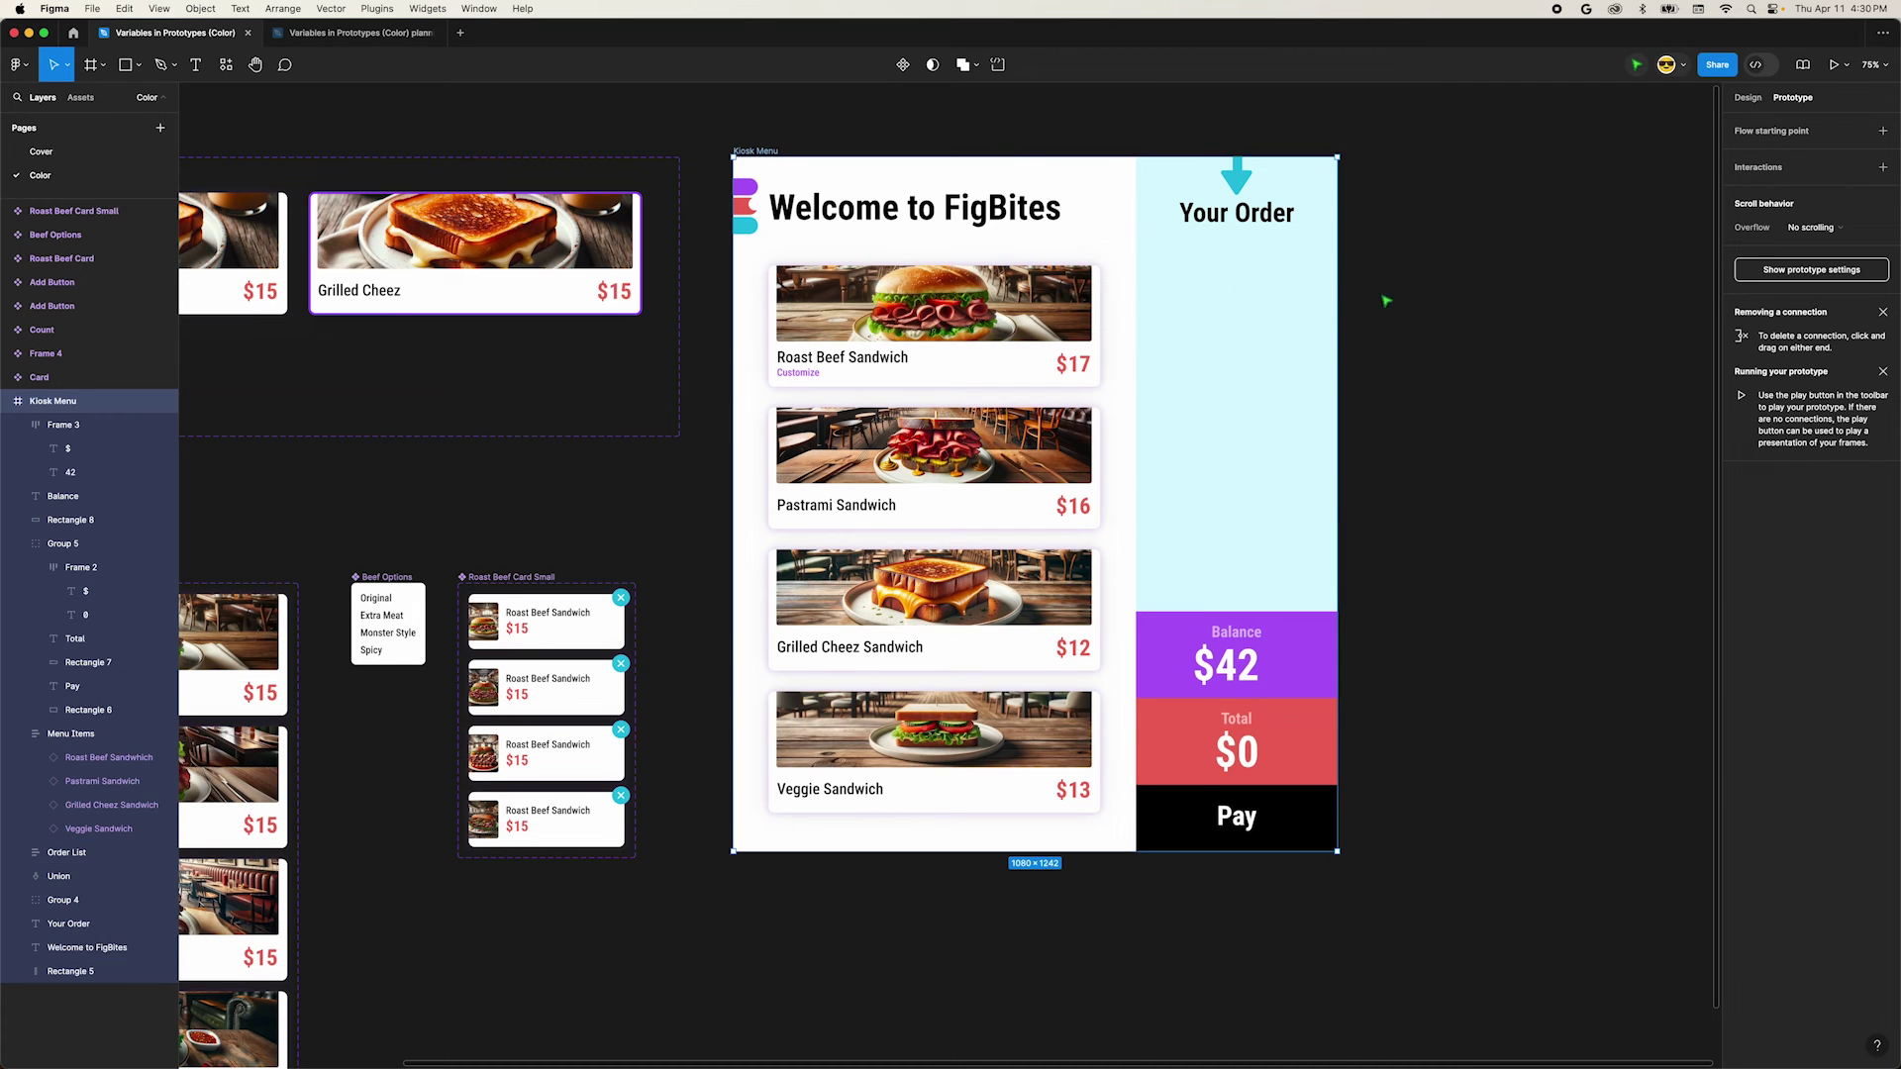
# Add another Conditional 'giftcard-balance <= 0' to the Roast Beef Sandwich card's On click.
pyautogui.doubleClick(941, 317)
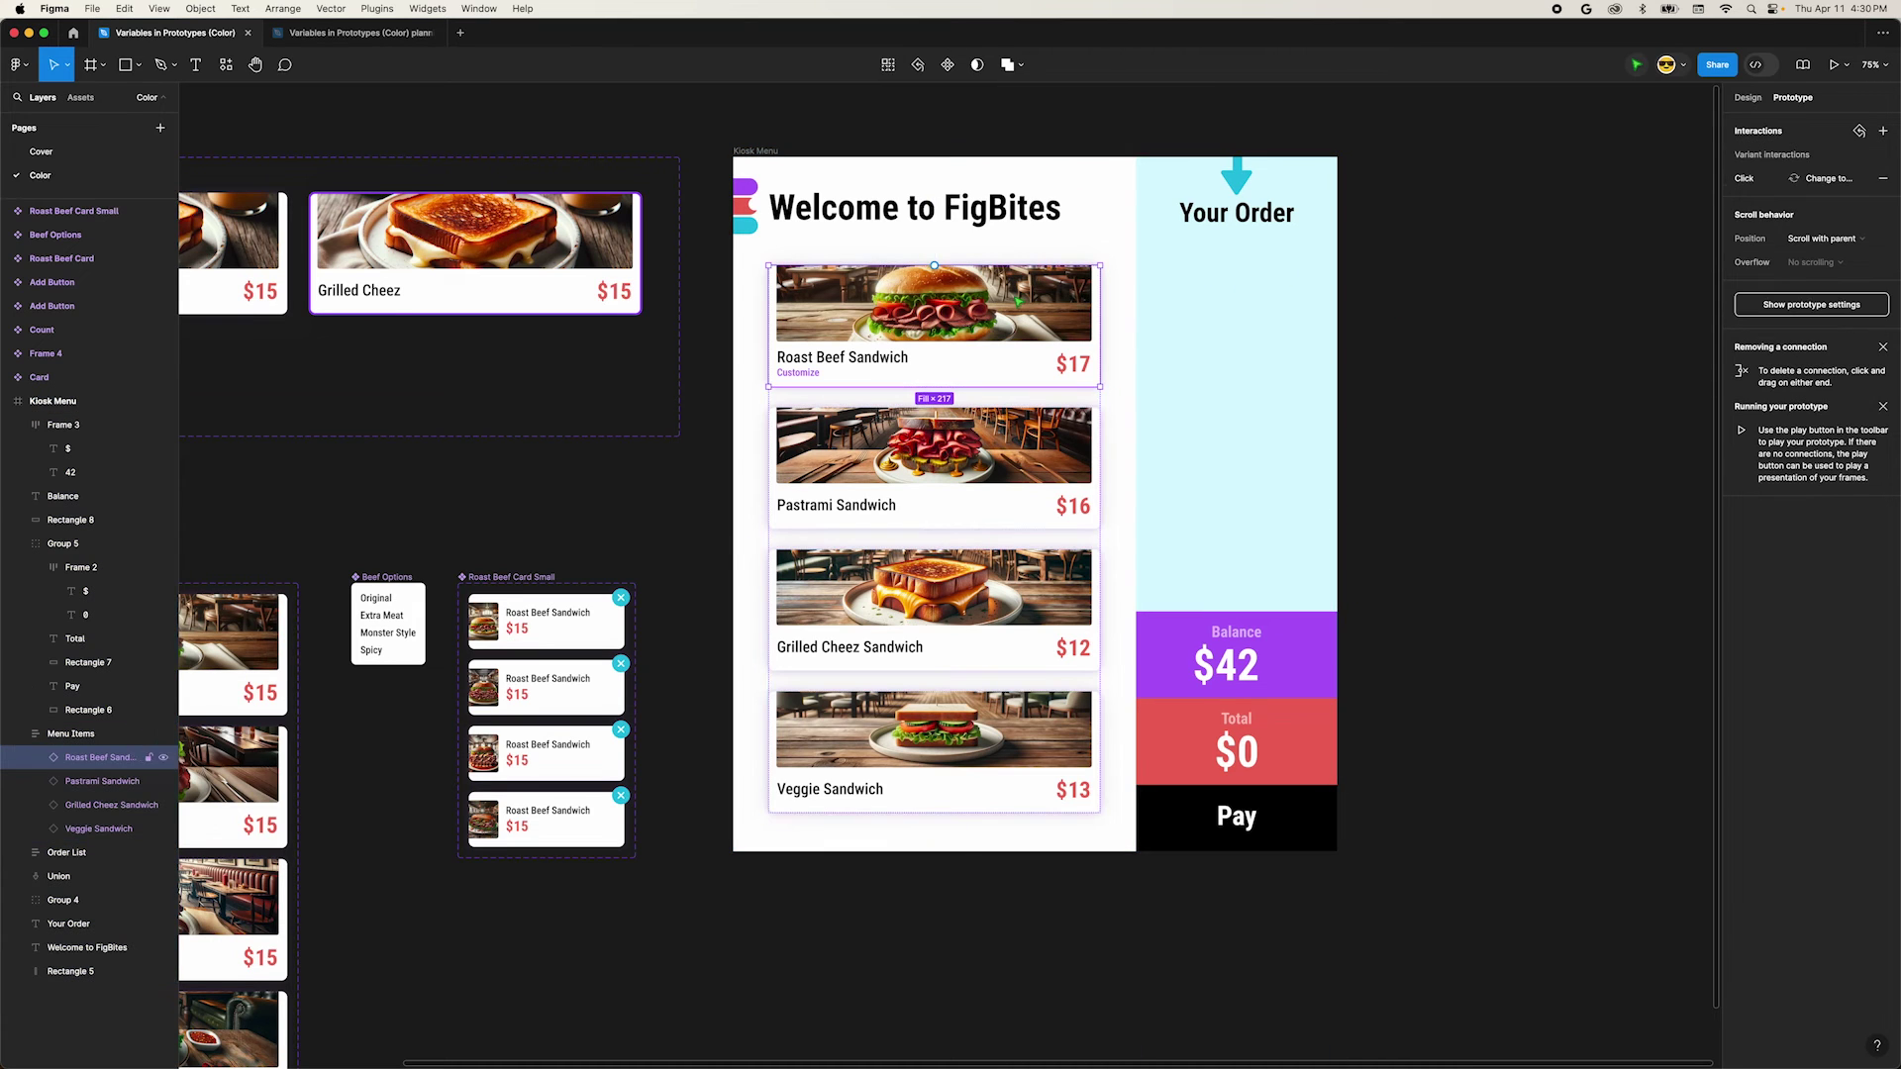
pyautogui.click(1766, 183)
pyautogui.click(1684, 182)
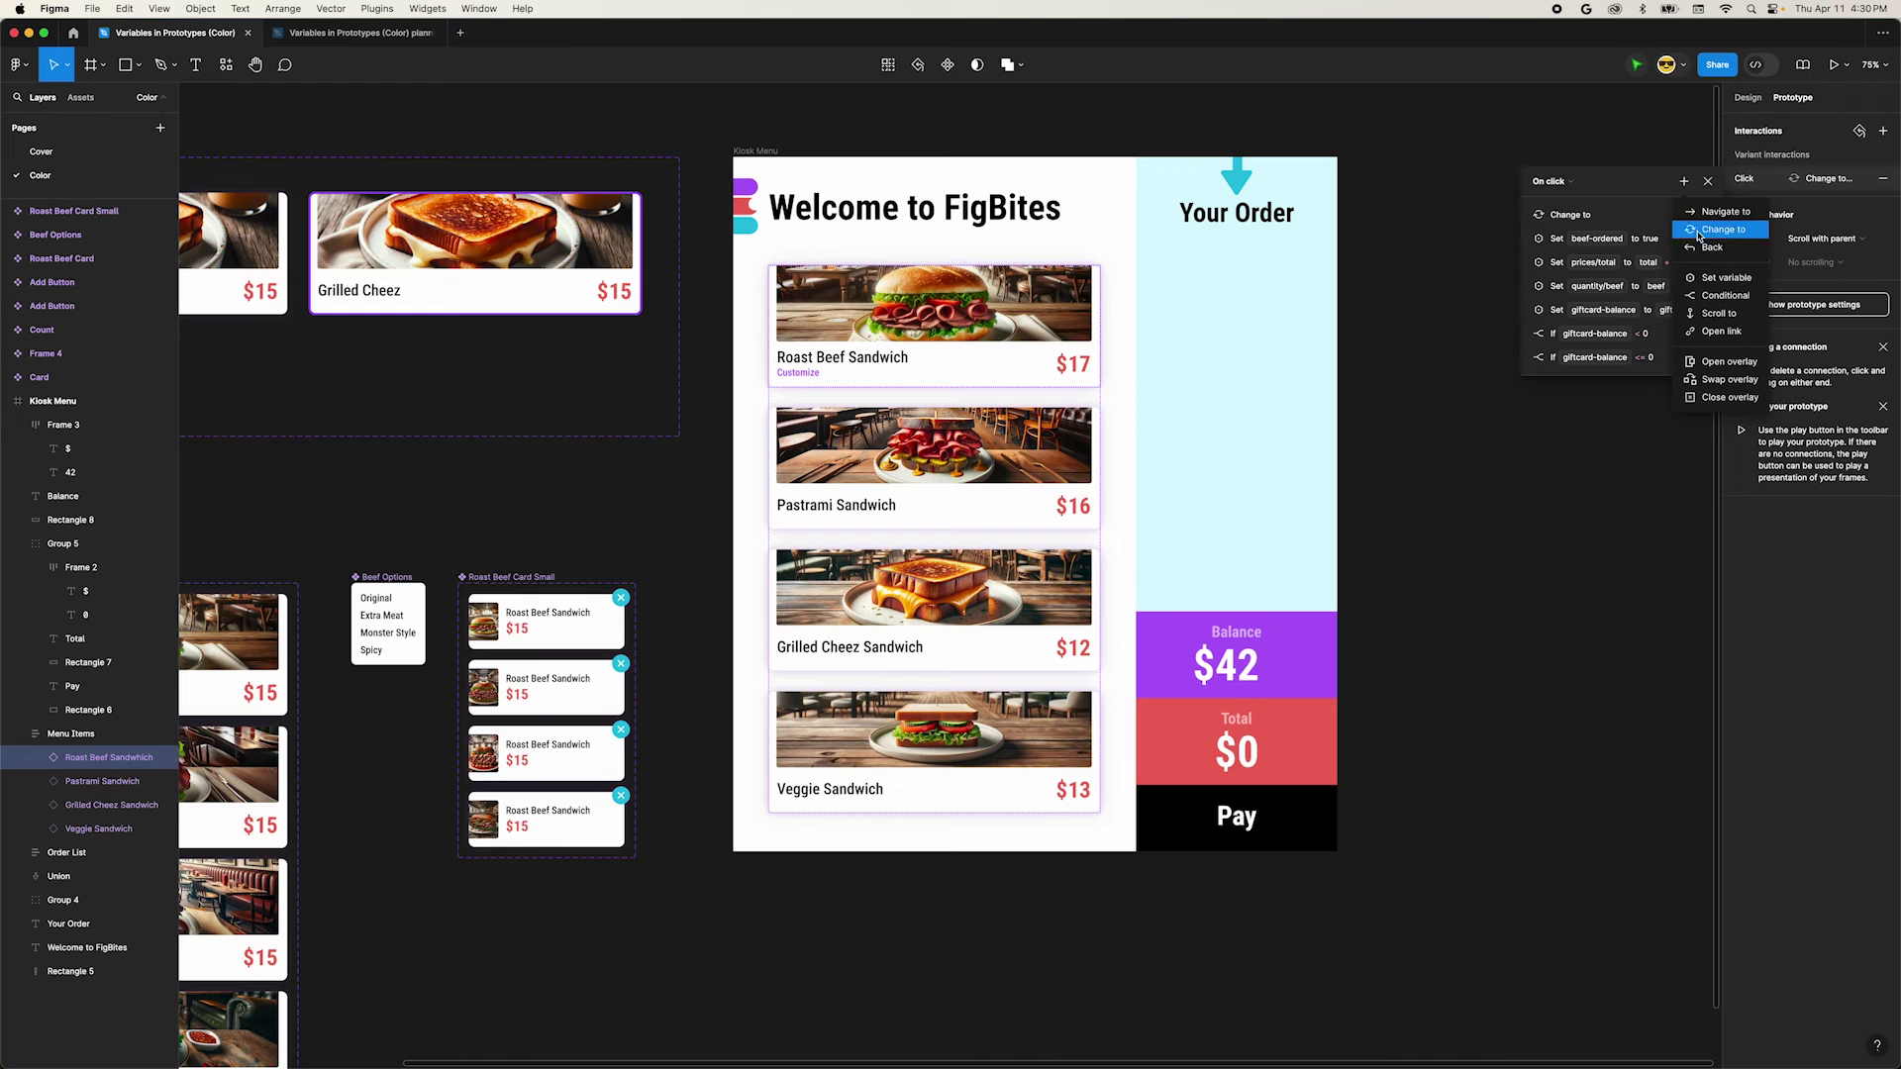
pyautogui.click(1724, 294)
pyautogui.click(1588, 672)
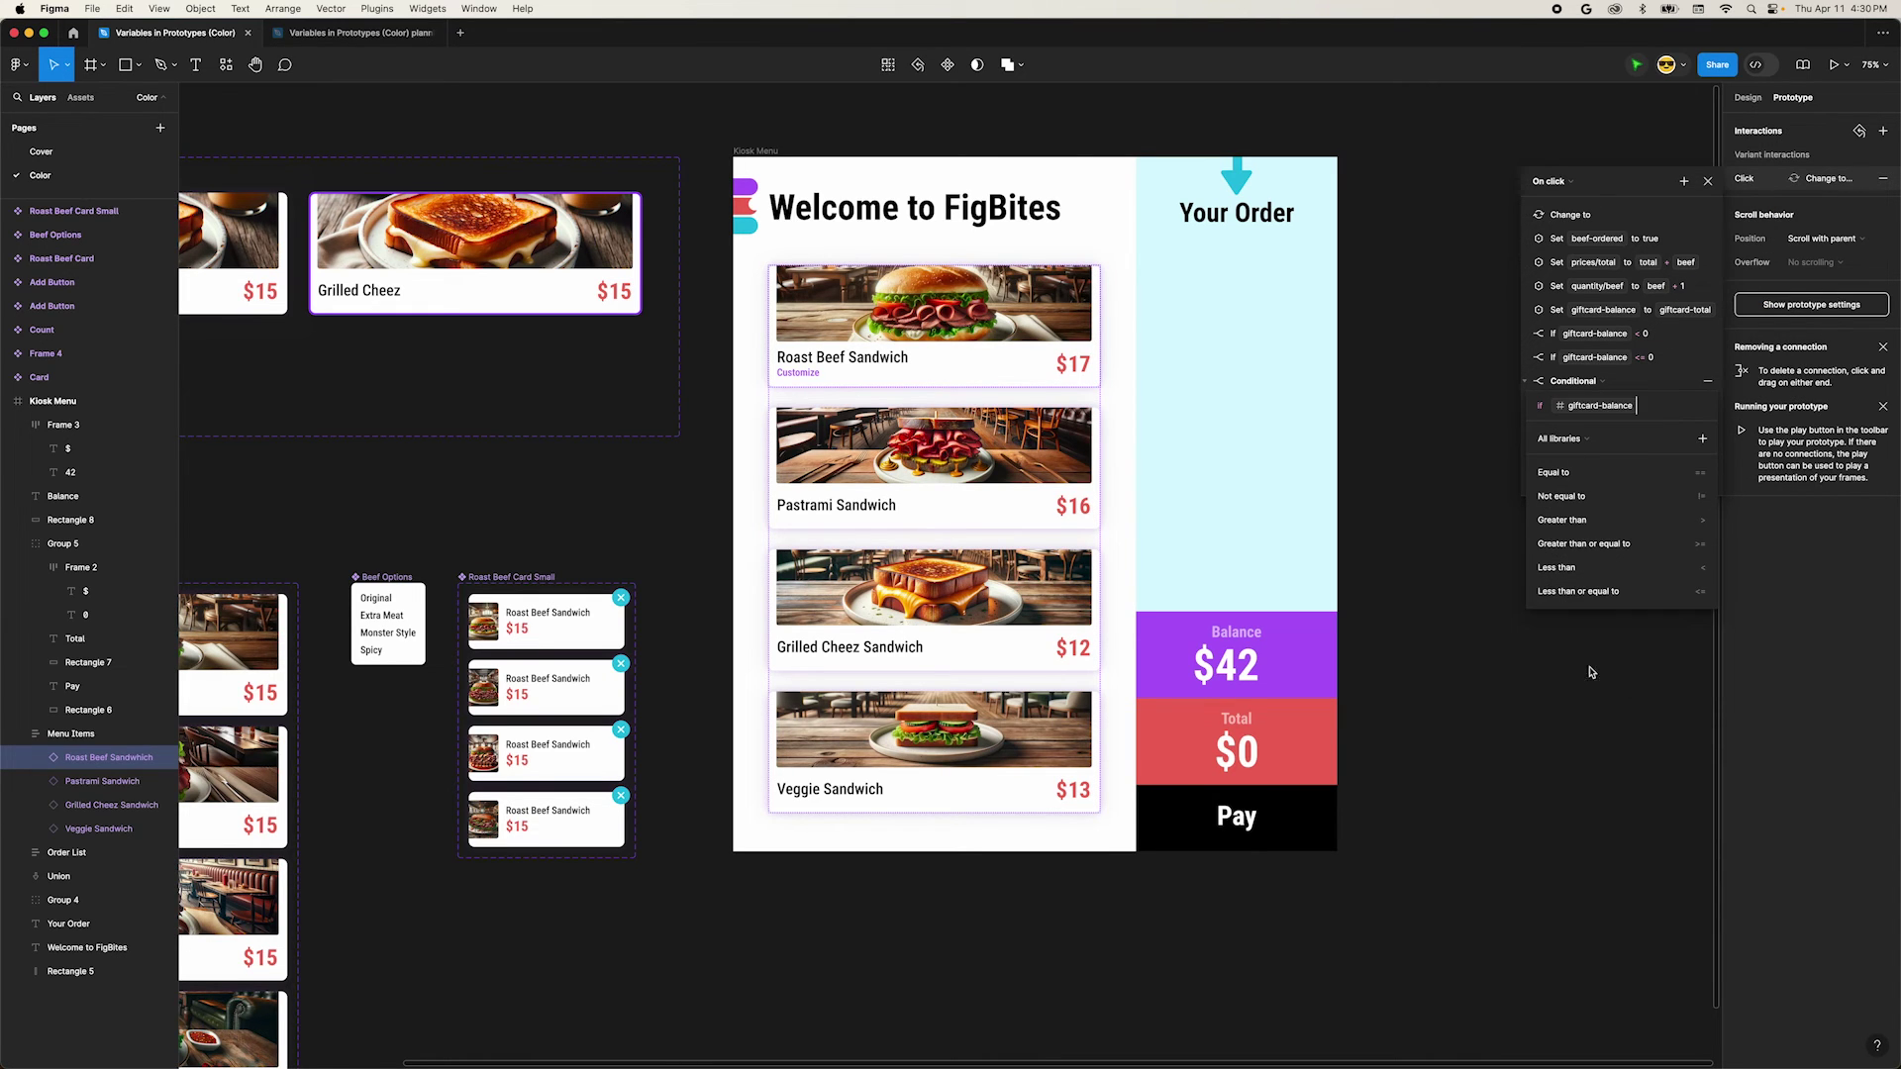
pyautogui.click(1588, 593)
pyautogui.write('0')
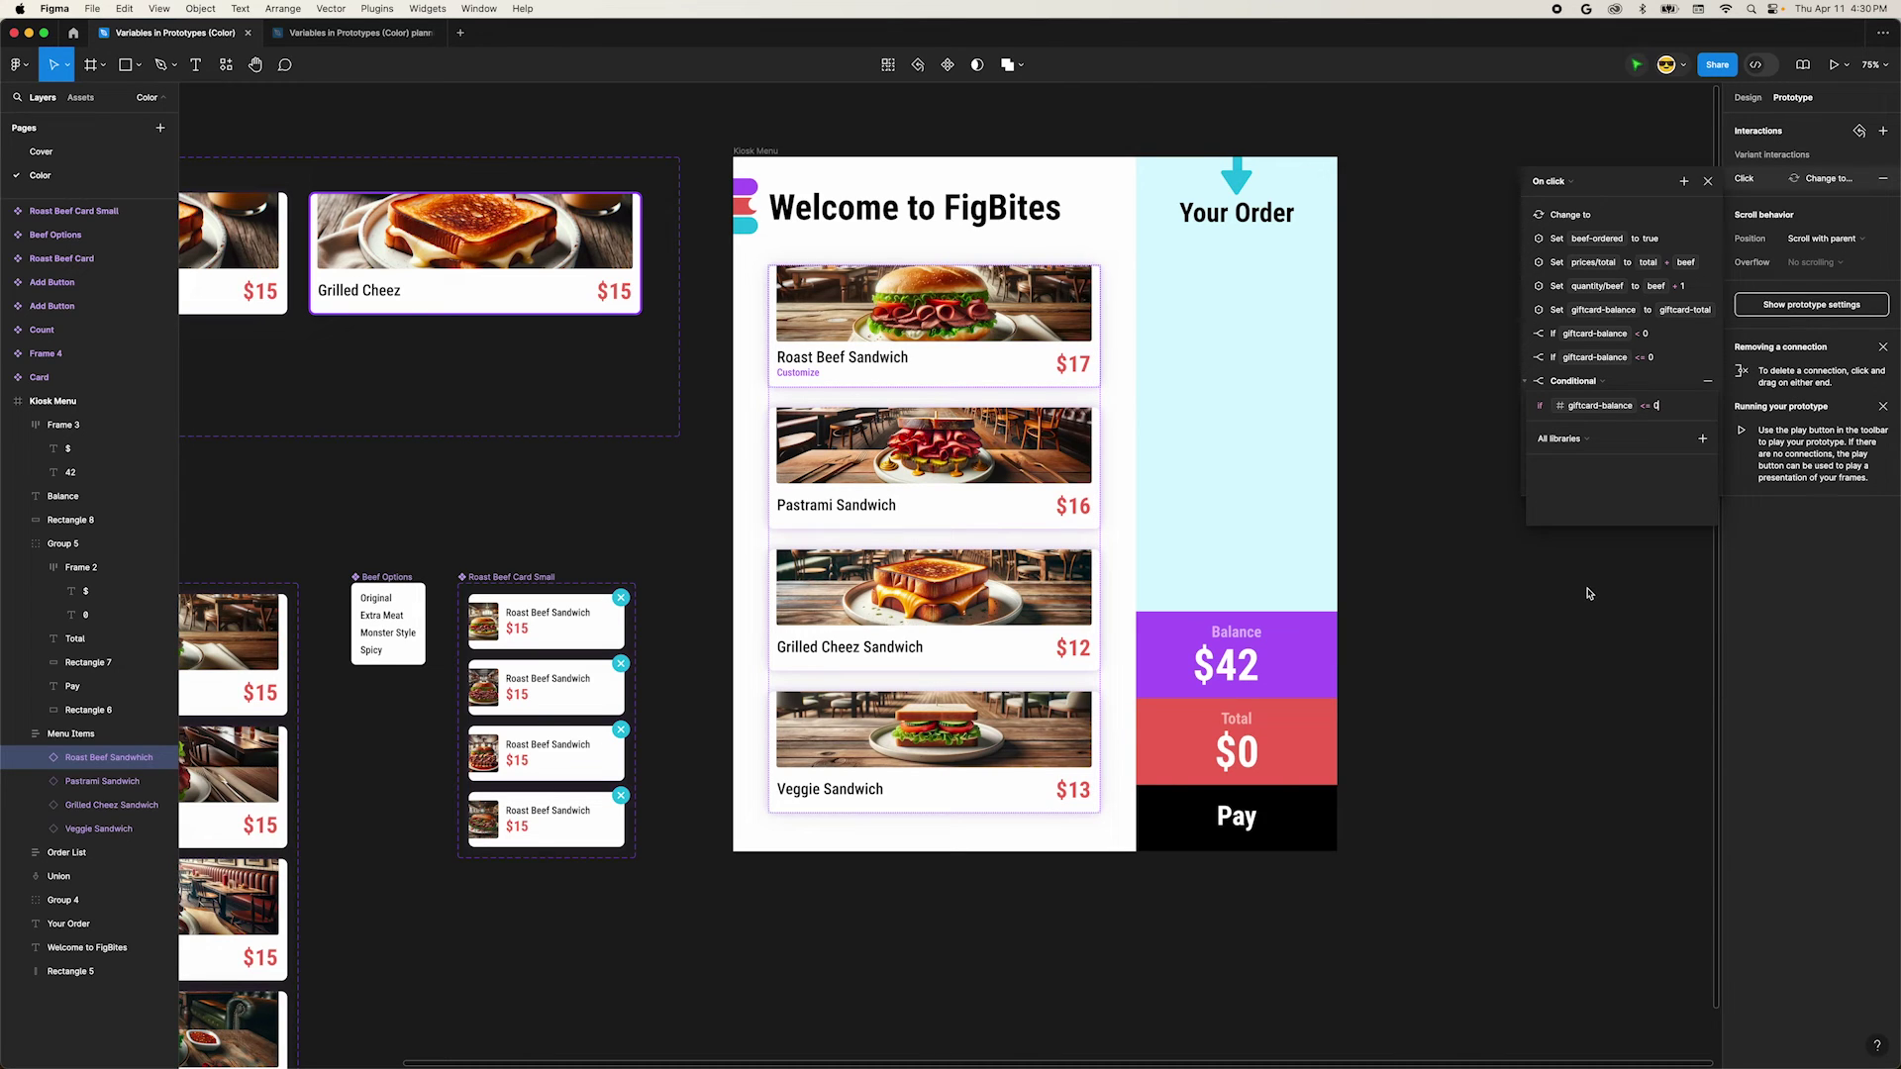
pyautogui.press('Return')
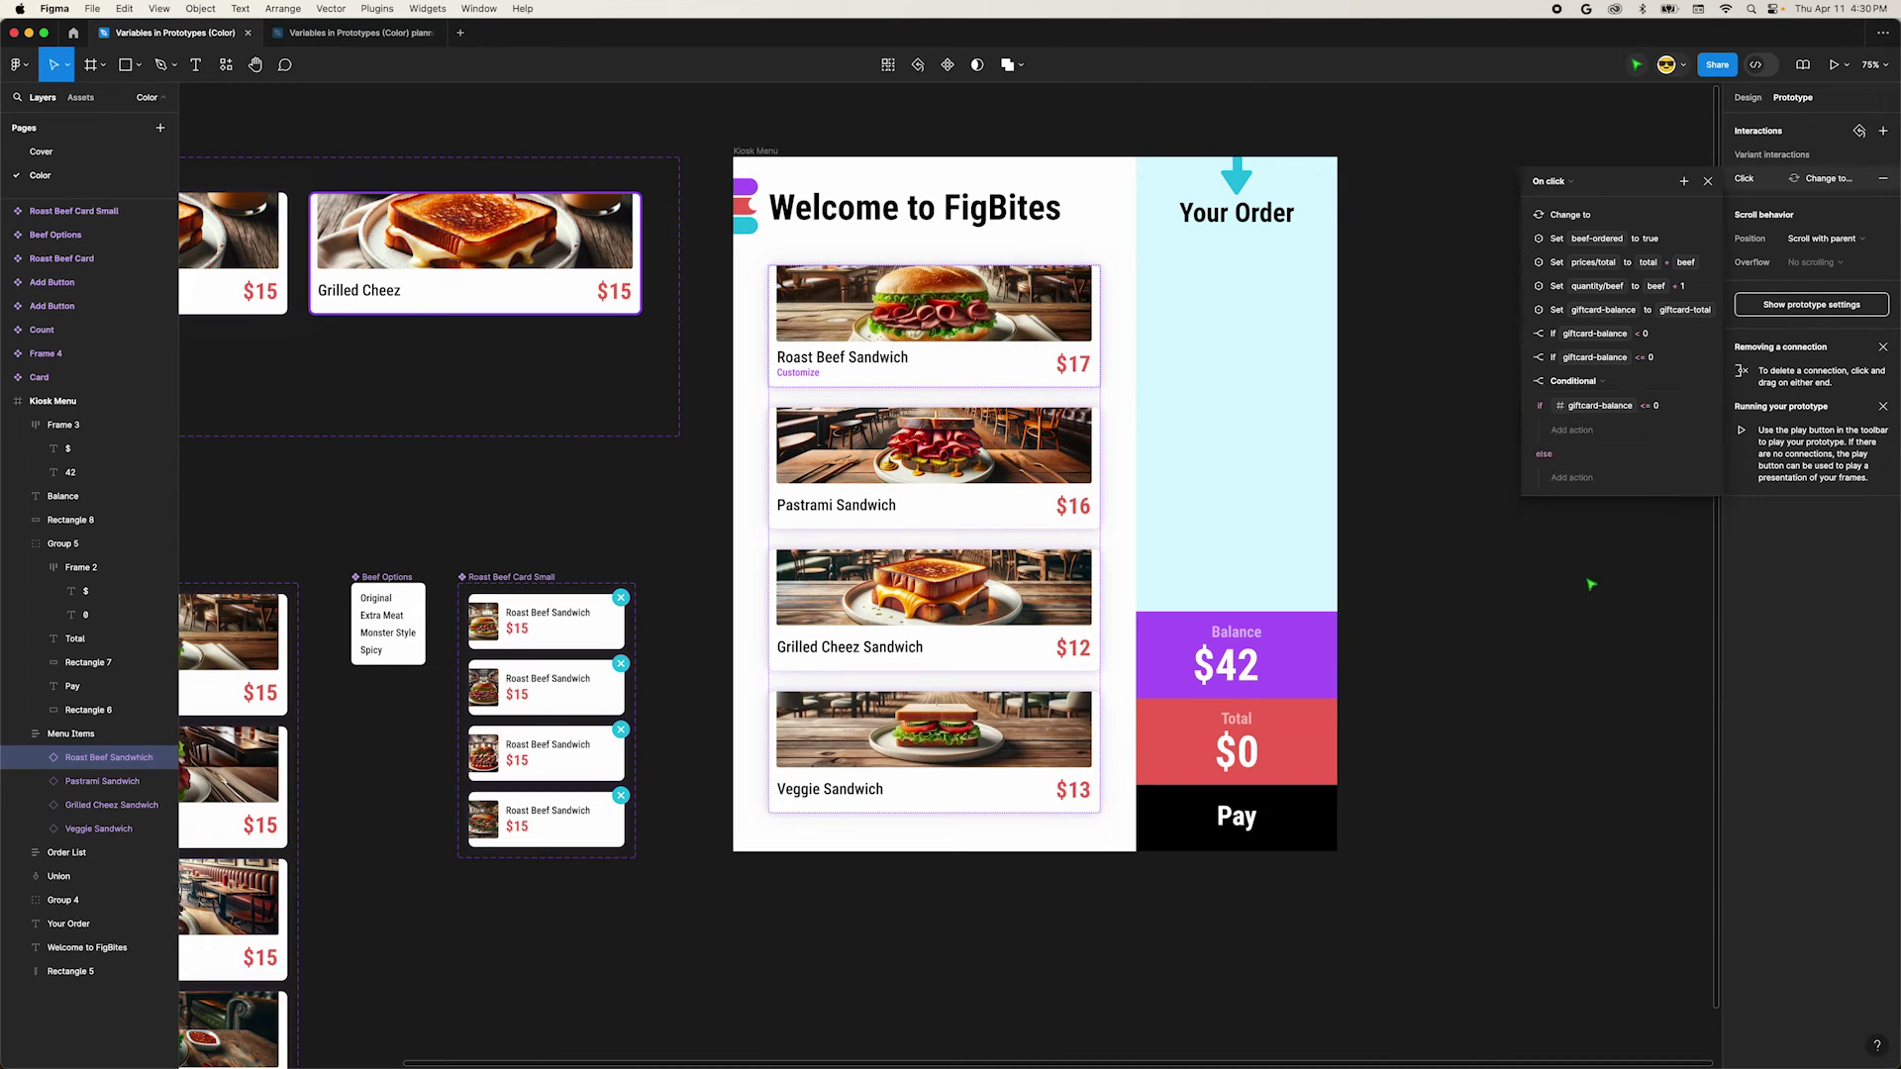
# Inside the condition, set the balance-bg variable to red BD271B.
pyautogui.click(1572, 430)
pyautogui.click(1587, 535)
pyautogui.click(1580, 639)
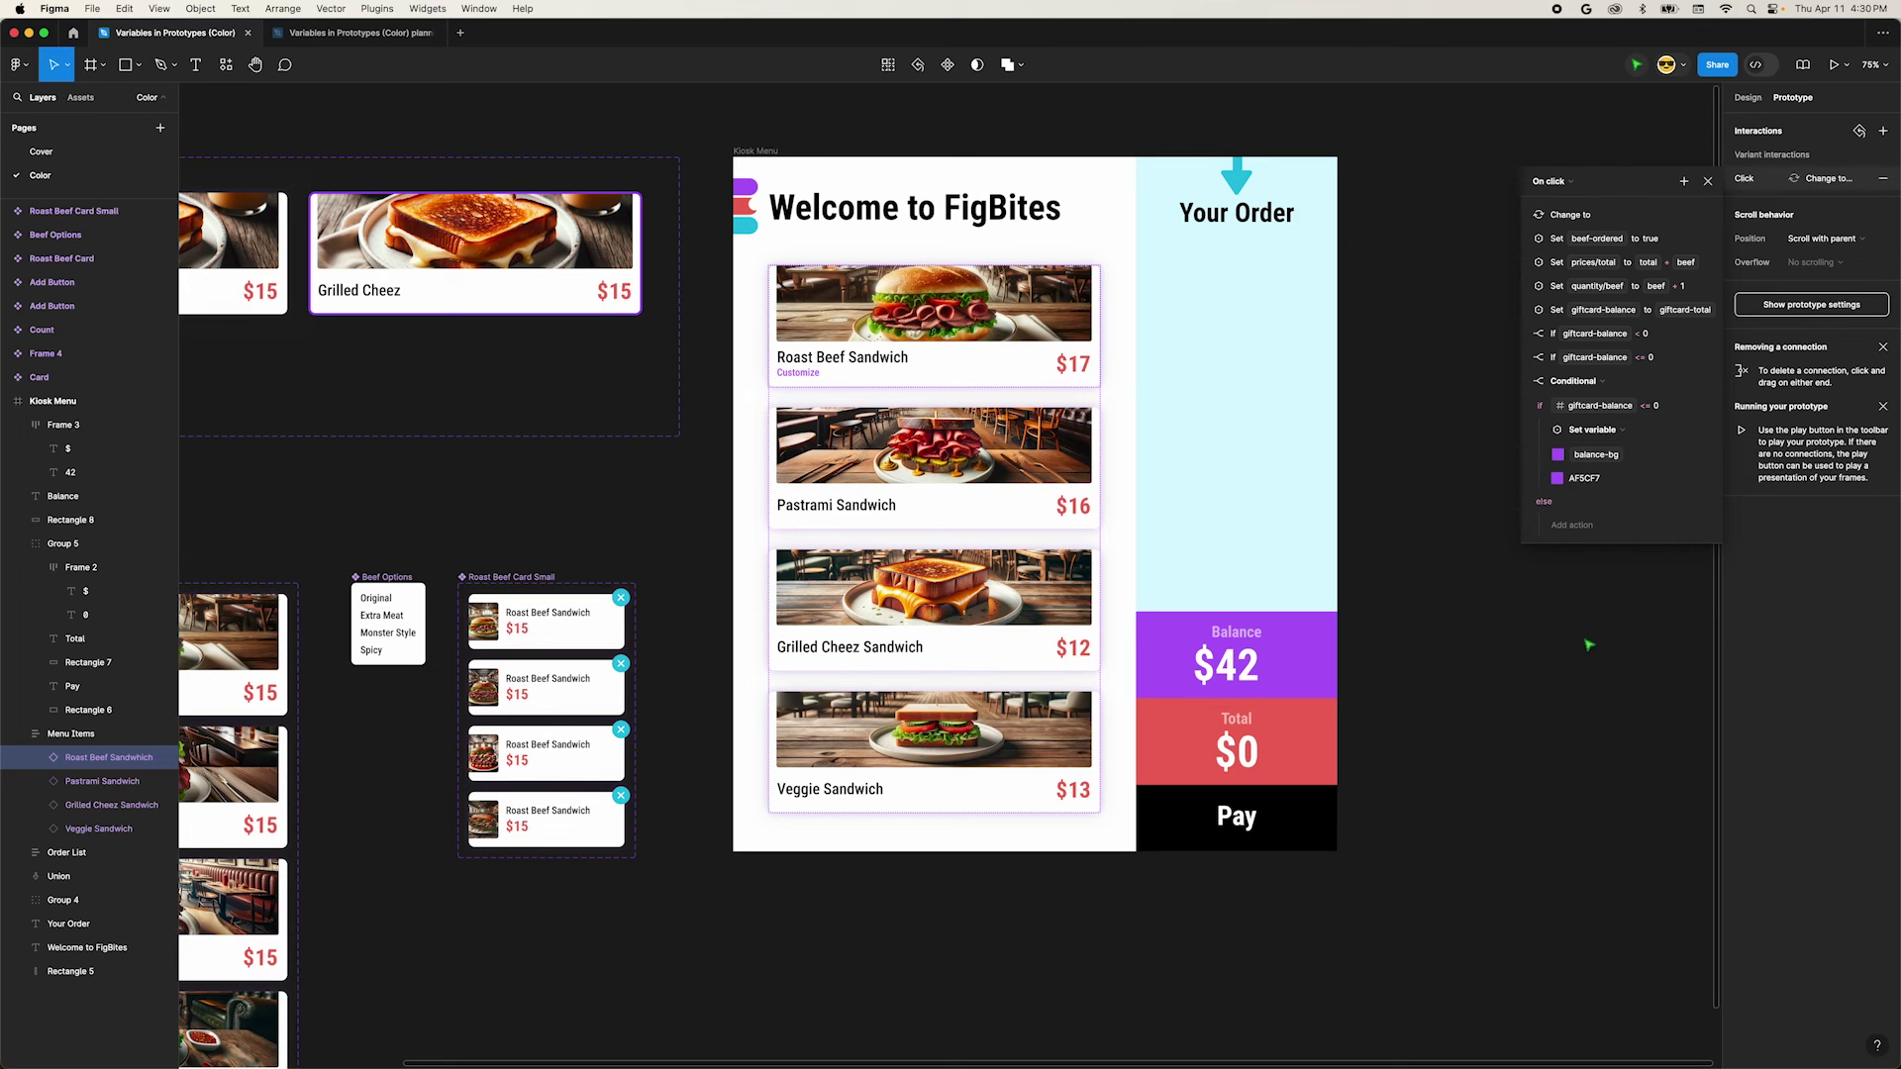
pyautogui.click(1583, 479)
pyautogui.write('BD271B')
pyautogui.press('Return')
# Present the prototype and order eight Roast Beef Sandwiches, reaching a red $0 Balance and $94 Total.
pyautogui.click(1834, 65)
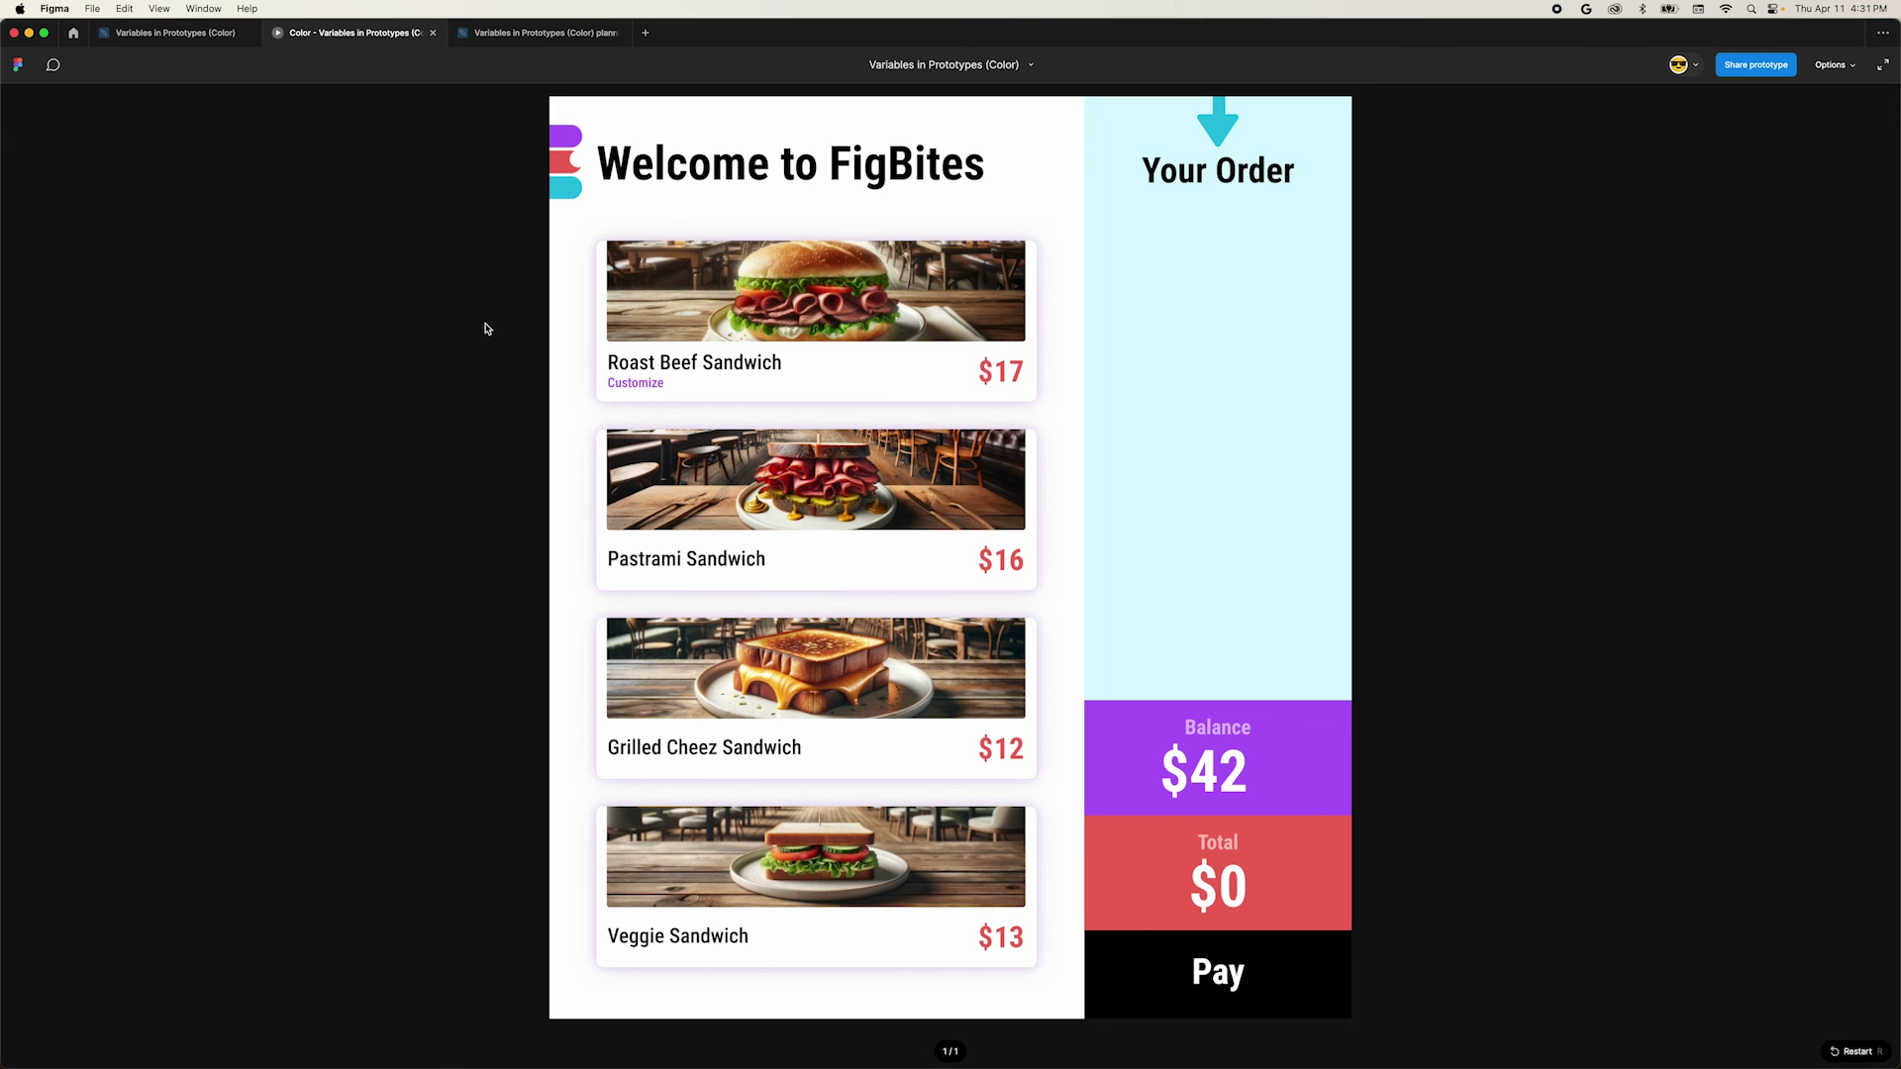
pyautogui.click(790, 307)
pyautogui.click(790, 307)
pyautogui.click(790, 307)
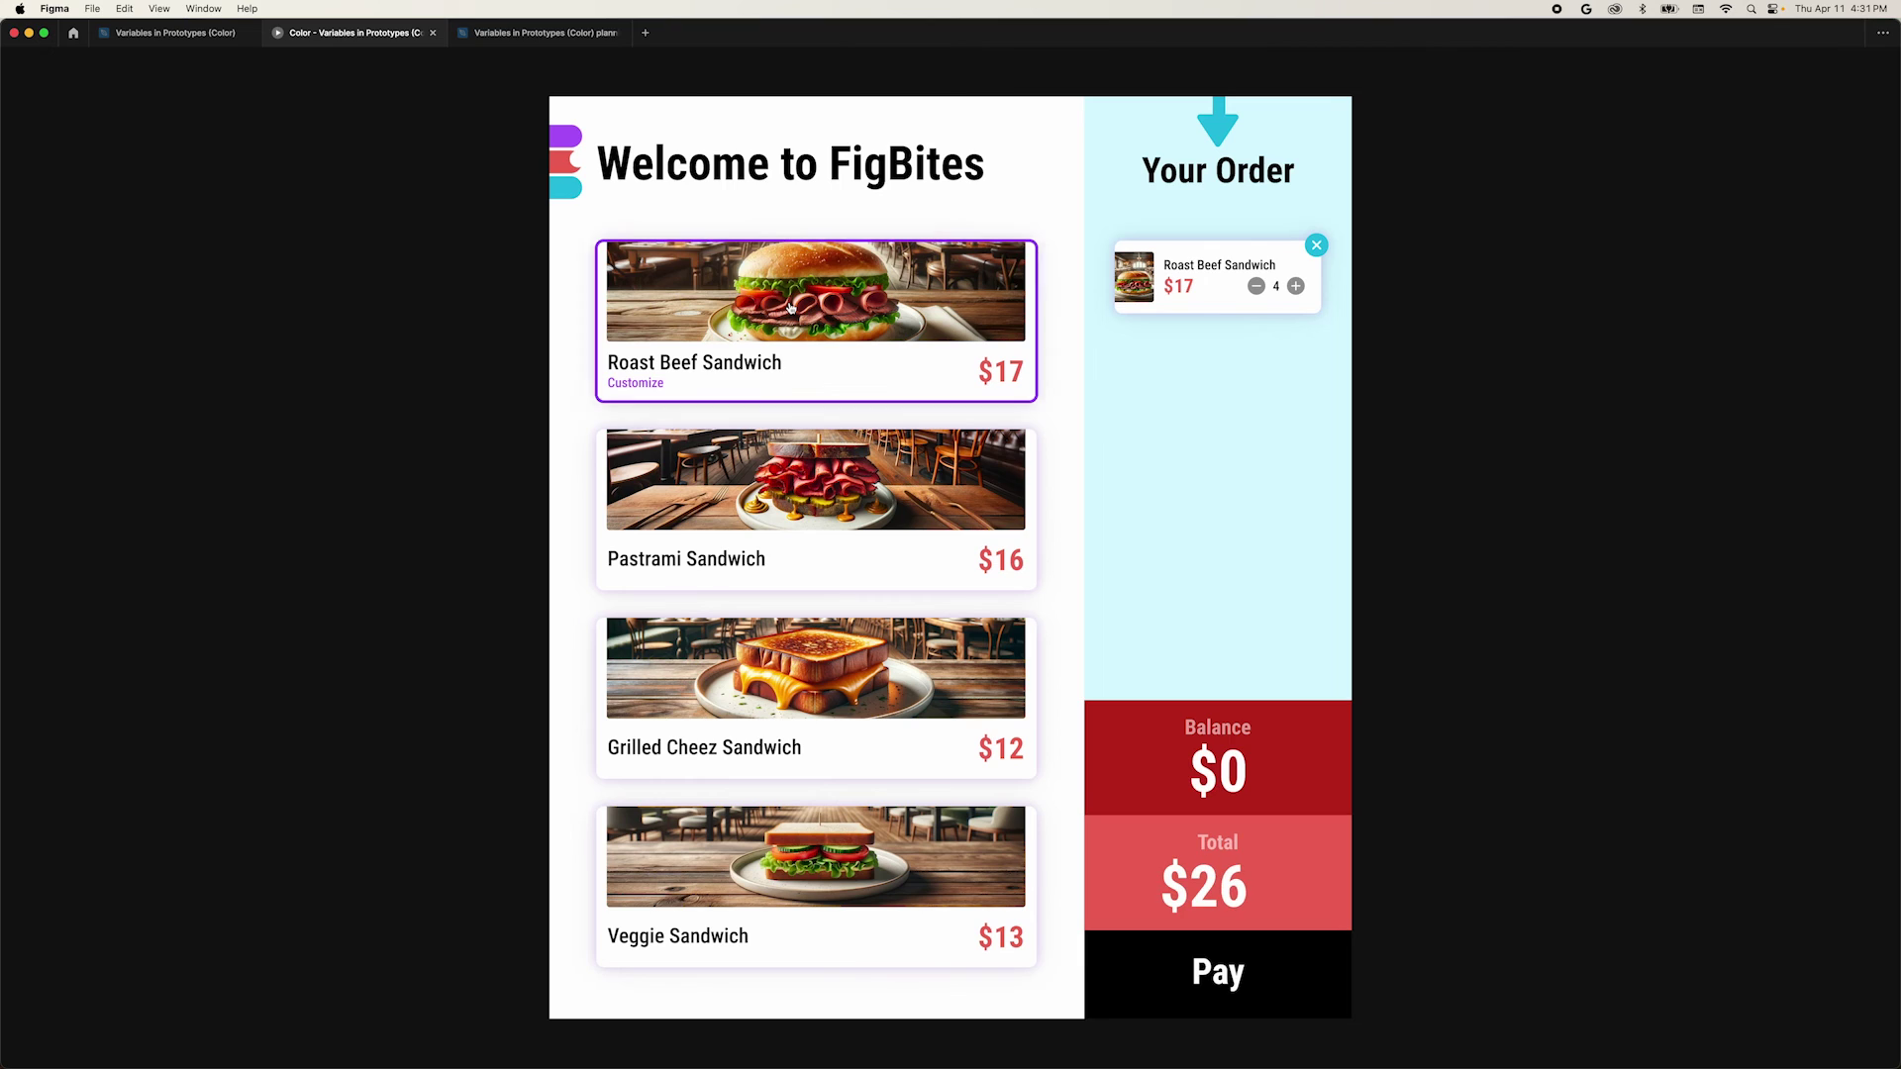
pyautogui.click(790, 306)
pyautogui.click(790, 307)
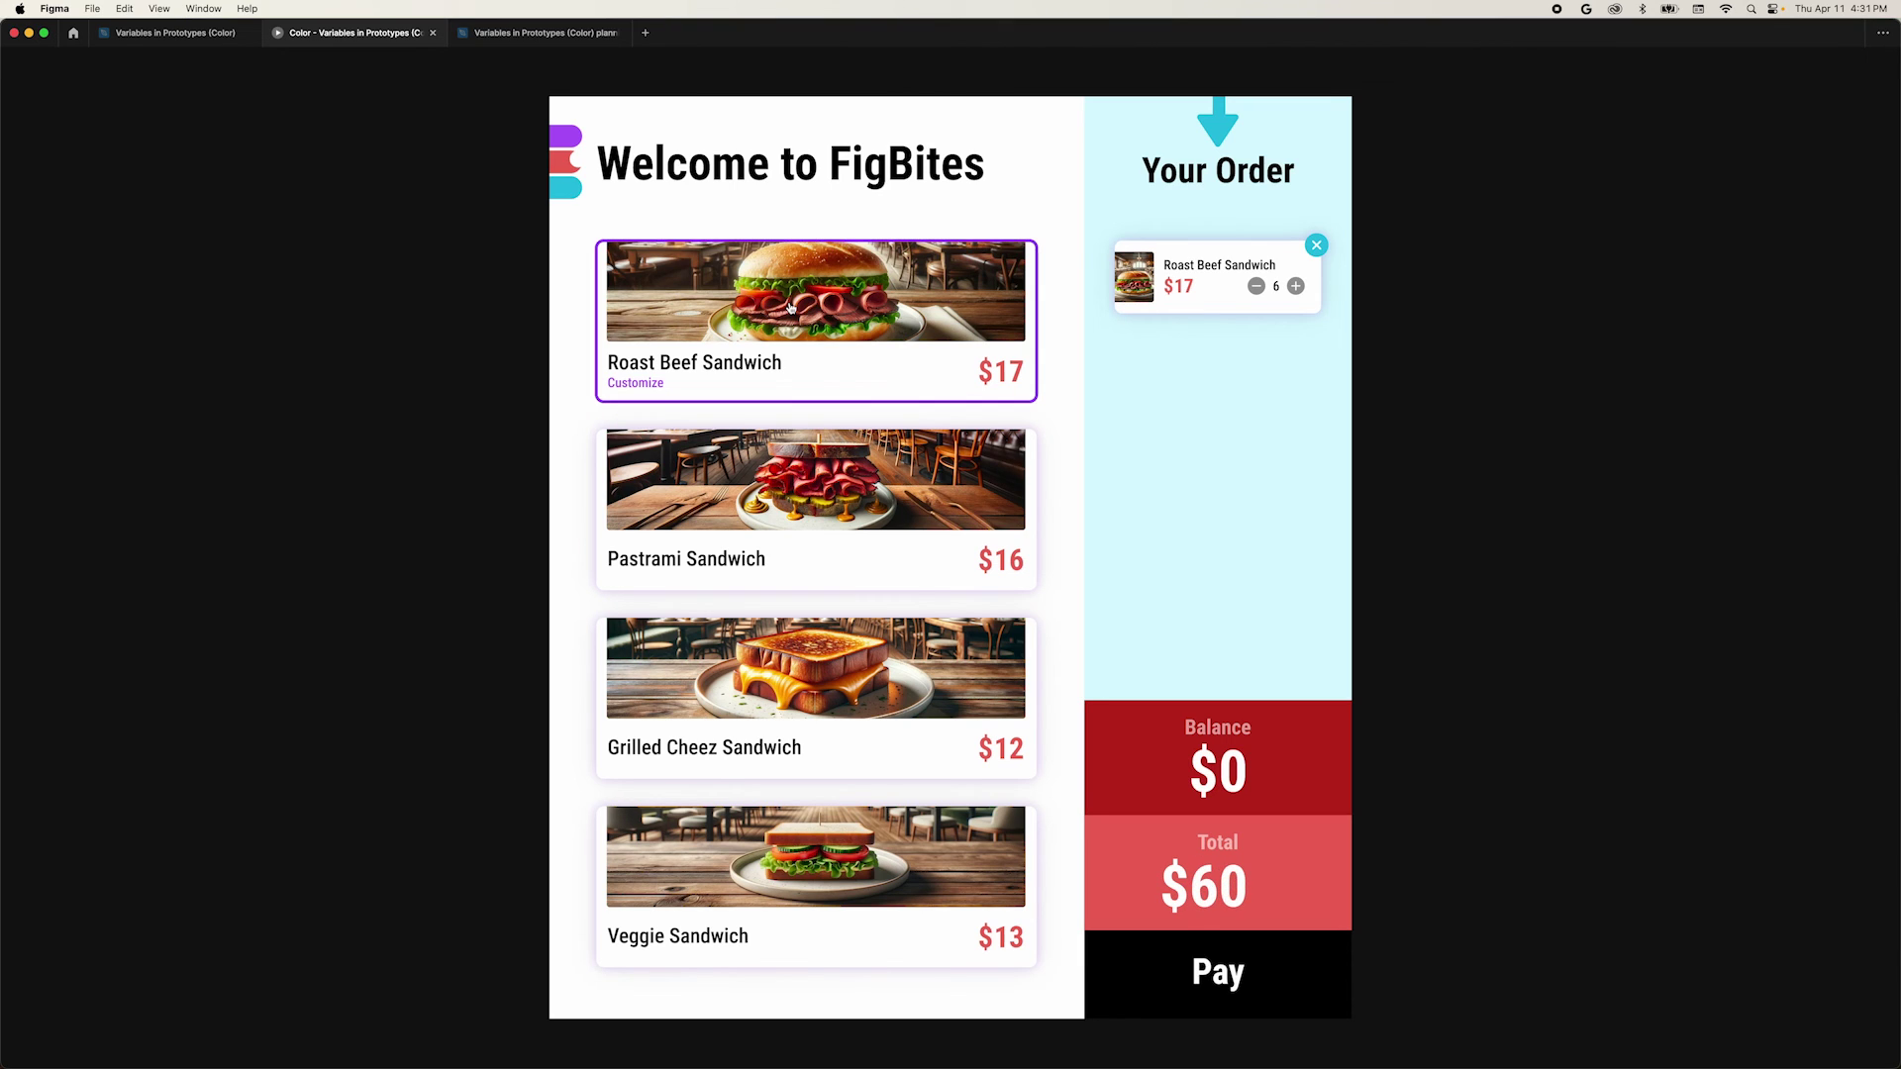
pyautogui.click(790, 307)
pyautogui.click(790, 307)
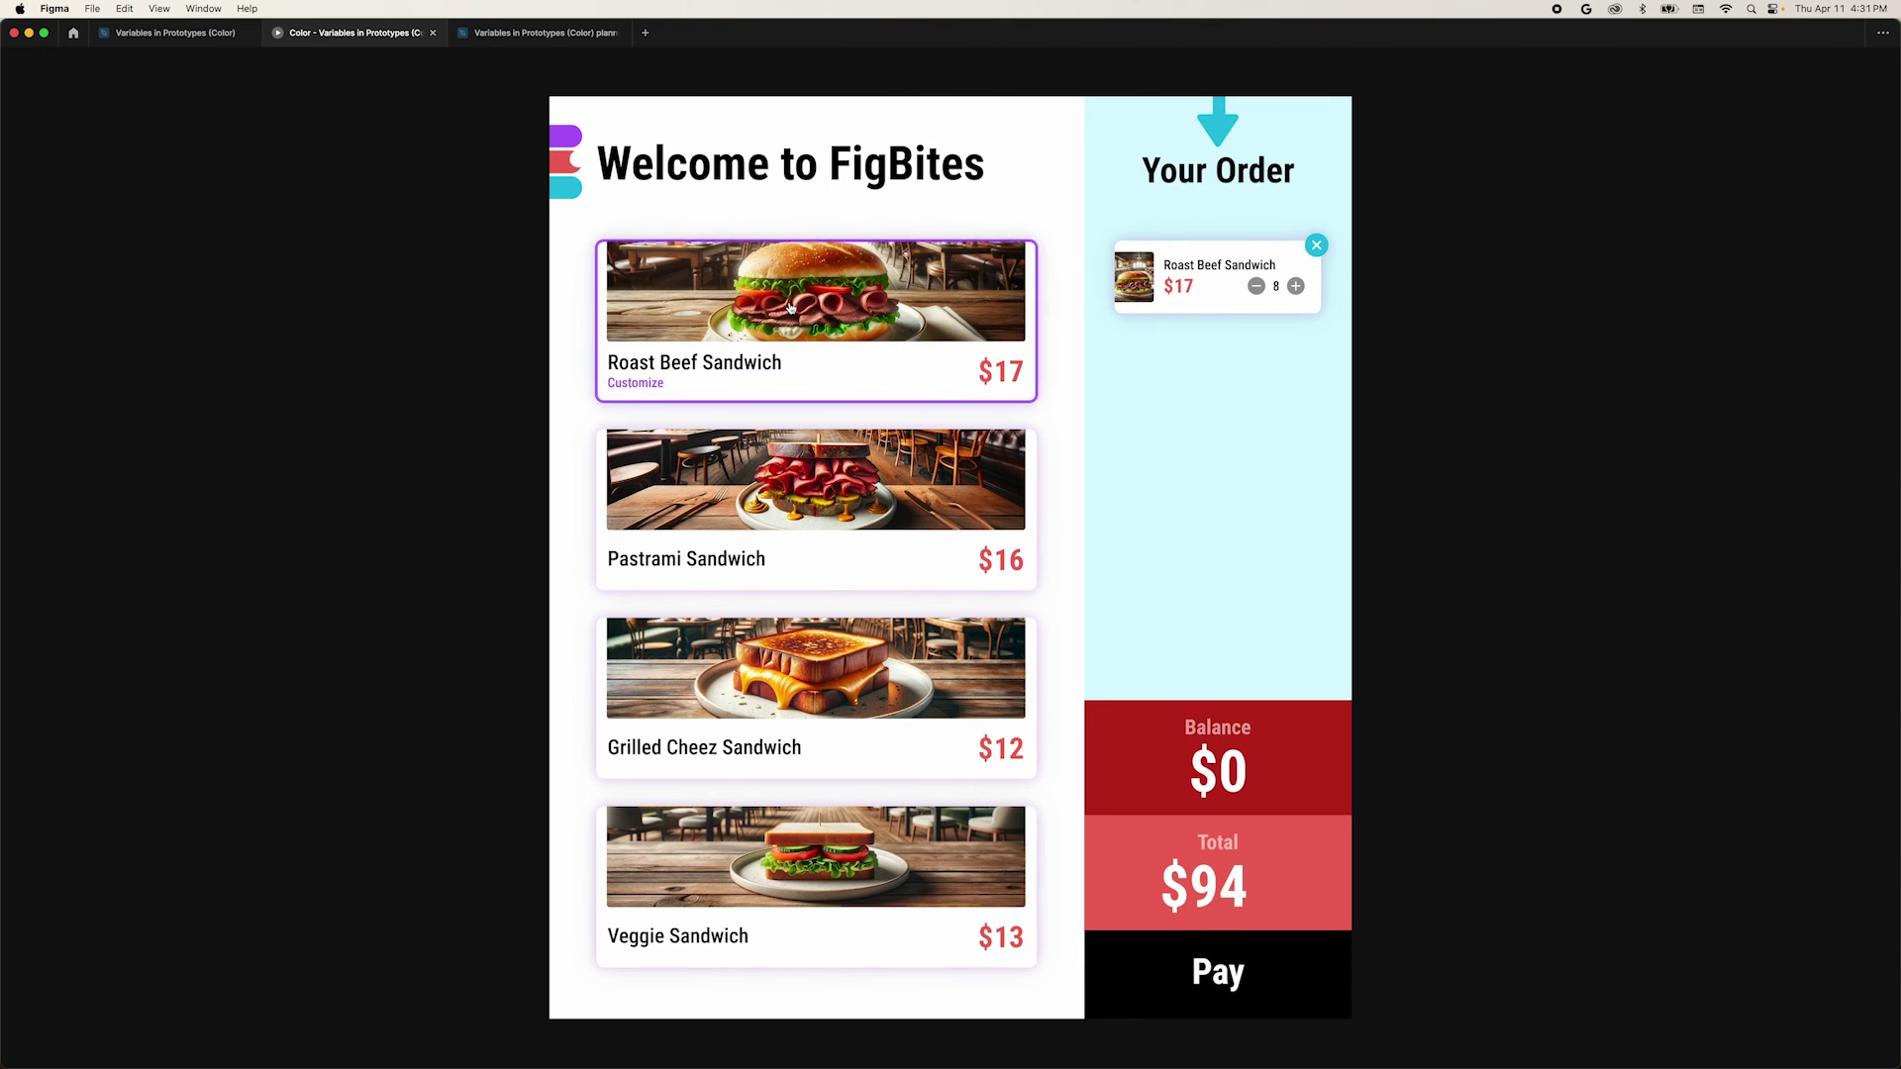